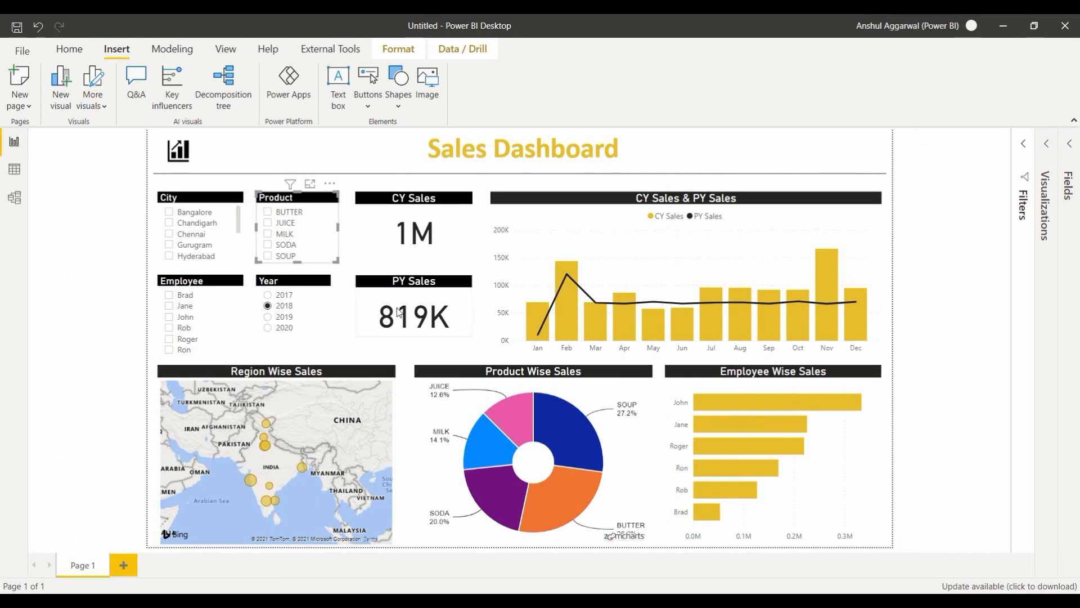
mouse_move(772, 304)
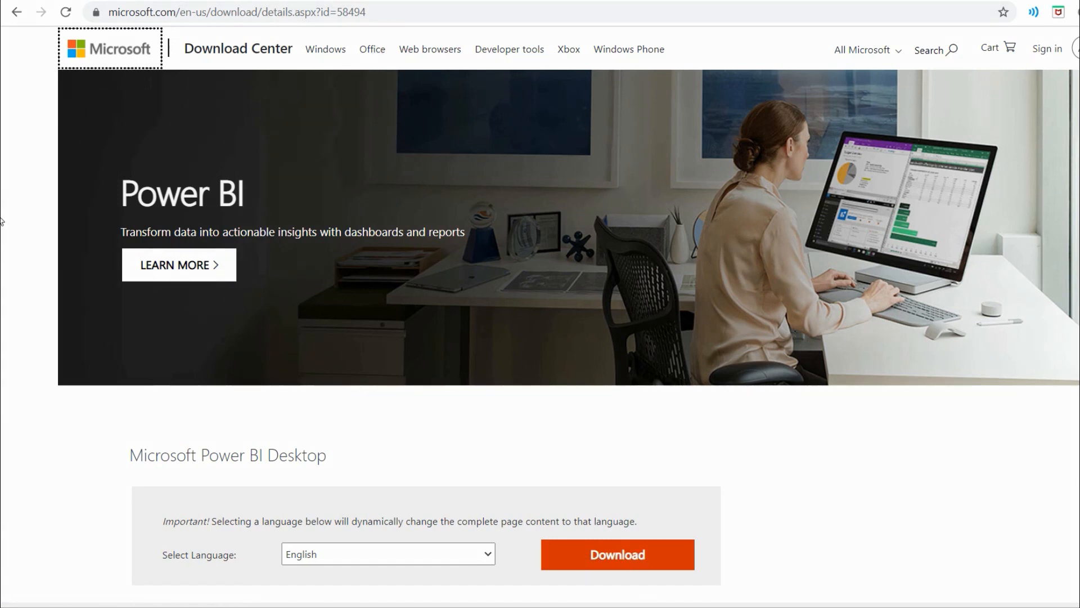
scroll(1, 220, "down", 5)
scroll(1, 221, "up", 5)
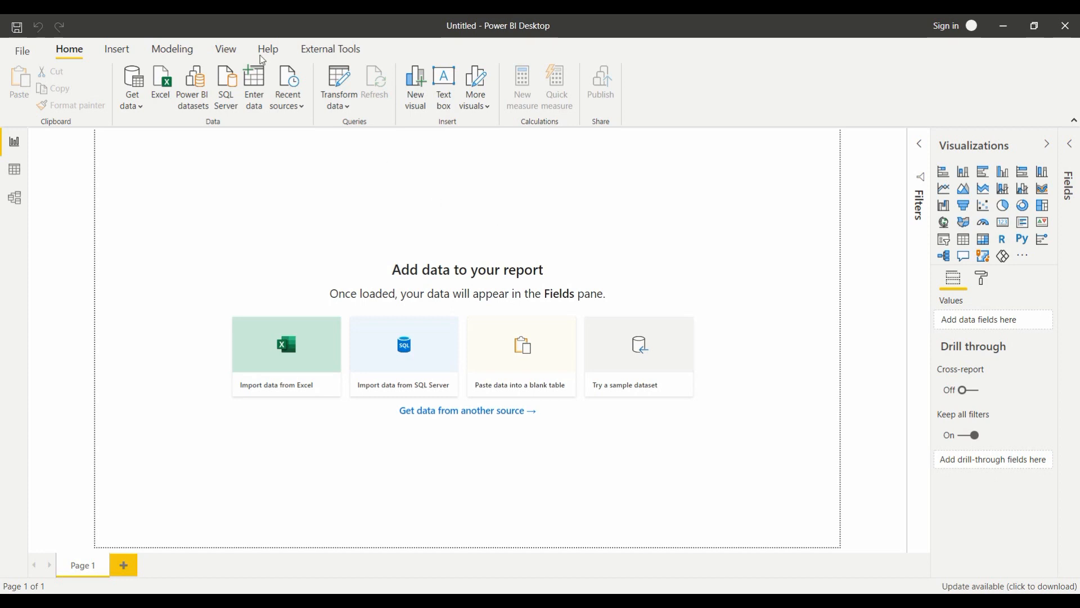
Step: Browse the full list of available data source connectors, leaving it without connecting to any
left_click(140, 107)
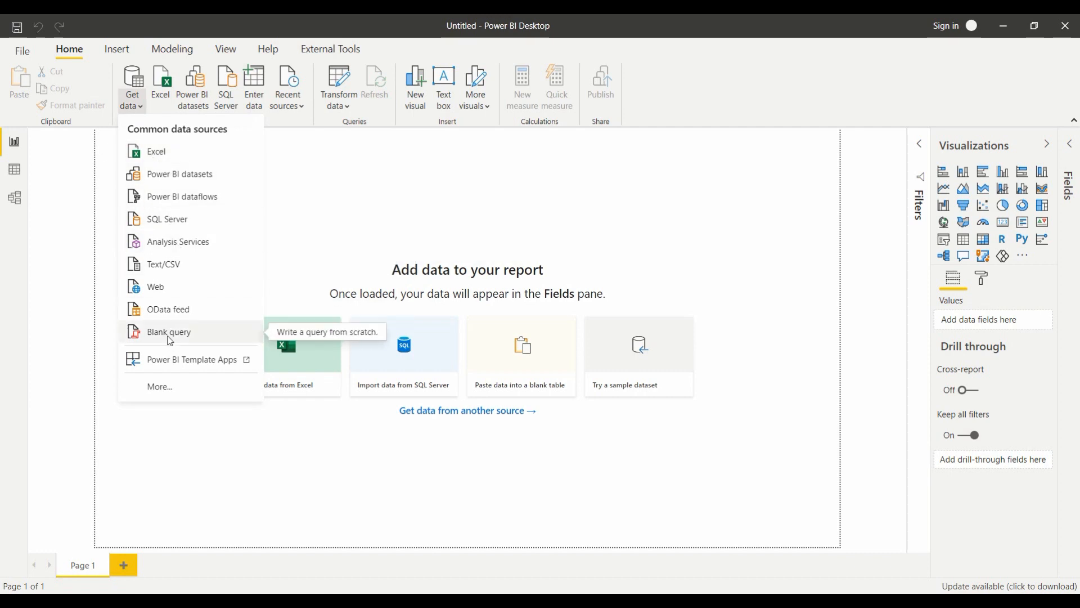
left_click(173, 383)
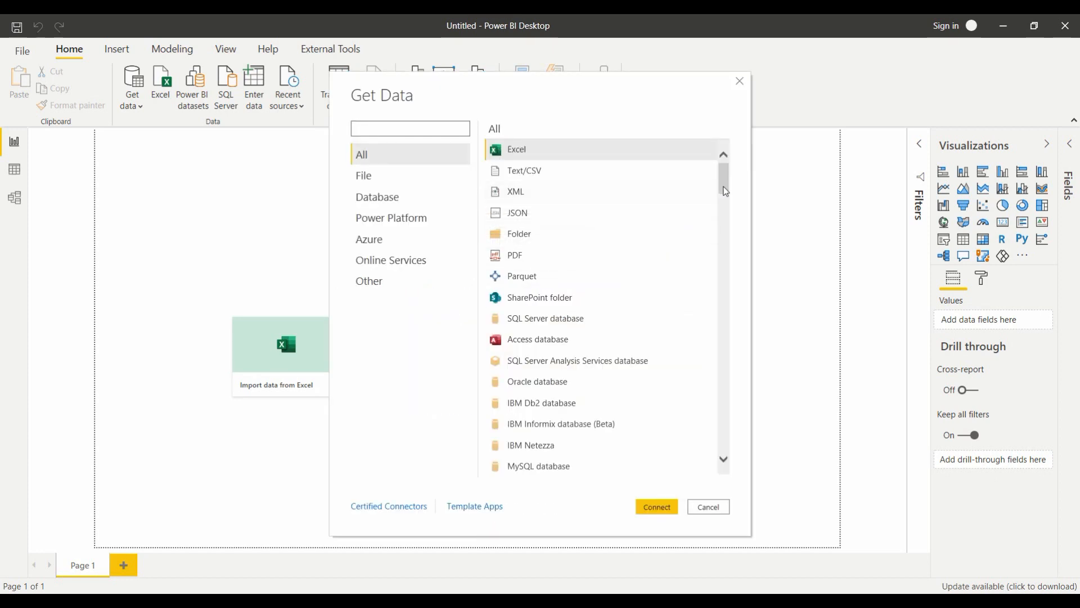
left_click_drag(725, 192, 728, 234)
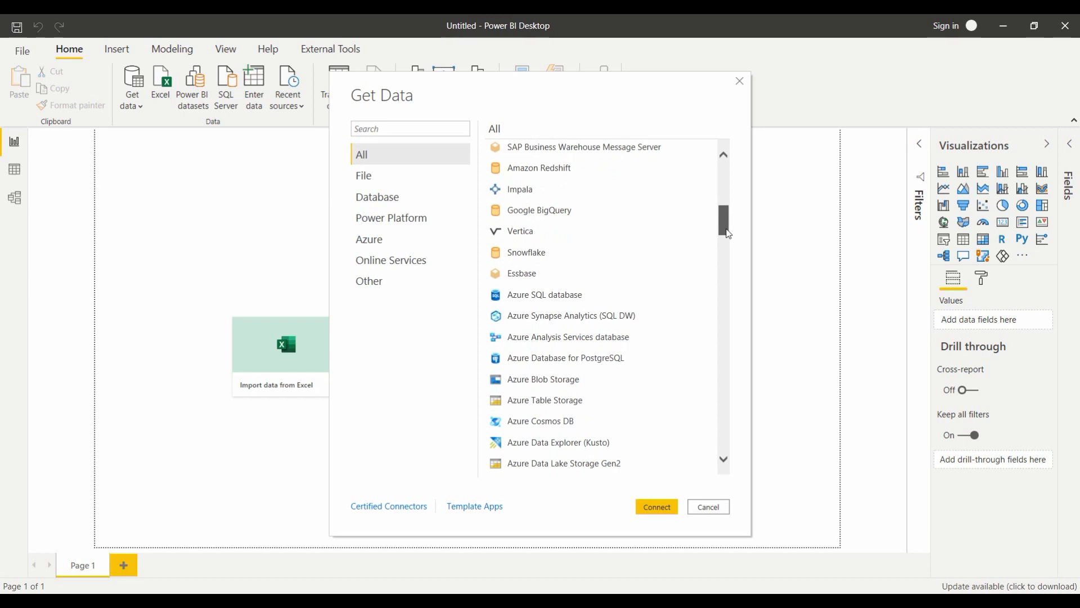
left_click_drag(728, 234, 735, 314)
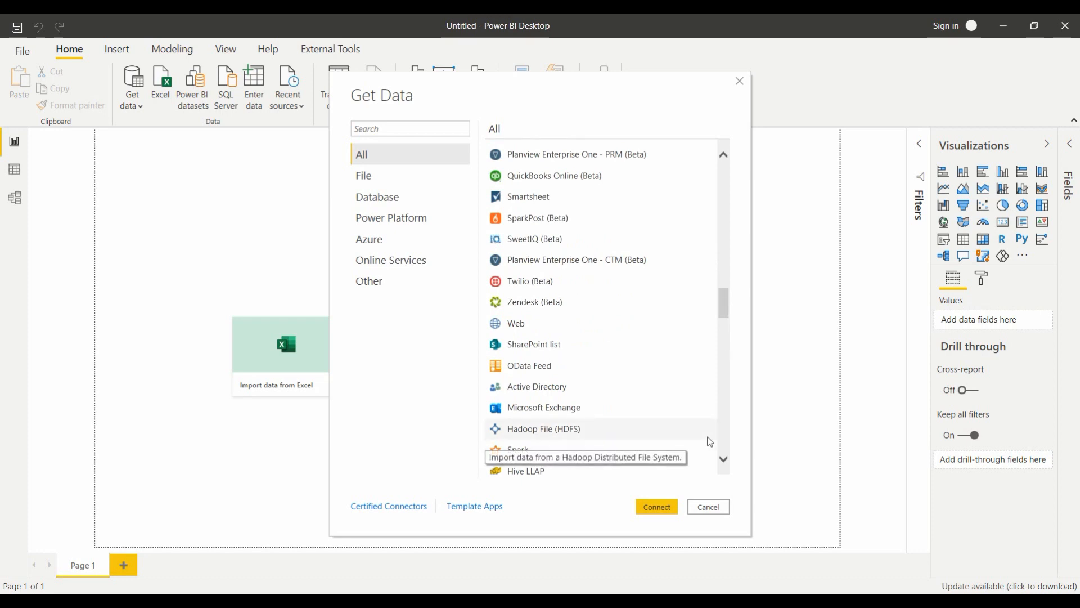
left_click(708, 508)
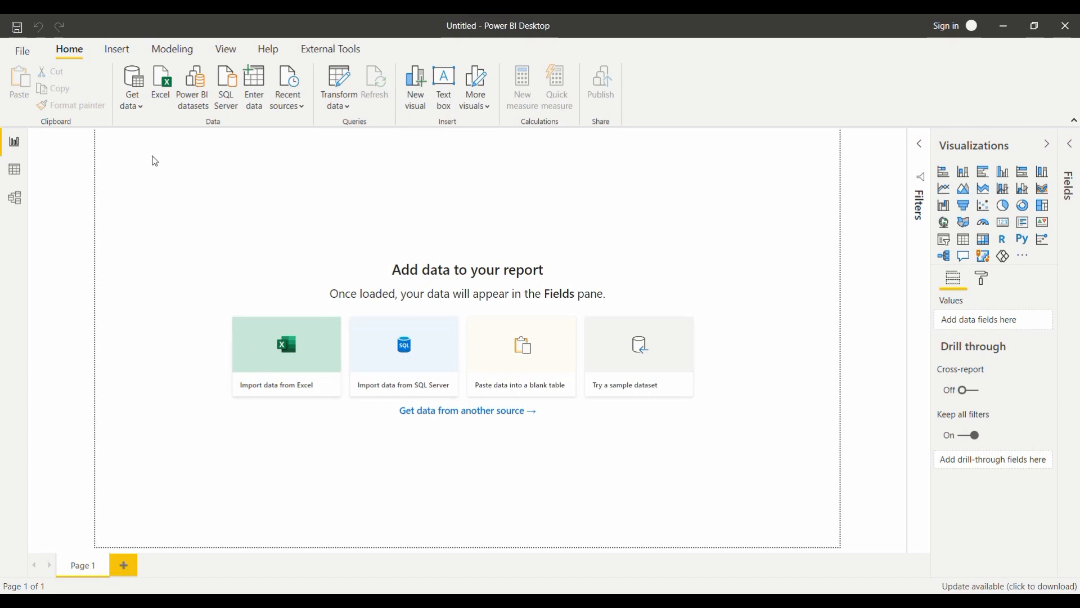
Step: Open the Sales_Sheet Excel workbook from the Course Powerbi folder as the report's data source
left_click(136, 115)
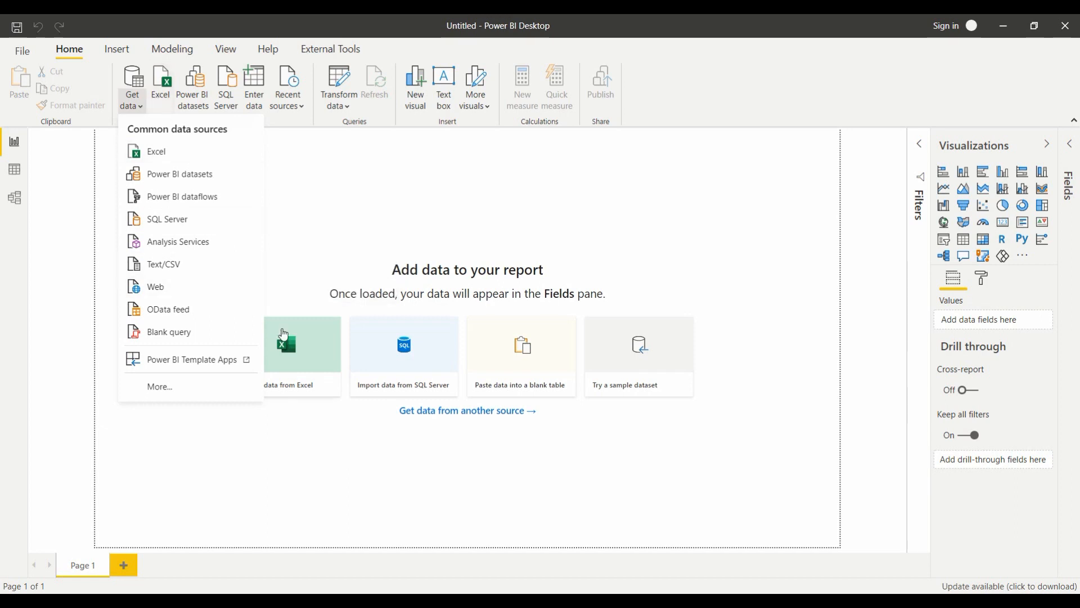
left_click(294, 347)
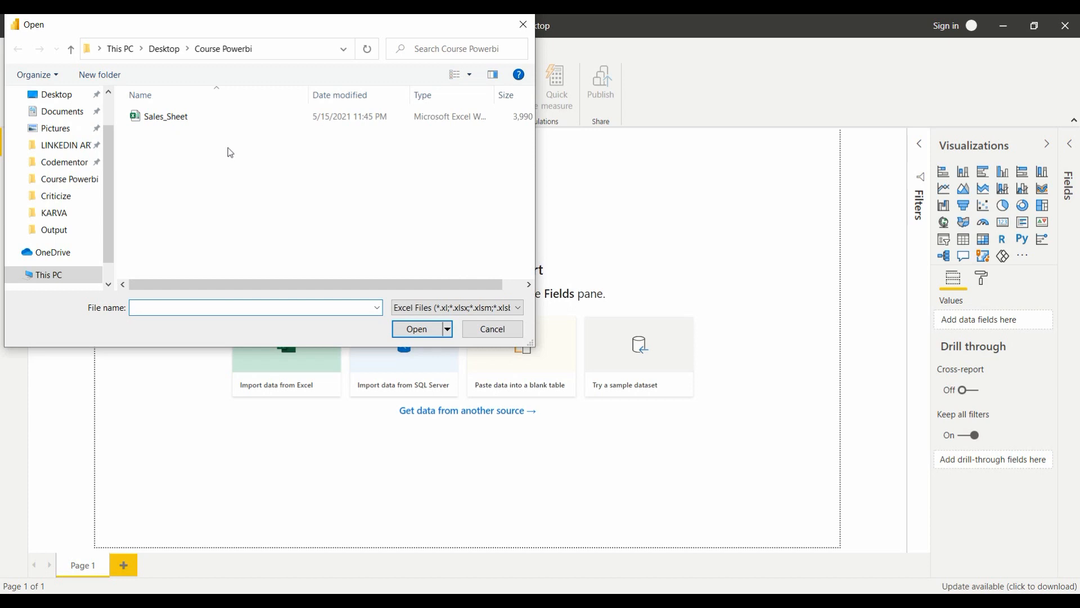
left_click(184, 122)
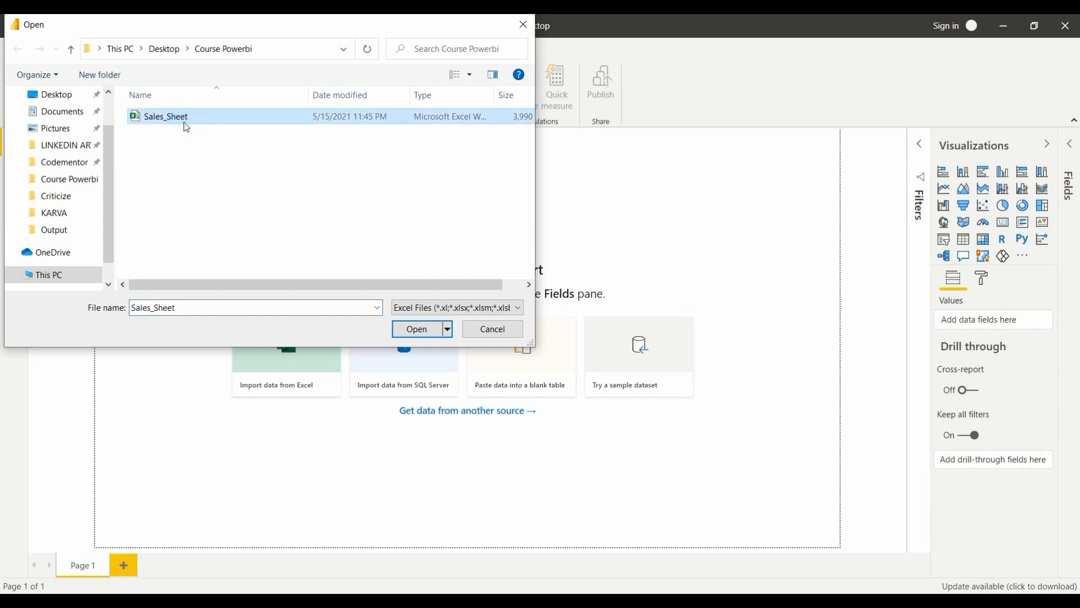
left_click(409, 331)
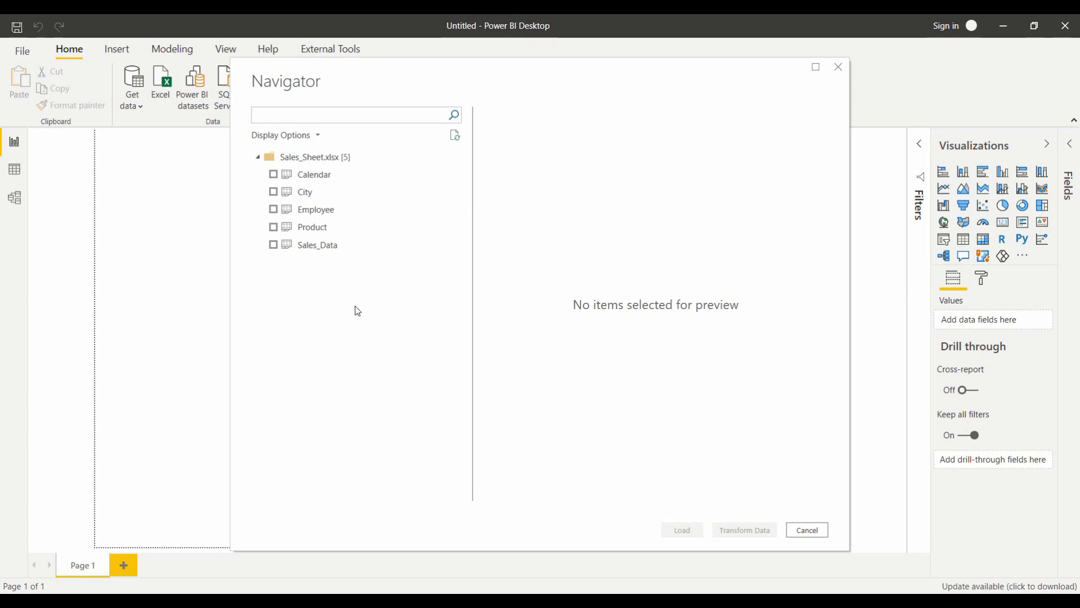
Step: Select the Calendar, City, Employee, Product and Sales_Data tables and open them for transformation in Power Query Editor
left_click(275, 175)
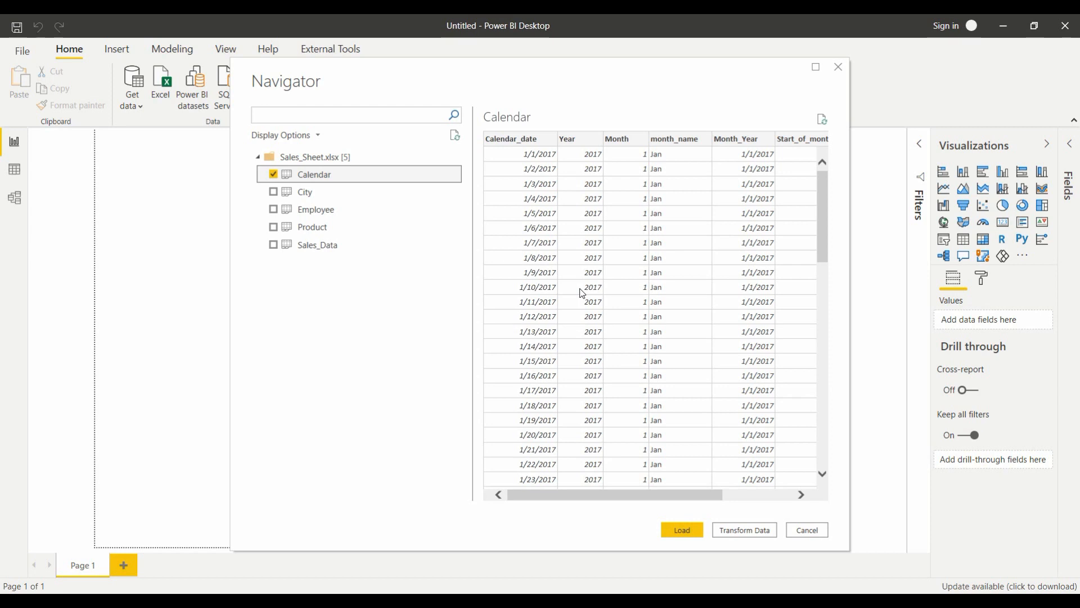
left_click(274, 192)
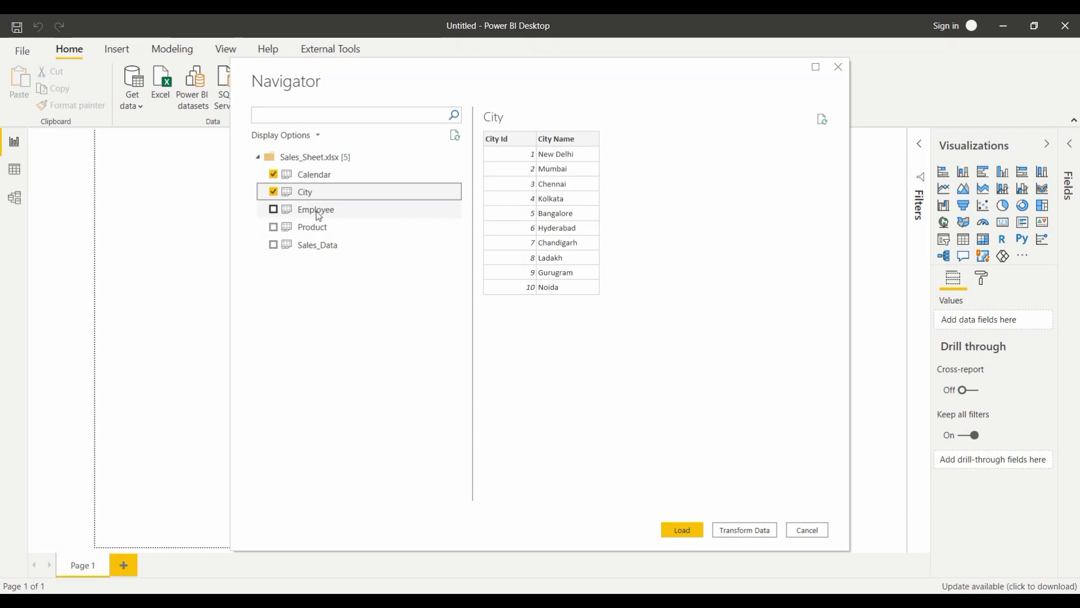
left_click(276, 211)
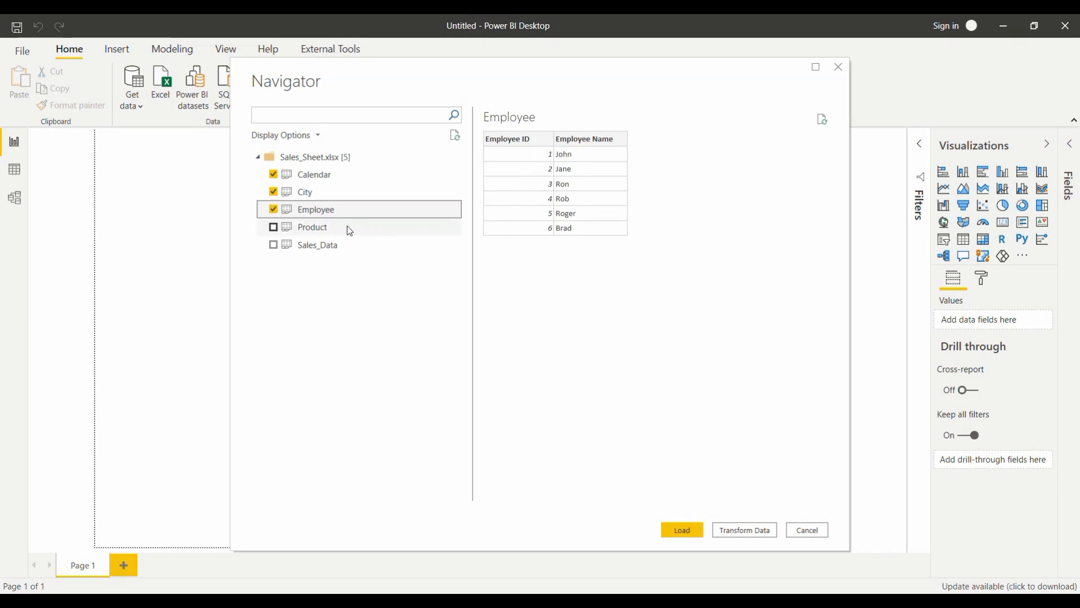
left_click(315, 229)
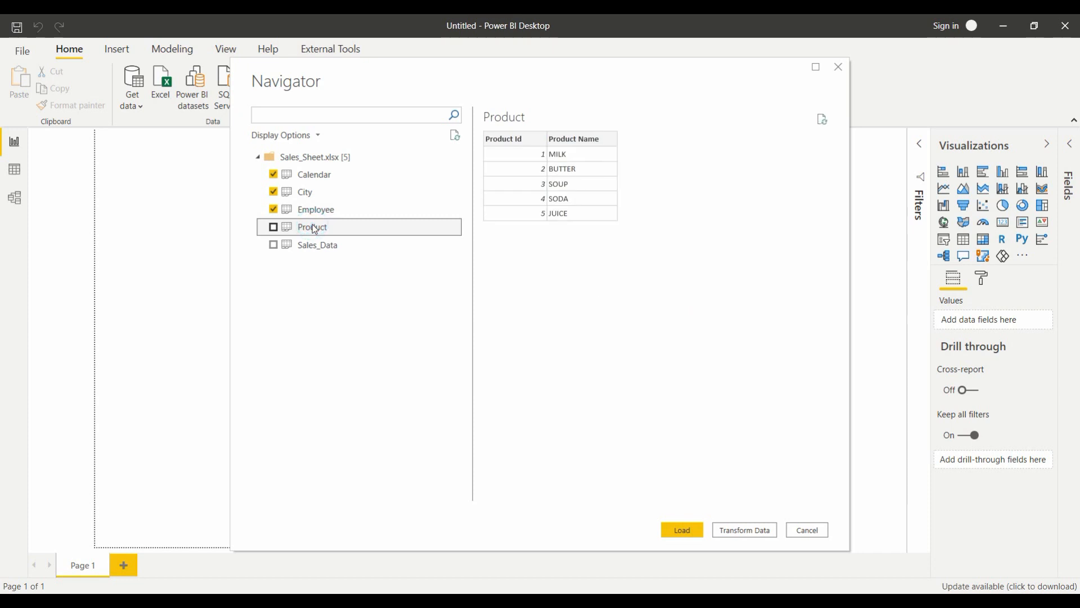
left_click(274, 228)
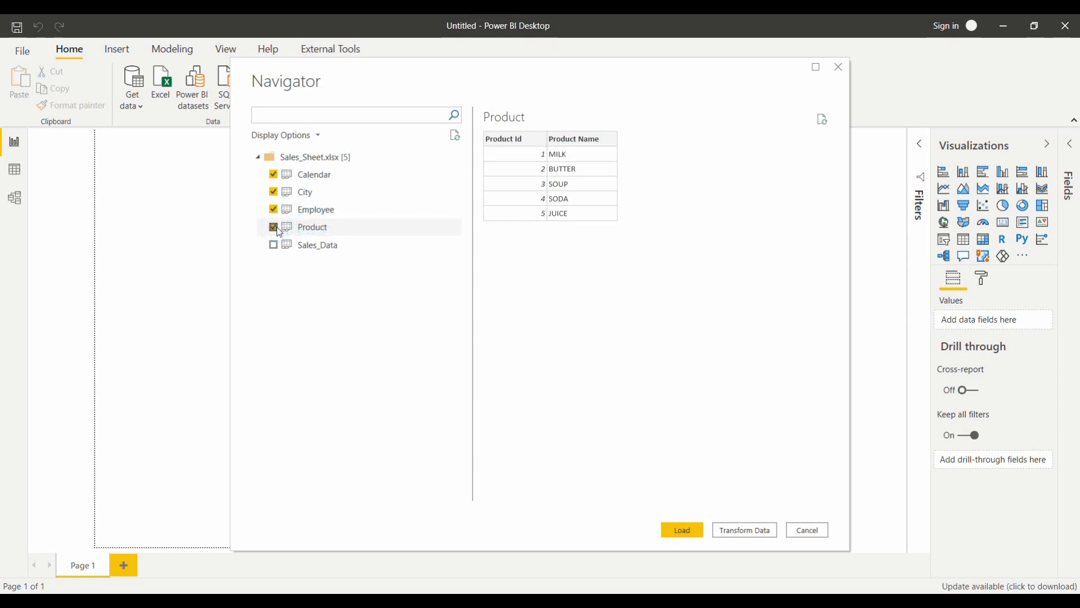
left_click(274, 247)
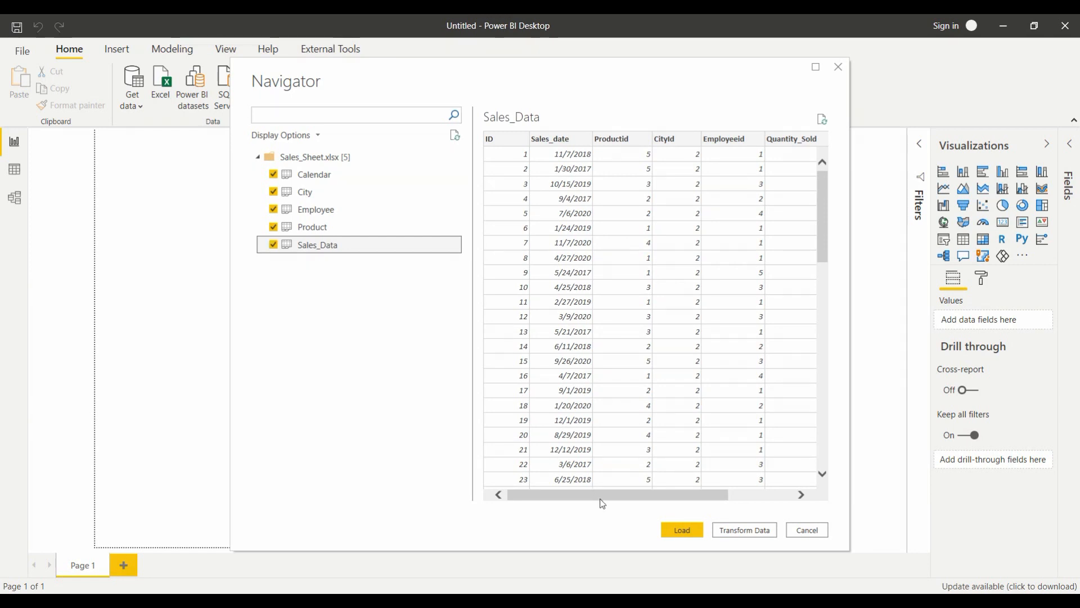
left_click(682, 532)
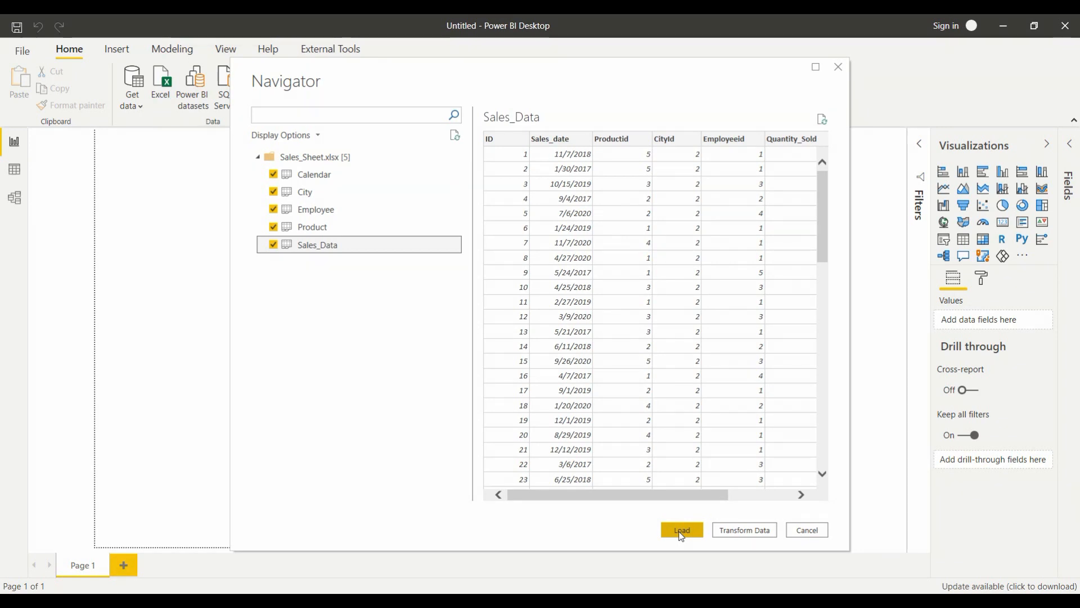
left_click(737, 531)
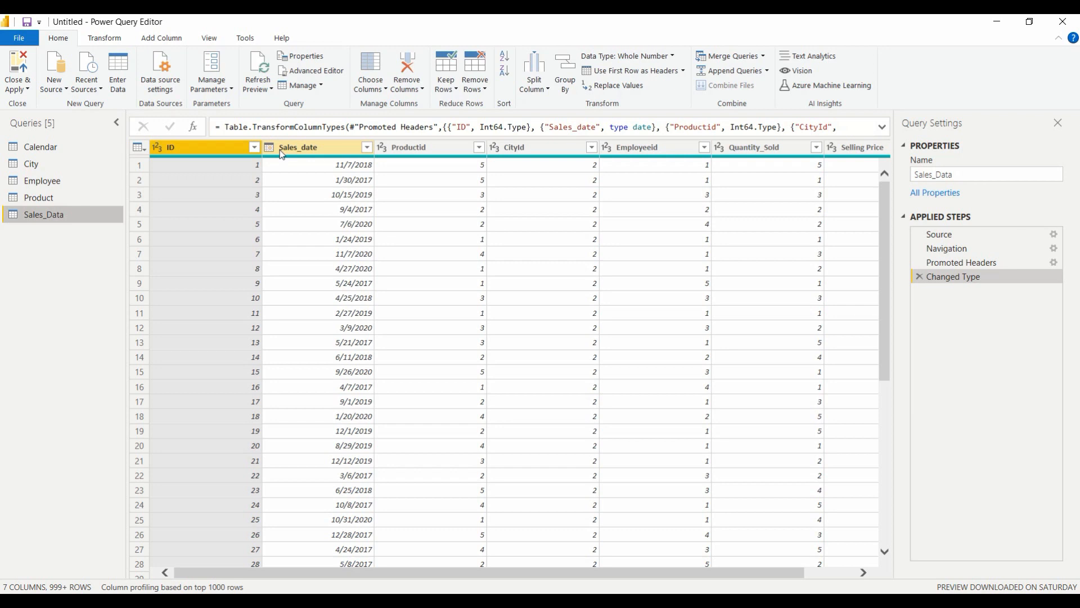
Step: Look over the column transformation tools, and close Power Query Editor while applying the queries to load all five tables
left_click(112, 40)
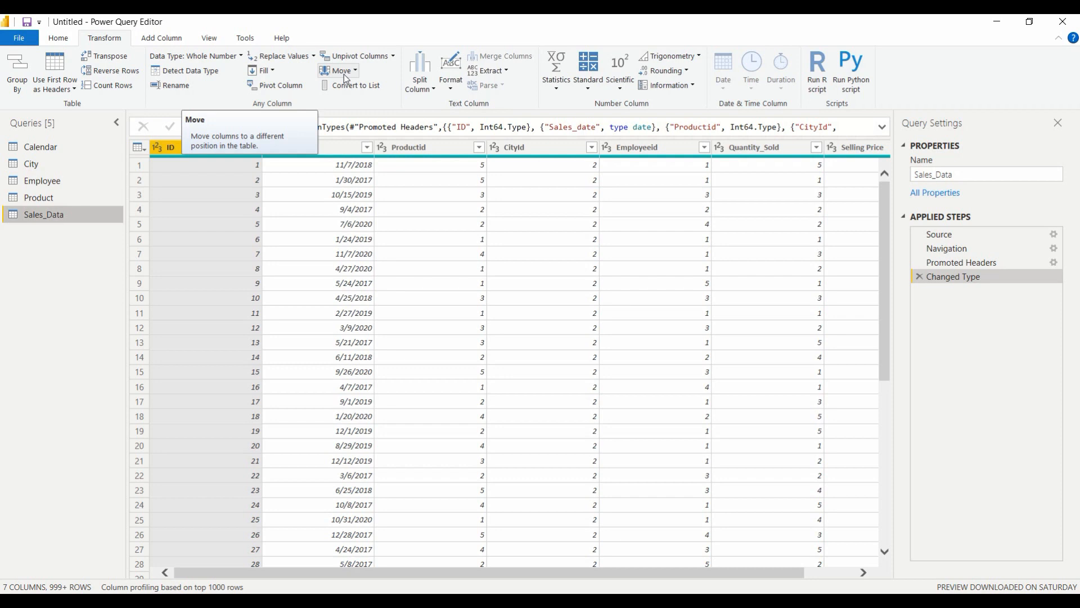
left_click(68, 43)
left_click(22, 87)
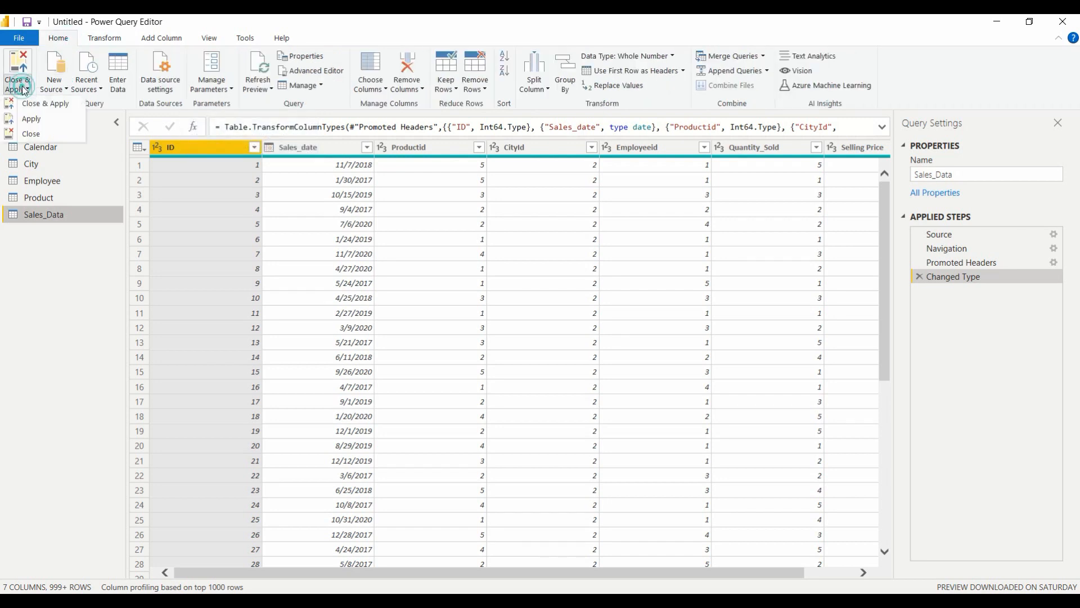
left_click(33, 106)
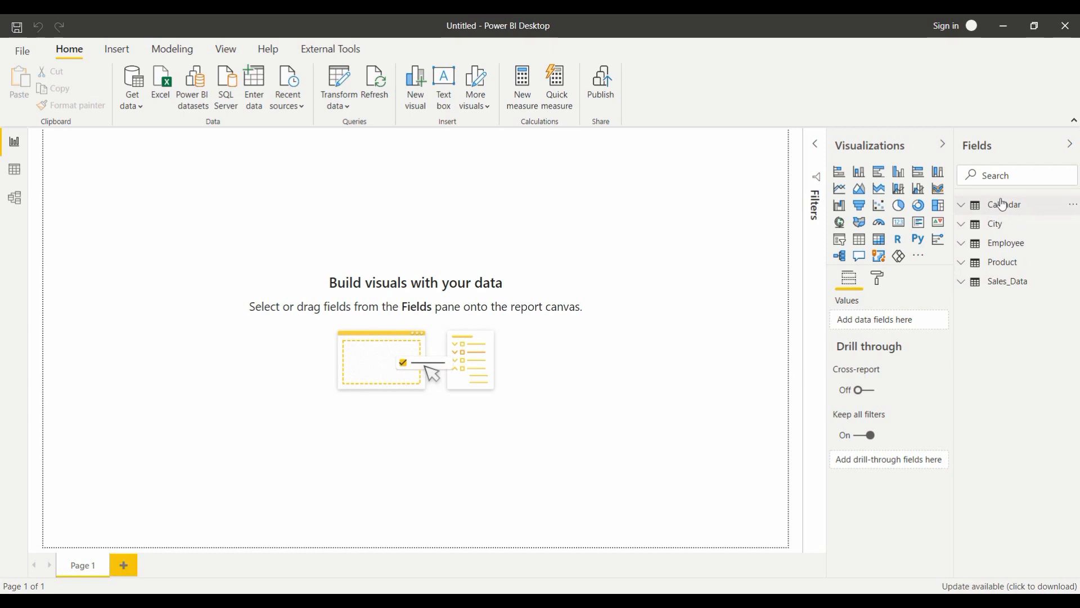
Step: Search the report's fields for CITY
left_click(999, 180)
type("CITY")
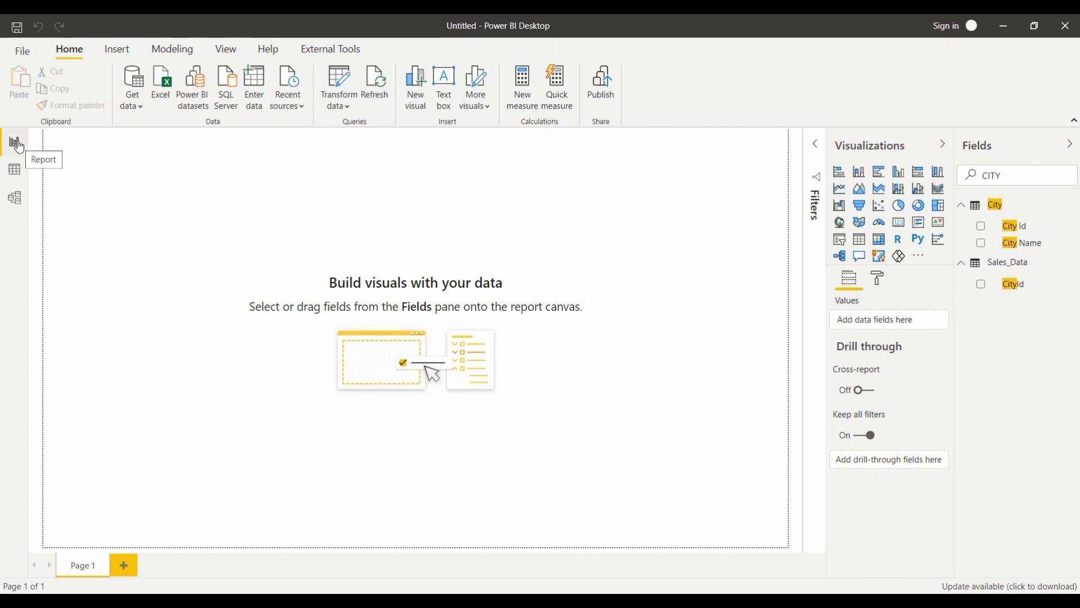
Step: Switch to the model view and make room for the diagram by dismissing the upgrade notice and collapsing Properties and Fields
left_click(15, 201)
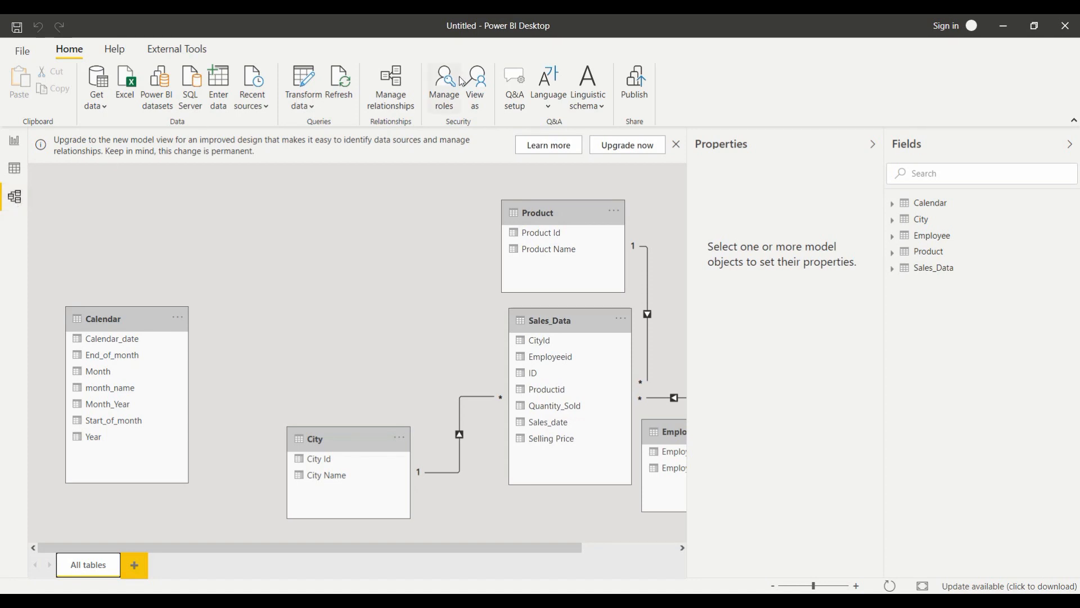
left_click(676, 146)
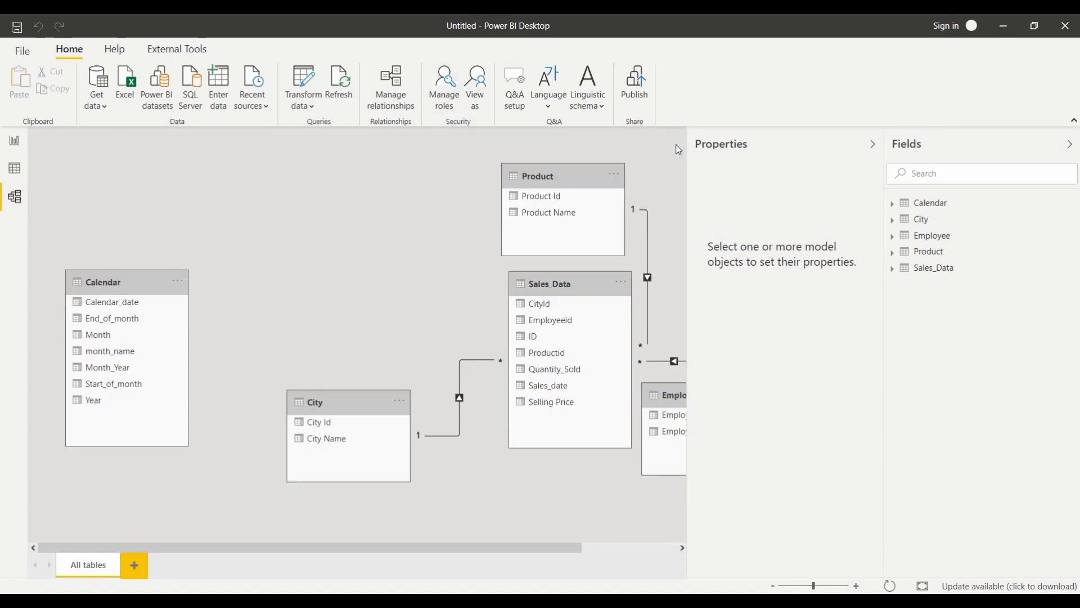
left_click(873, 147)
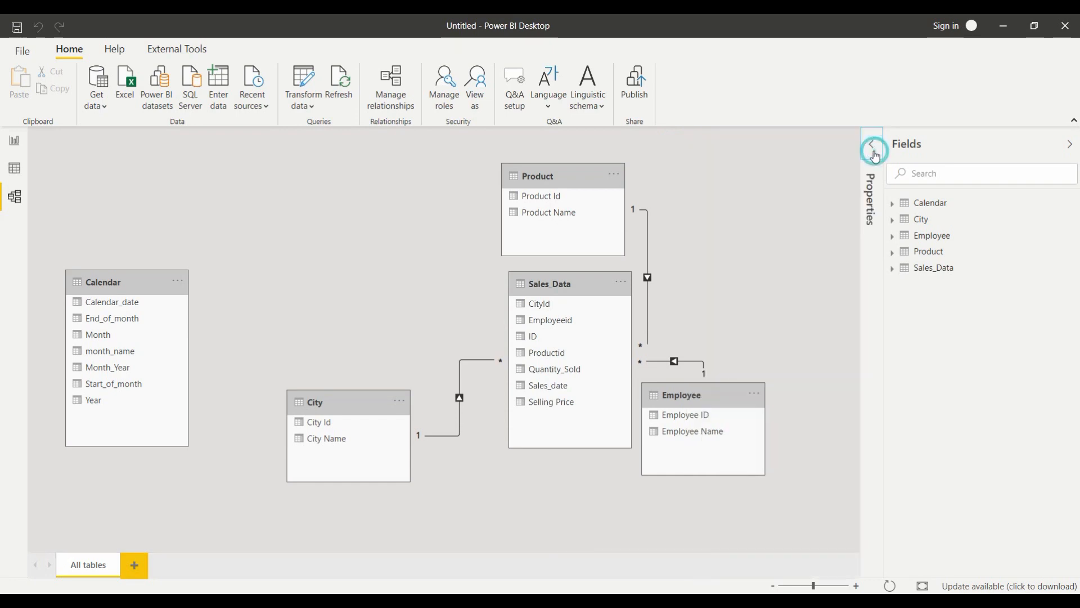
left_click(1071, 147)
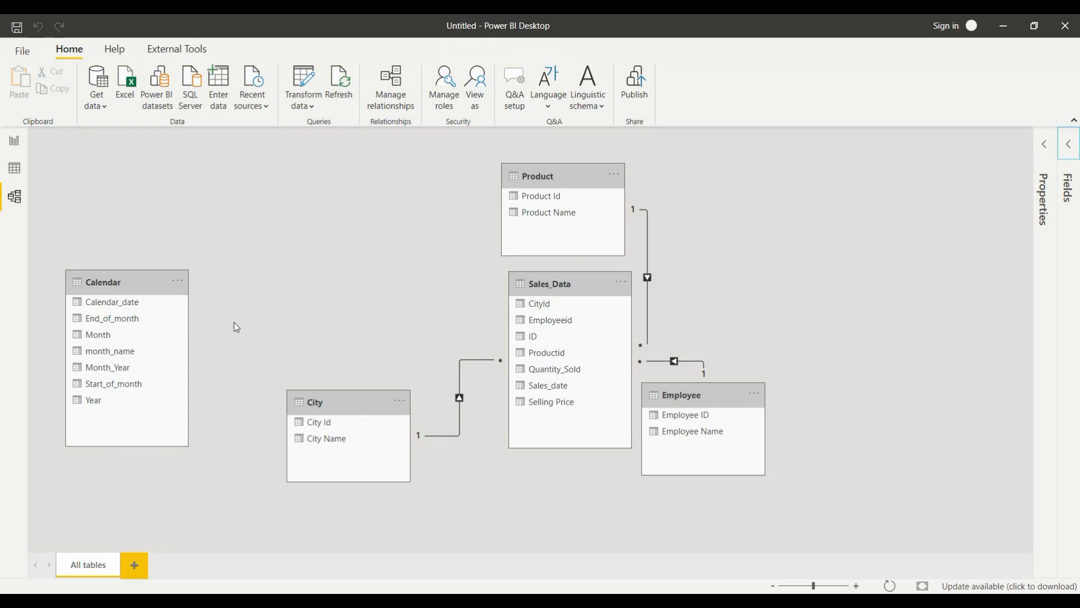
Step: Try to create a relationship between Calendar_date in the Calendar table and Sales_date in the Sales_Data table
left_click_drag(128, 307, 548, 387)
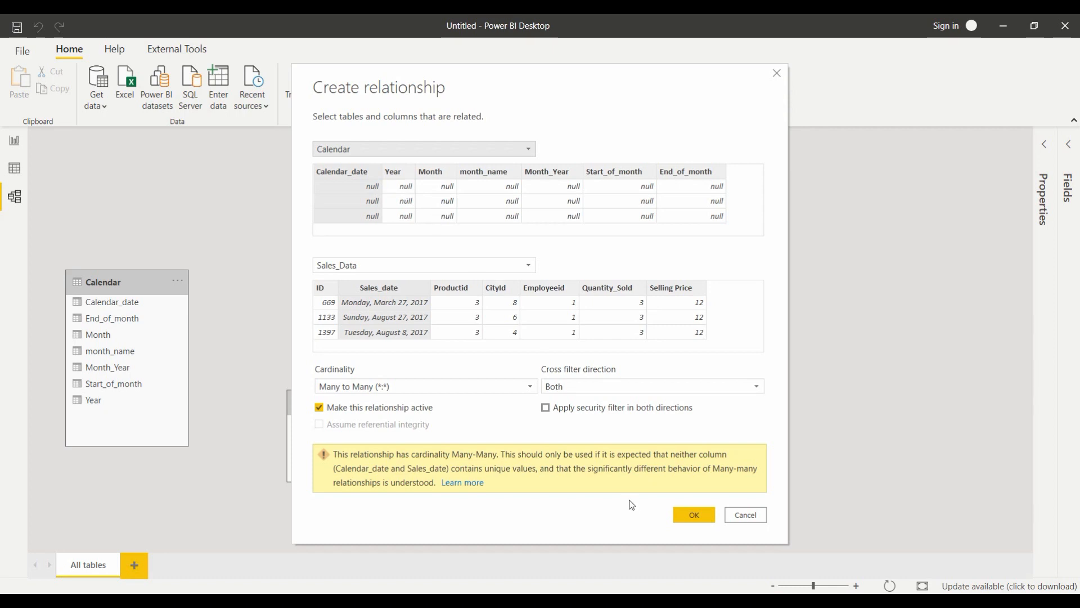
left_click(740, 522)
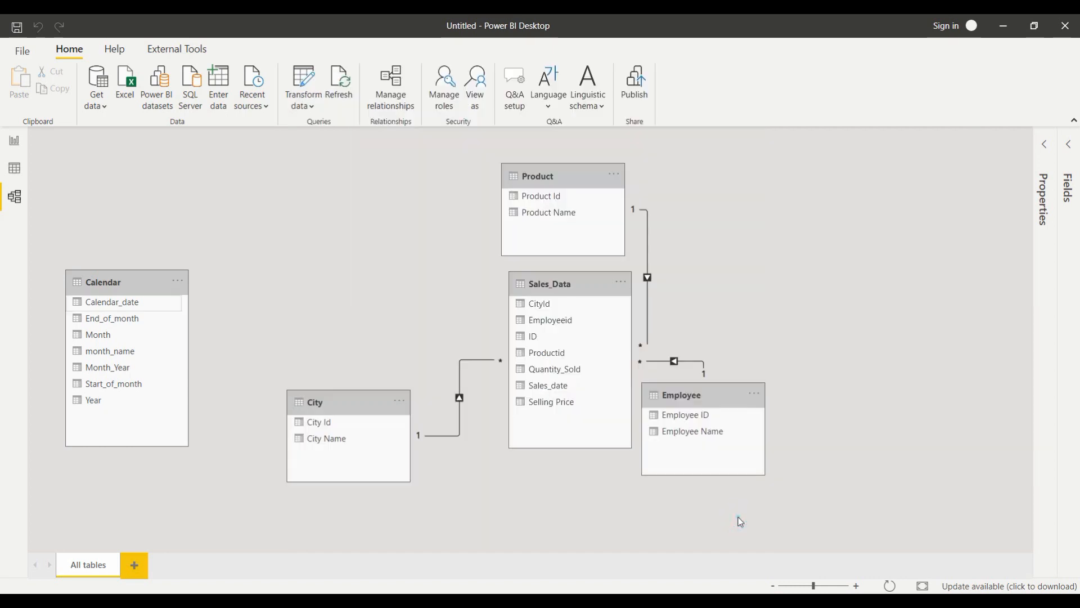
Step: Remove the empty rows from the Calendar table's Calendar_date column in Power Query Editor, and close and apply the change
left_click(304, 108)
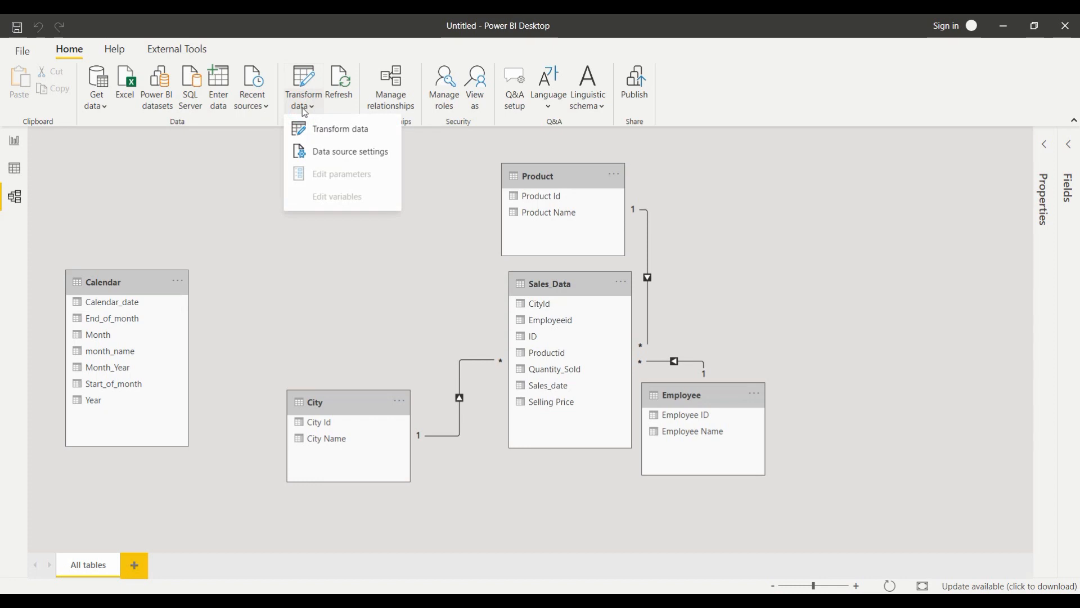
left_click(318, 133)
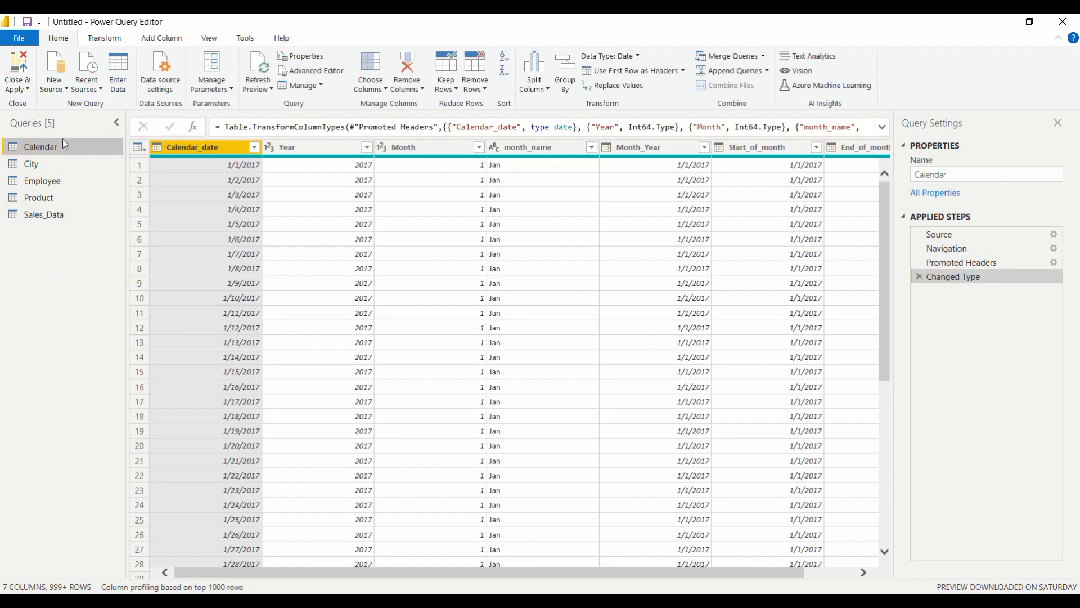
left_click(255, 148)
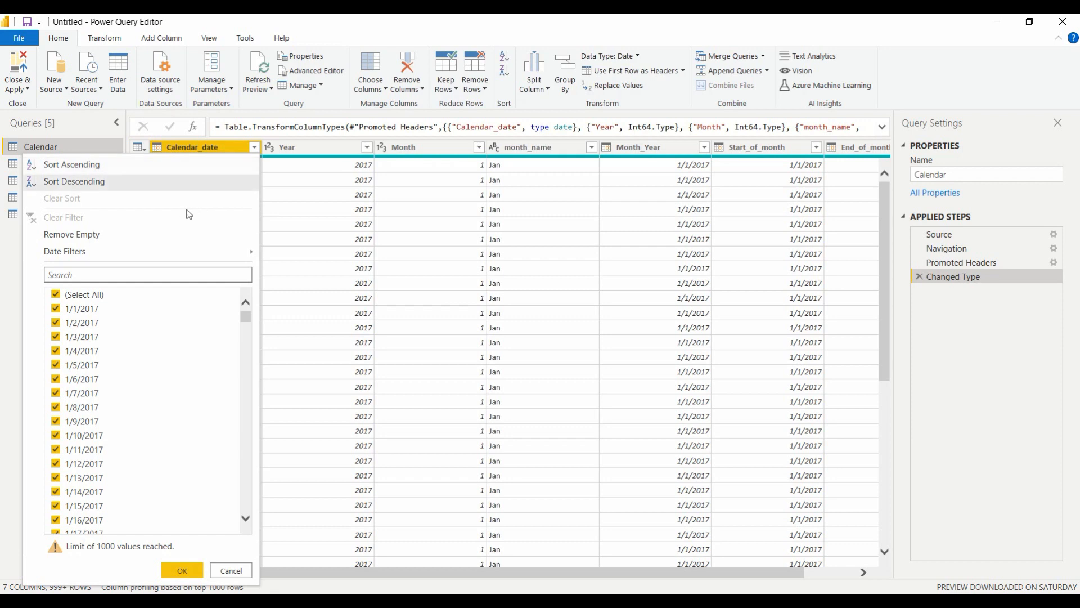
left_click(151, 235)
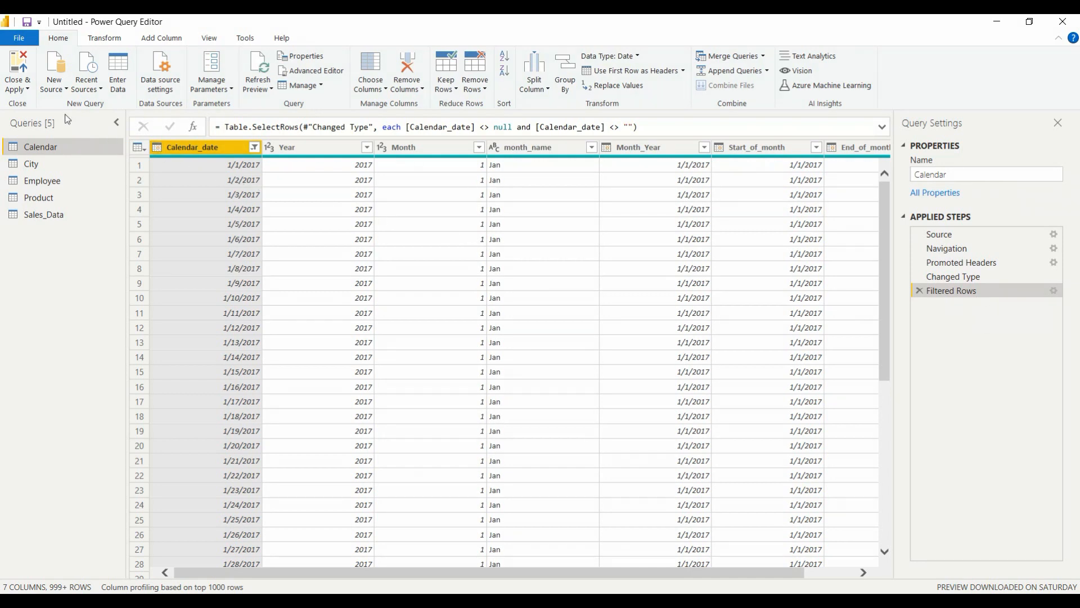
left_click(25, 88)
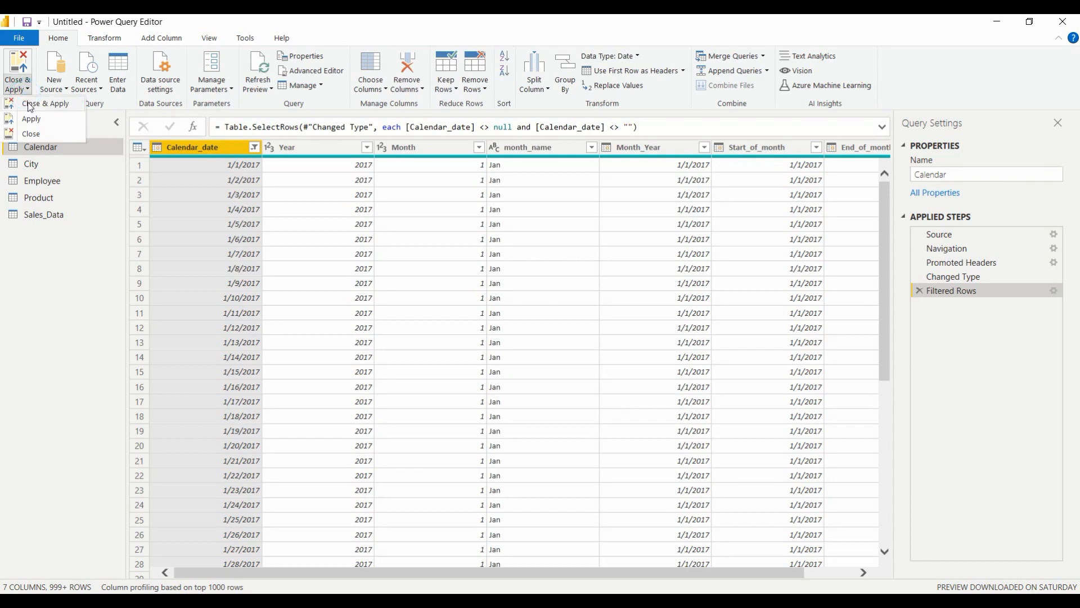
left_click(30, 104)
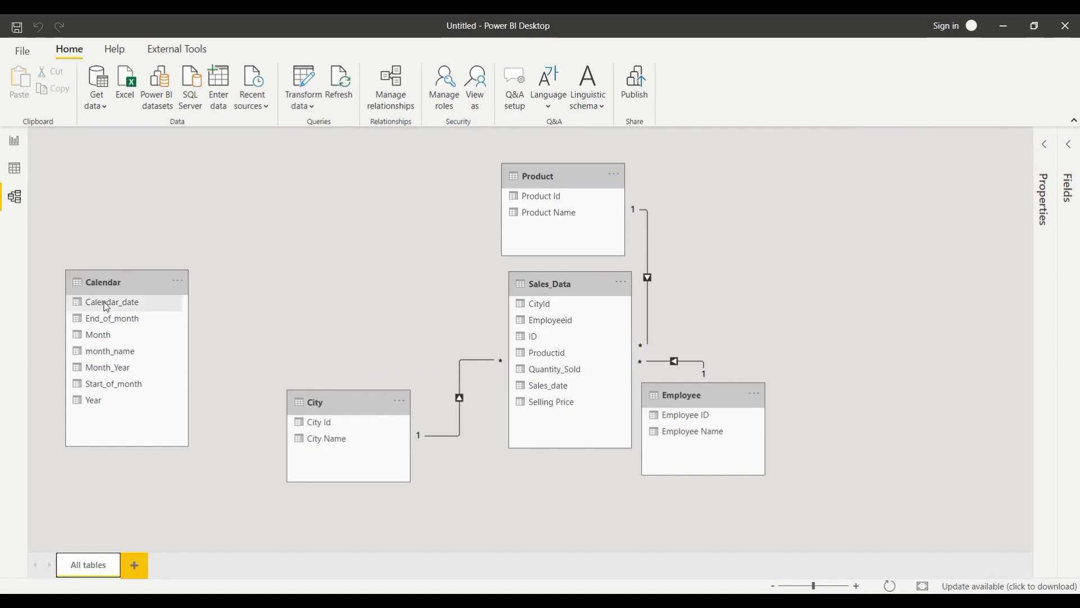
Step: Relate Calendar_date in the Calendar table to Sales_date in the Sales_Data table, and return to the report view
left_click_drag(106, 307, 535, 394)
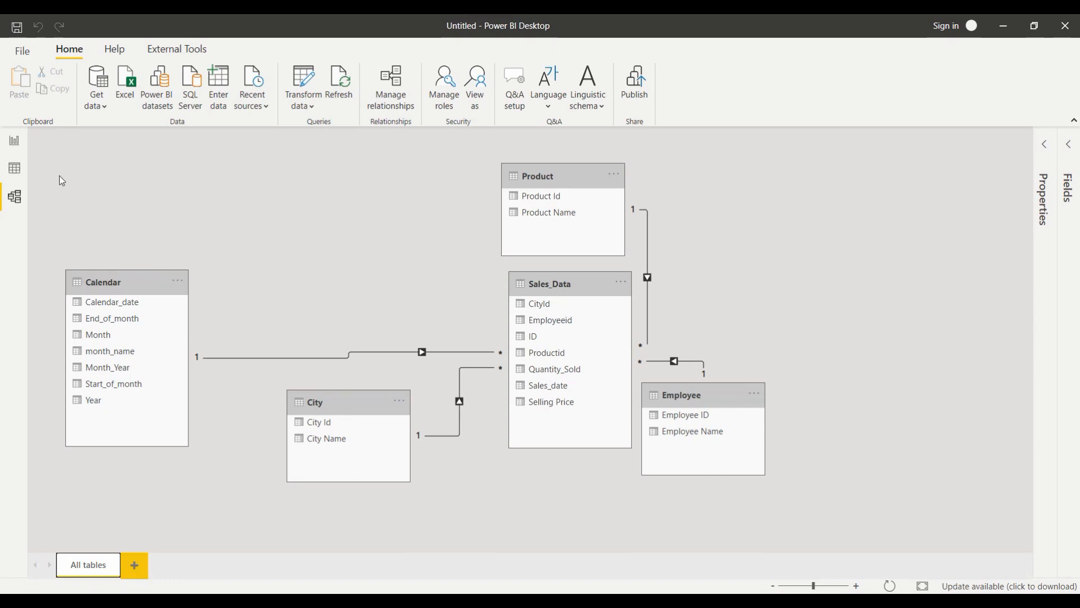
left_click(19, 145)
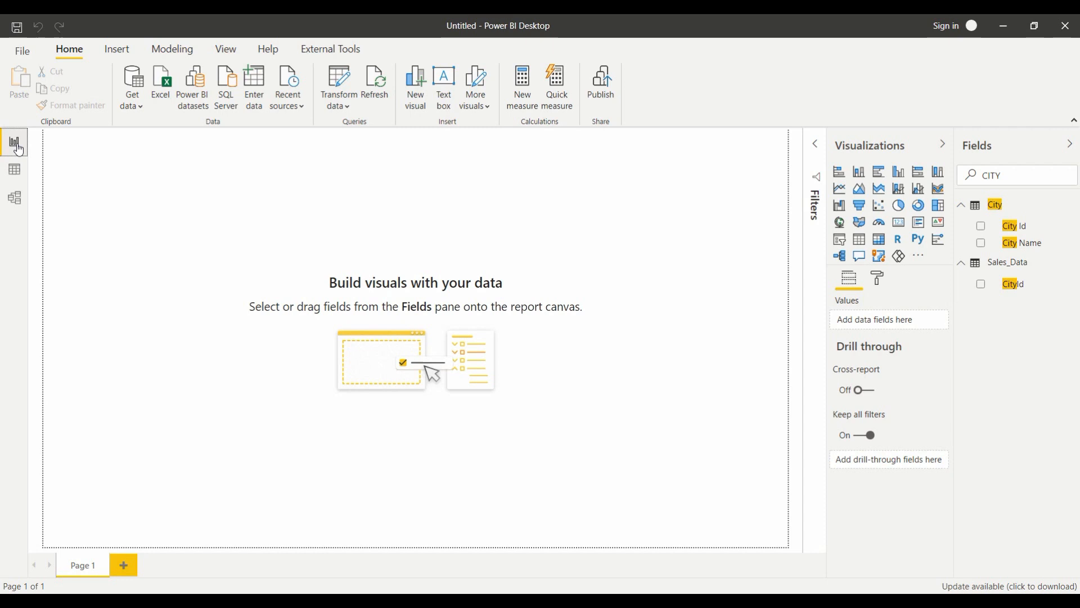
Step: Review the Calendar table's Calendar_date and Month columns in the data view, and return to the report view
left_click(14, 170)
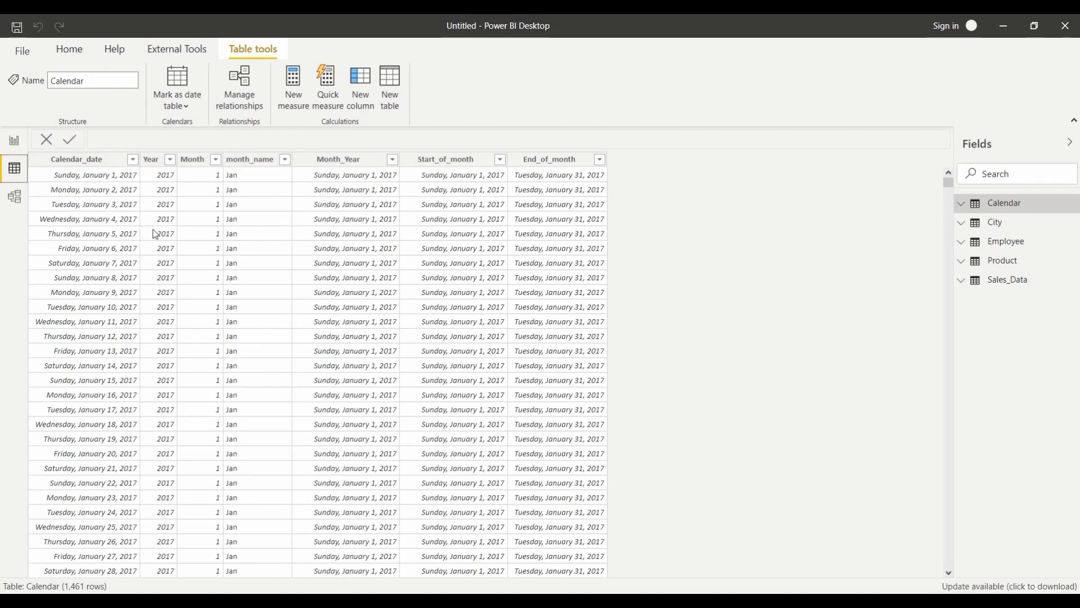
left_click(94, 163)
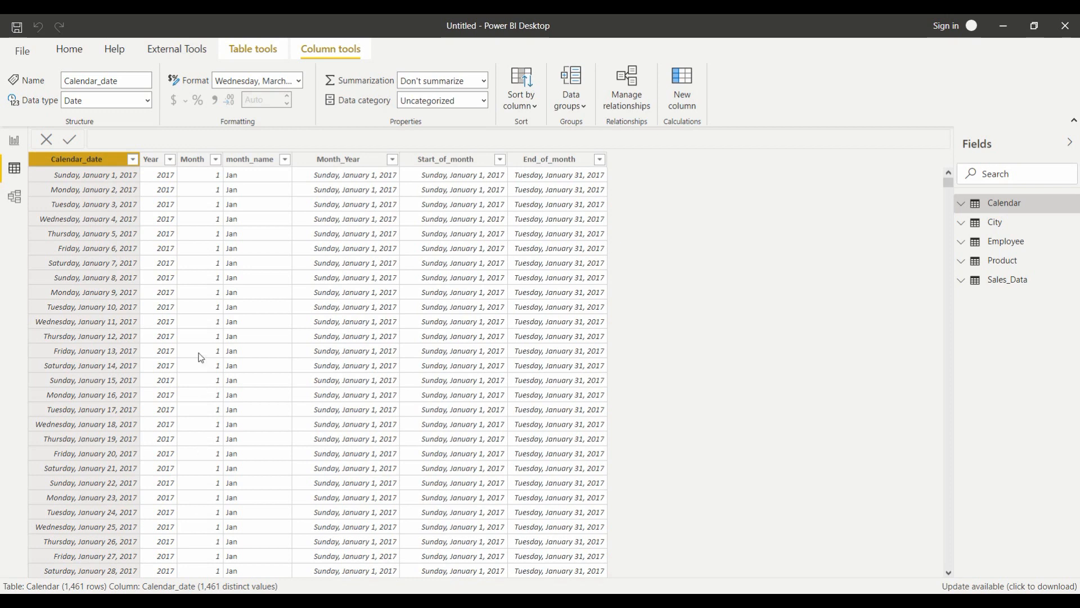
left_click(194, 160)
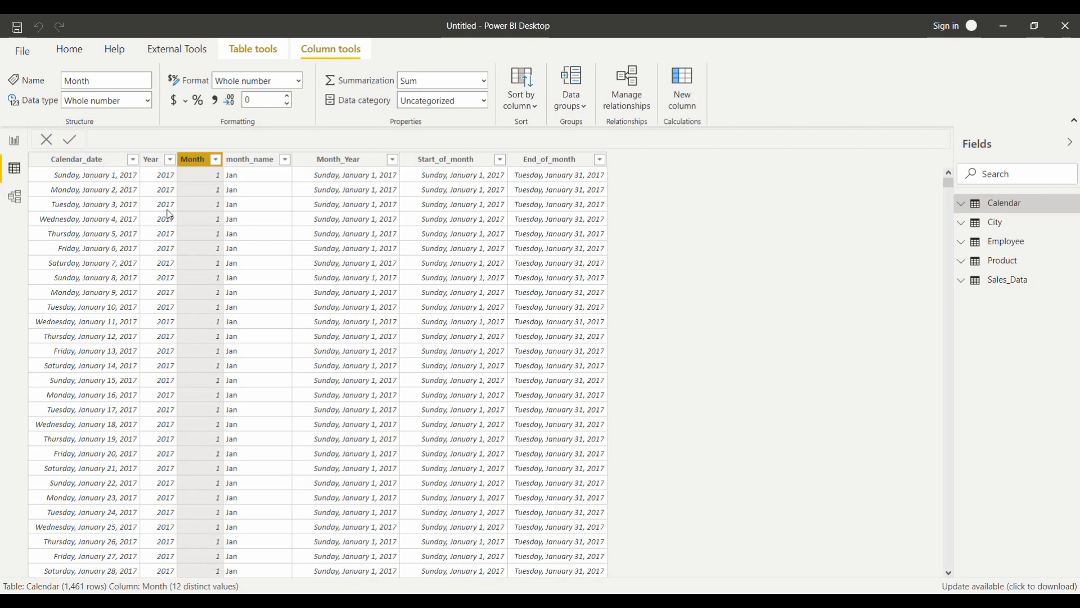
left_click(15, 142)
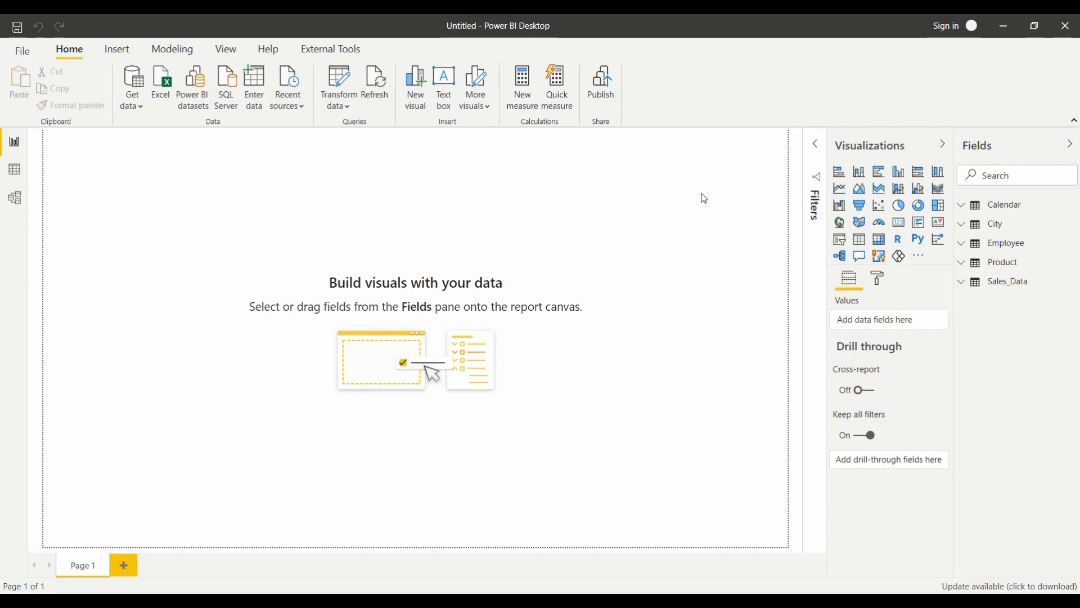
Step: Add a calculated column to the Sales_Data table: NET SALES = Sales_Data[Quantity_Sold] * Sales_Data[Selling Price], and check its rows
left_click(21, 176)
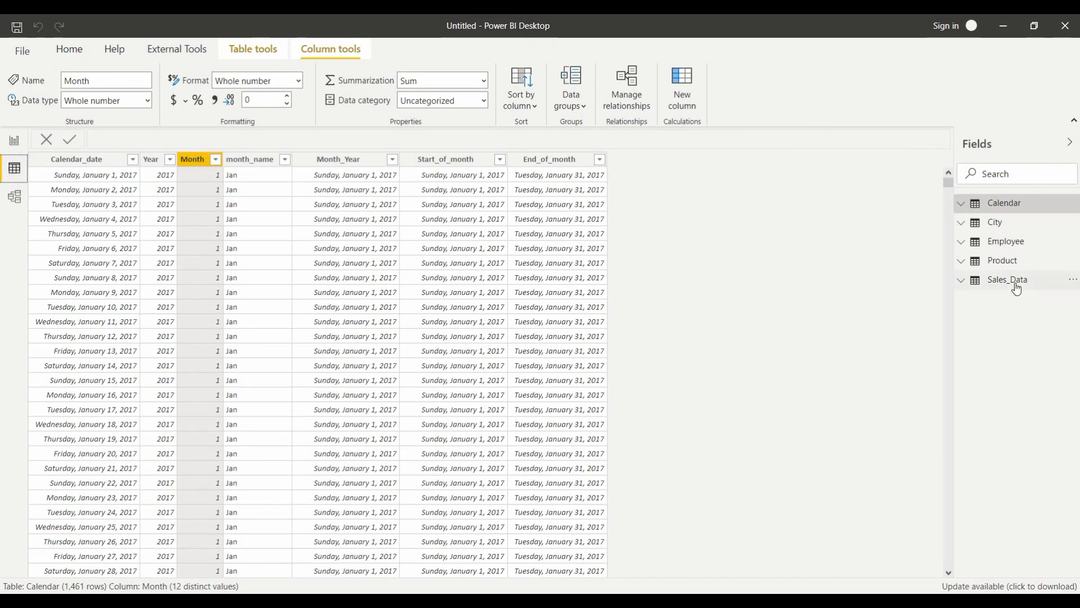
left_click(1015, 282)
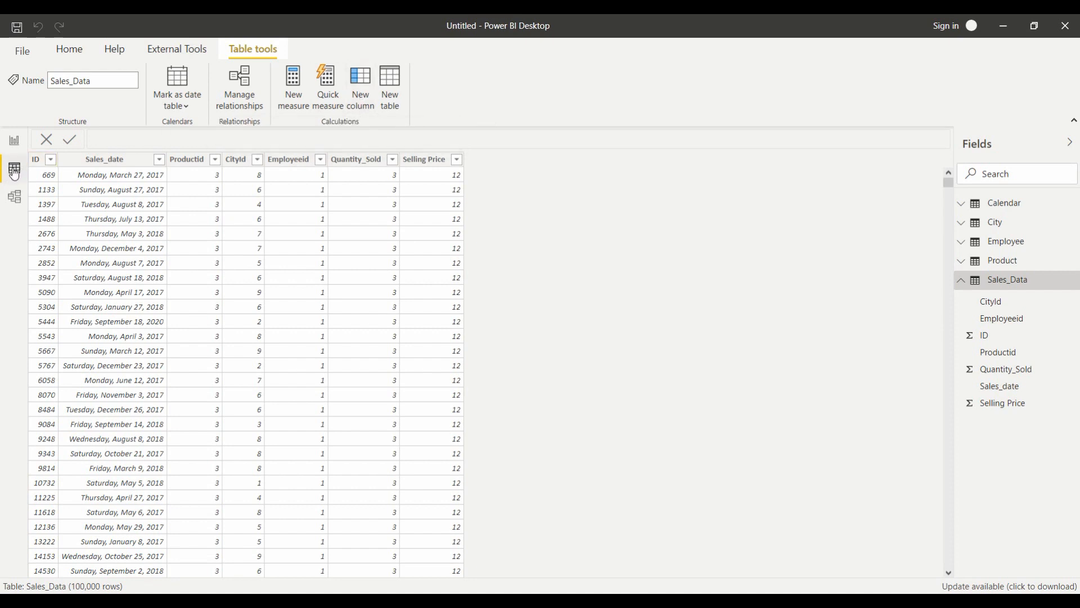
left_click(364, 100)
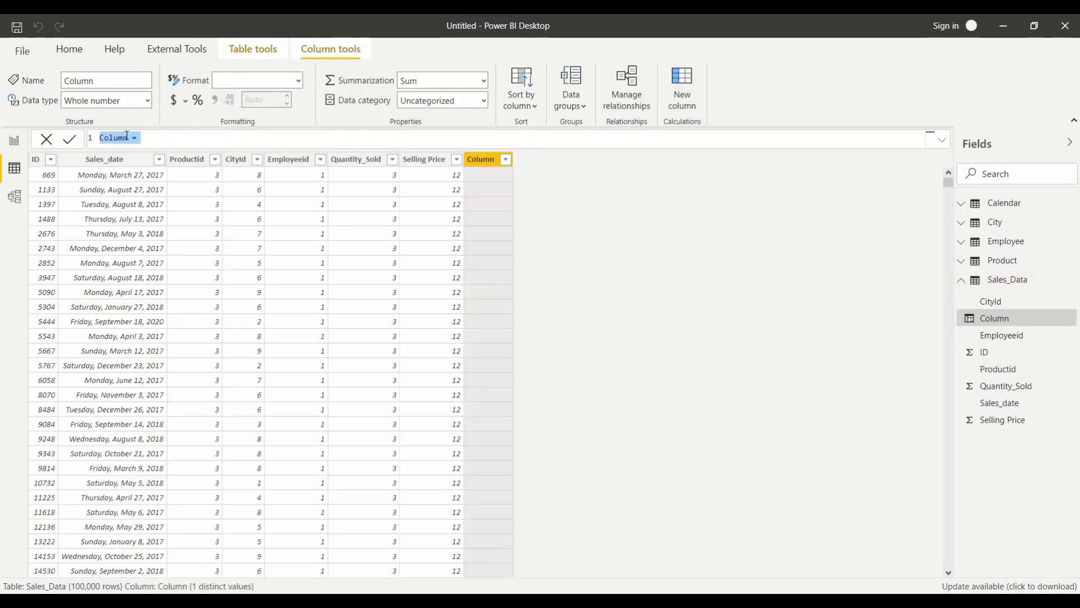
type("NET SALES")
left_click(161, 135)
type("QUN")
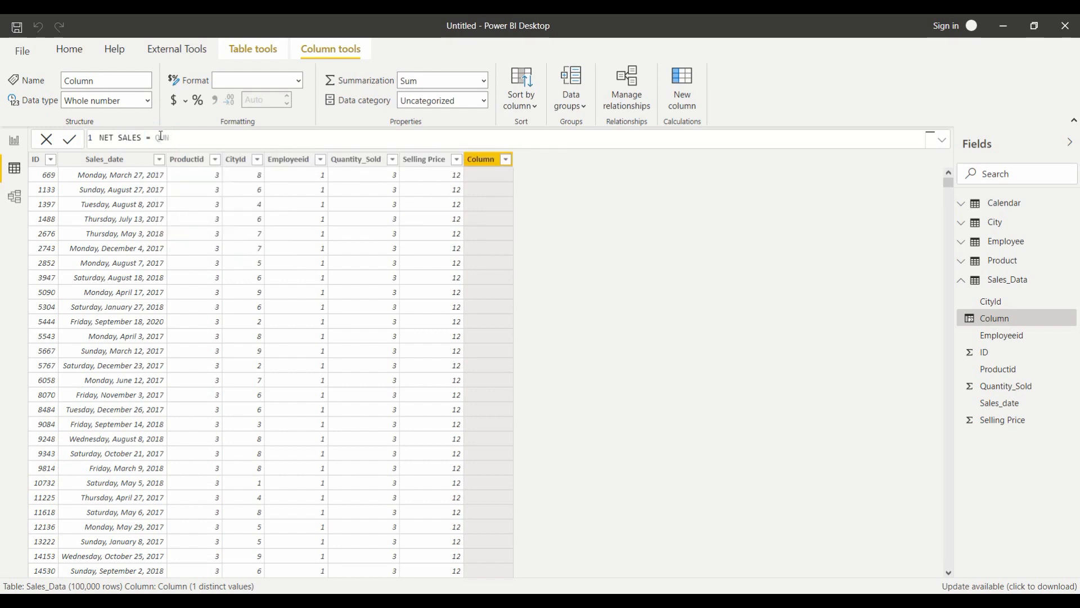
type("A")
key("Down")
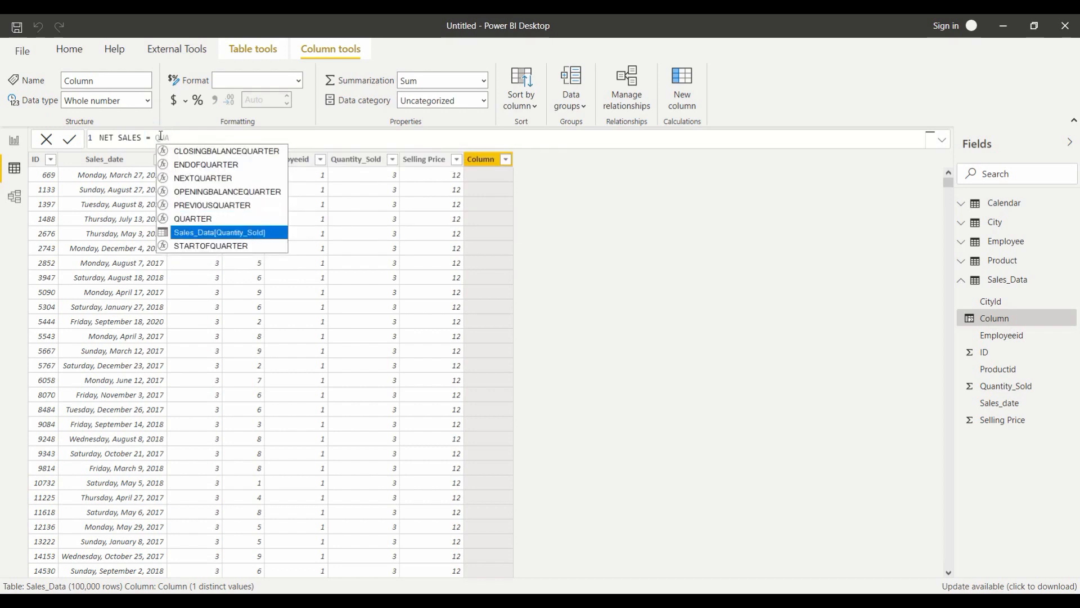
key("Tab")
type("* ")
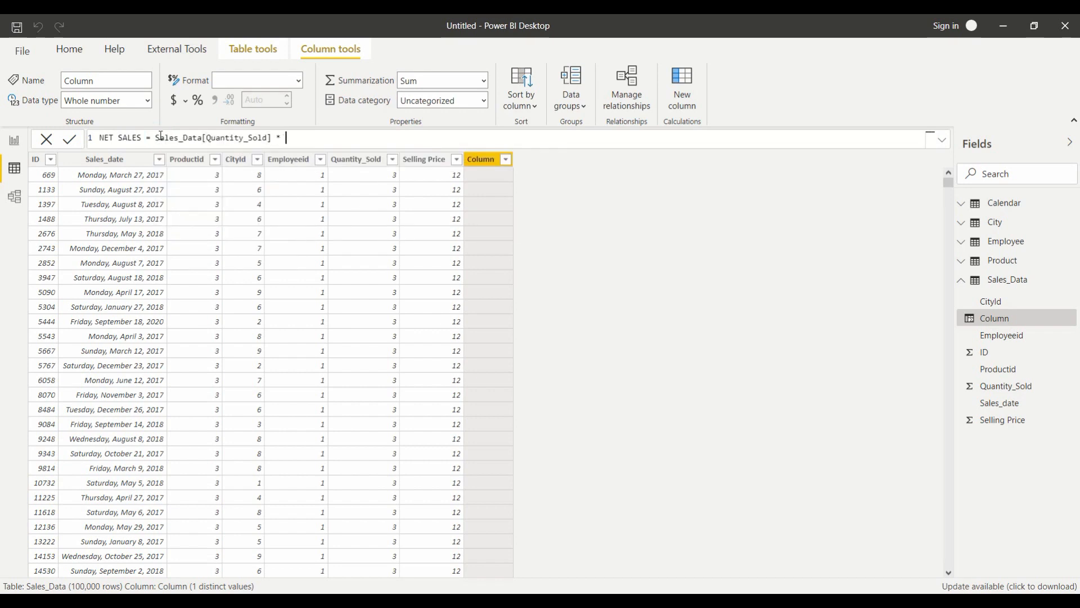
type("SEL")
key("Down")
key("Up")
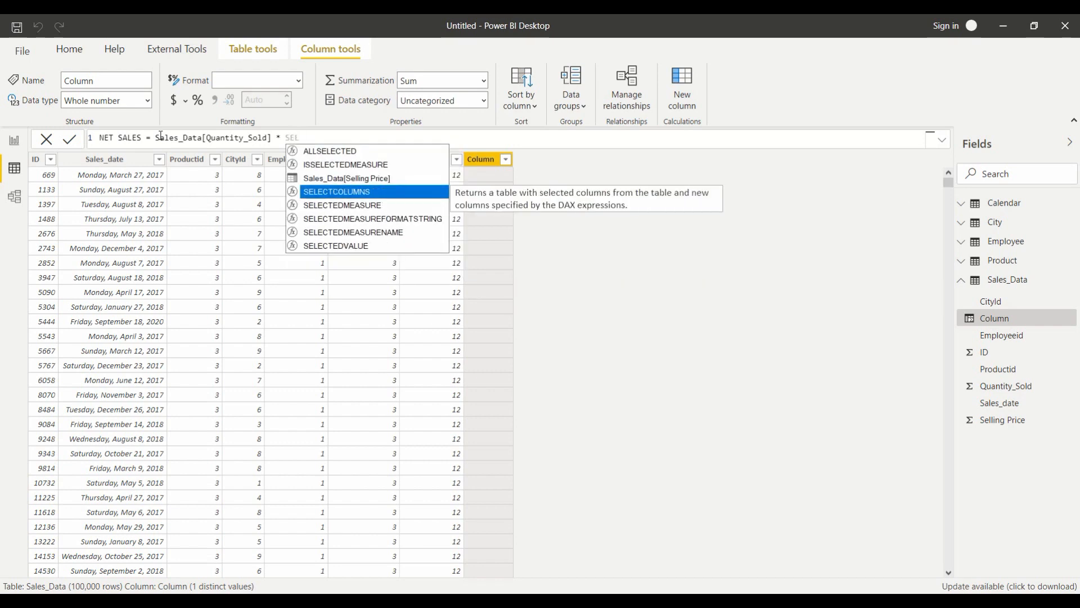
key("Up")
key("Tab")
key("Return")
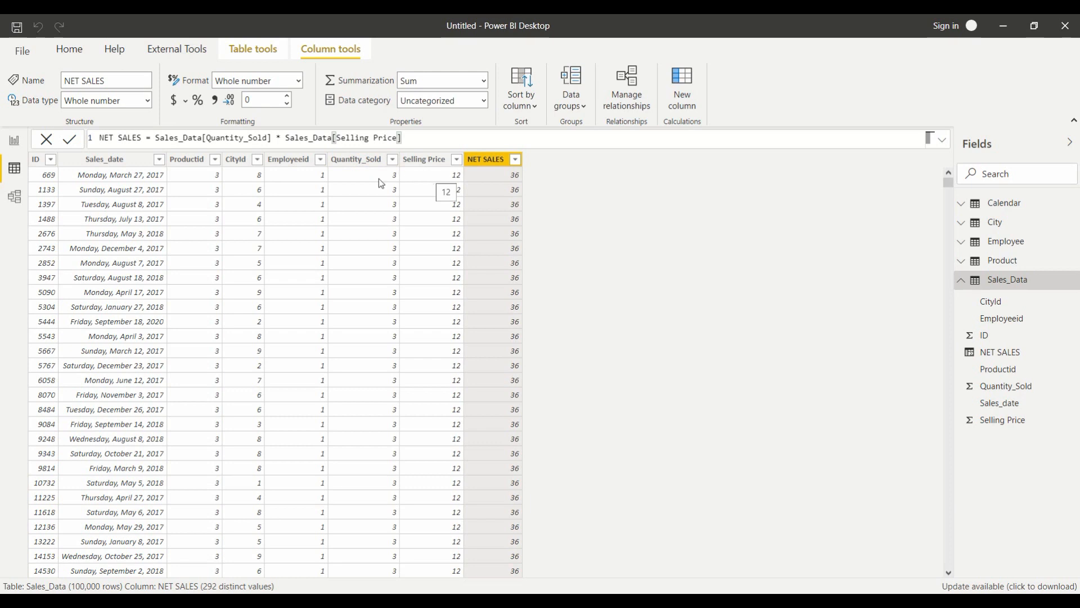
left_click_drag(949, 186, 954, 208)
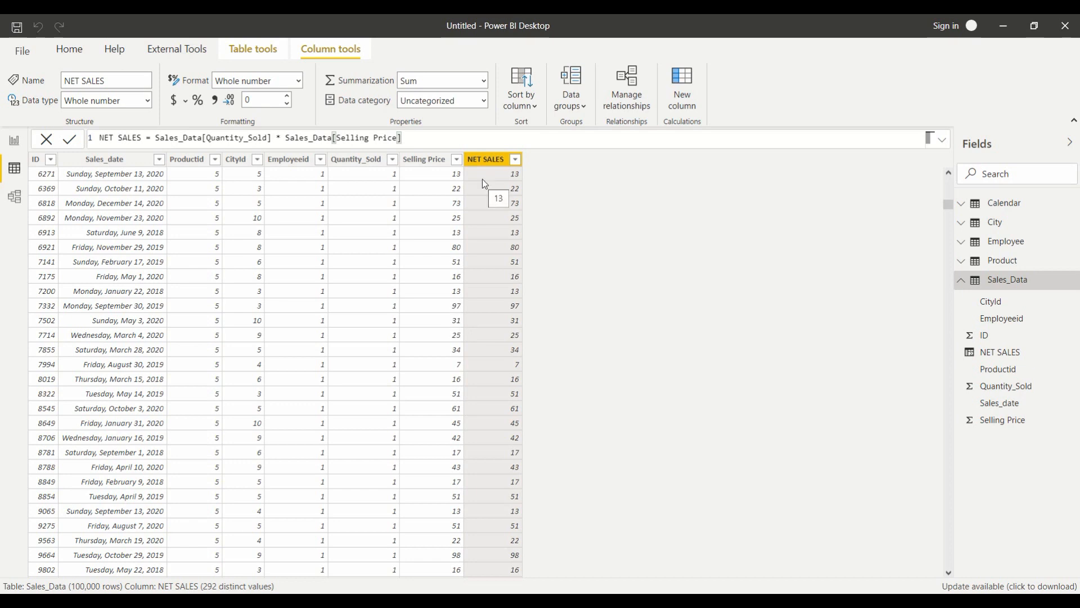
Step: Create a measure from the report view: TOTAL SALES = SUM(Sales_Data[NET SALES])
left_click(14, 141)
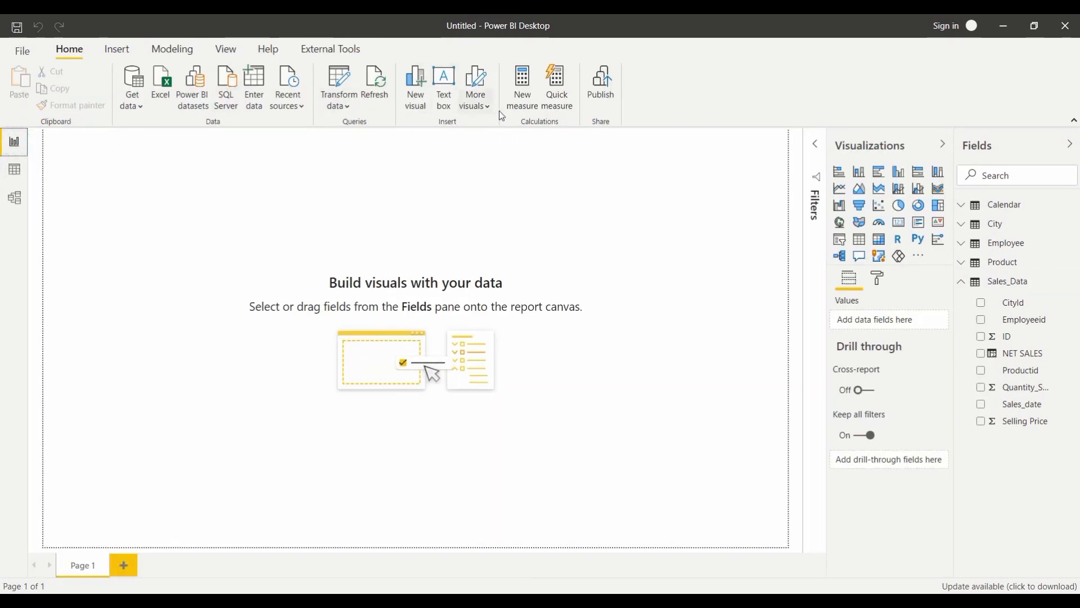
left_click(518, 112)
type("TOTAL SALES = SUM(Sales_Data[NET SALES]")
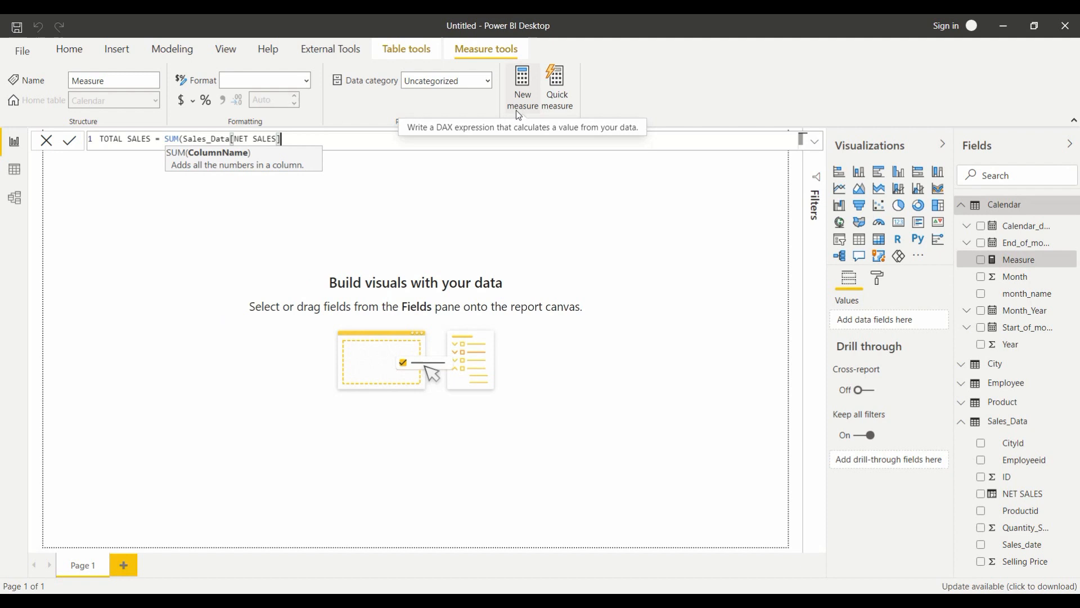
type(")")
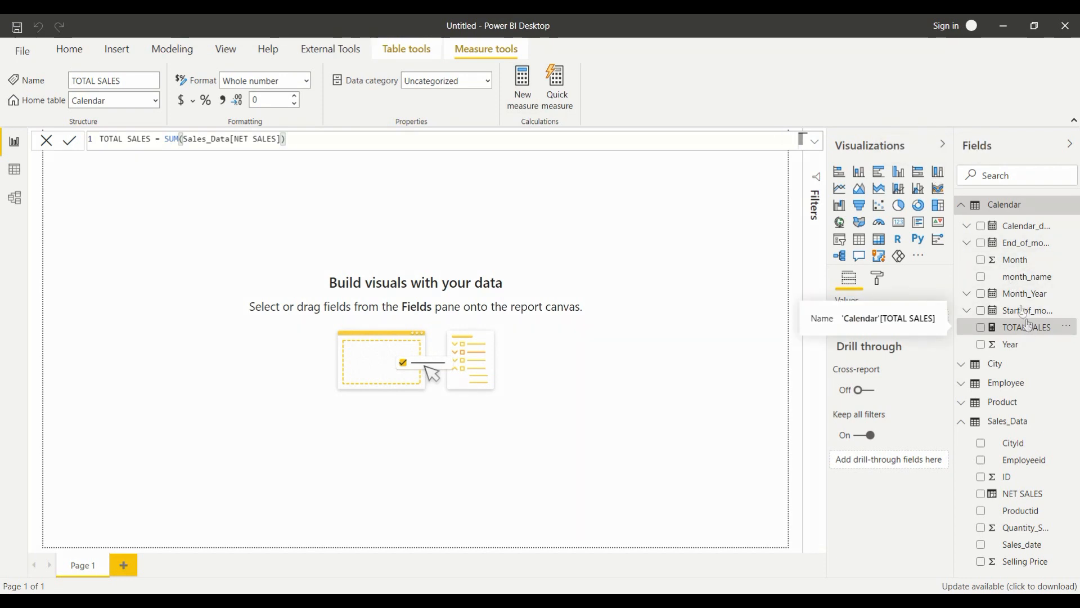
Step: Set the TOTAL SALES measure's home table to Sales_Data
left_click(1010, 208)
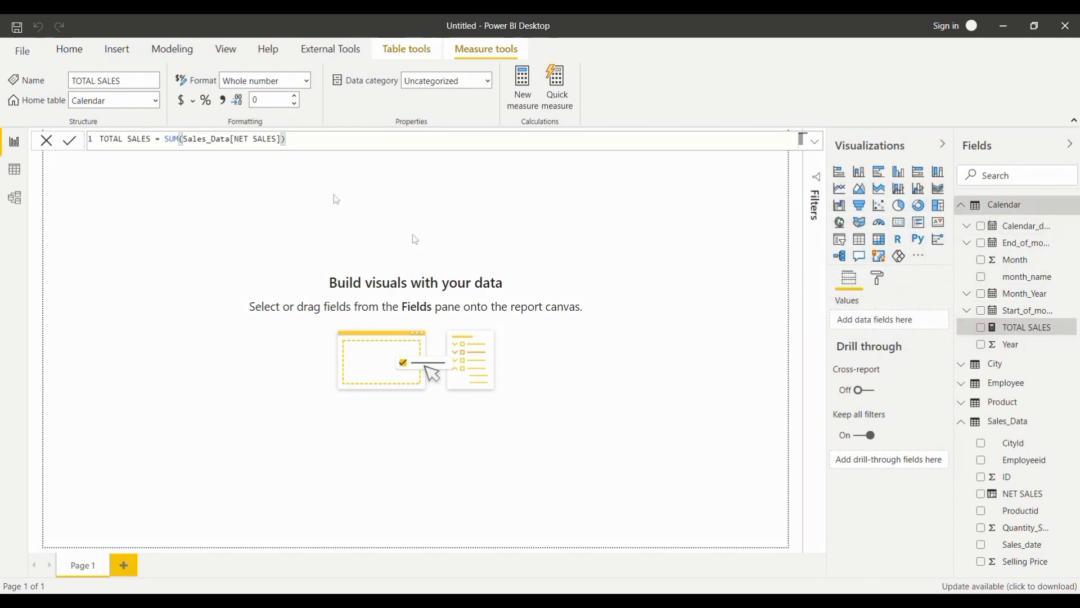
left_click(155, 101)
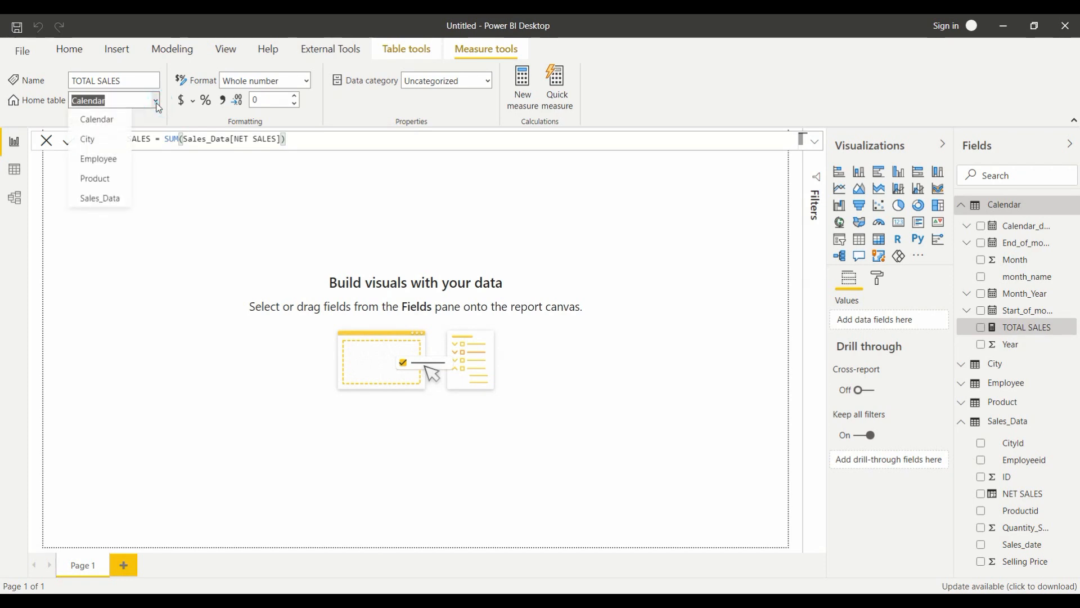
left_click(110, 198)
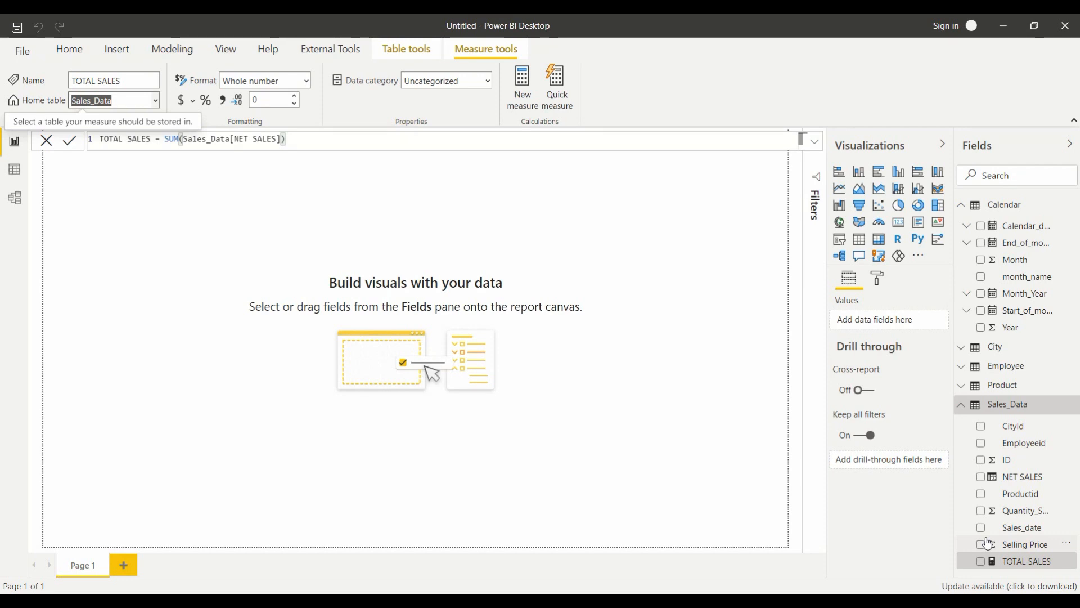
Step: Try out a card visual showing the TOTAL SALES measure on the report page, and delete the card
left_click(896, 226)
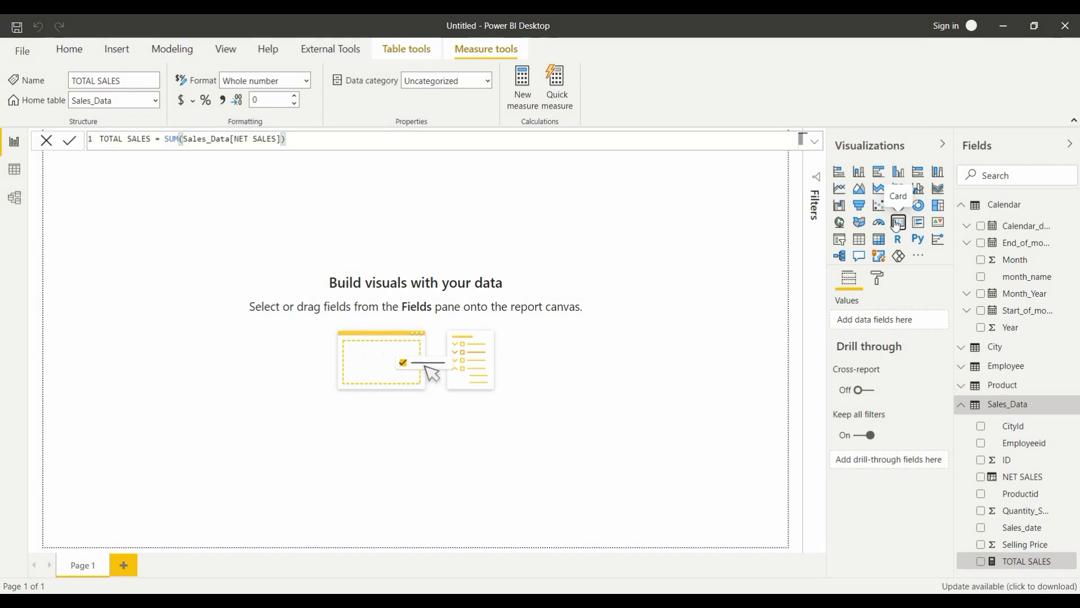
left_click(980, 561)
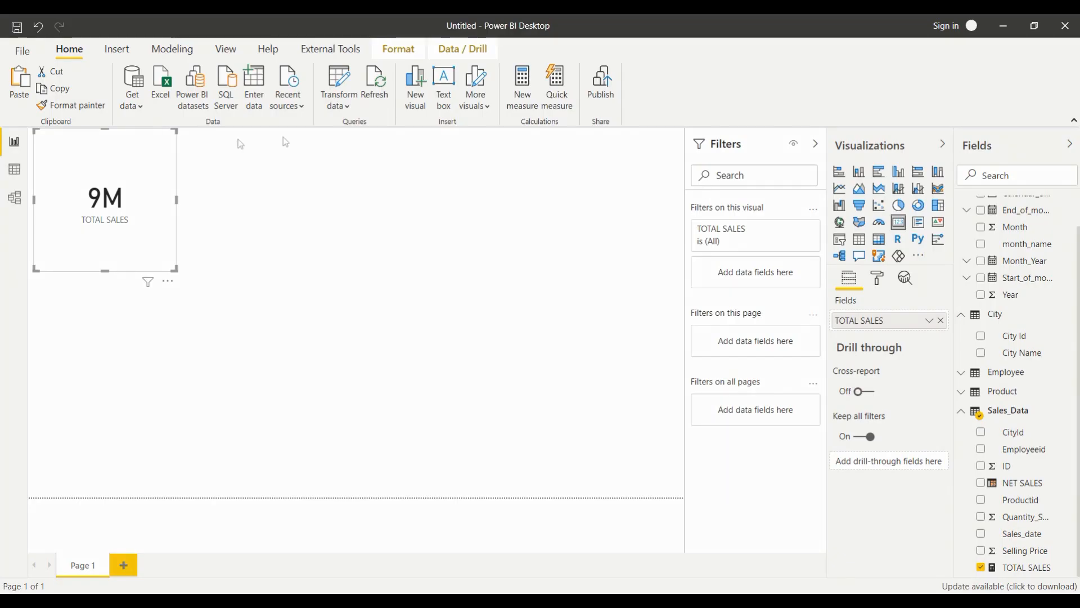
left_click(100, 162)
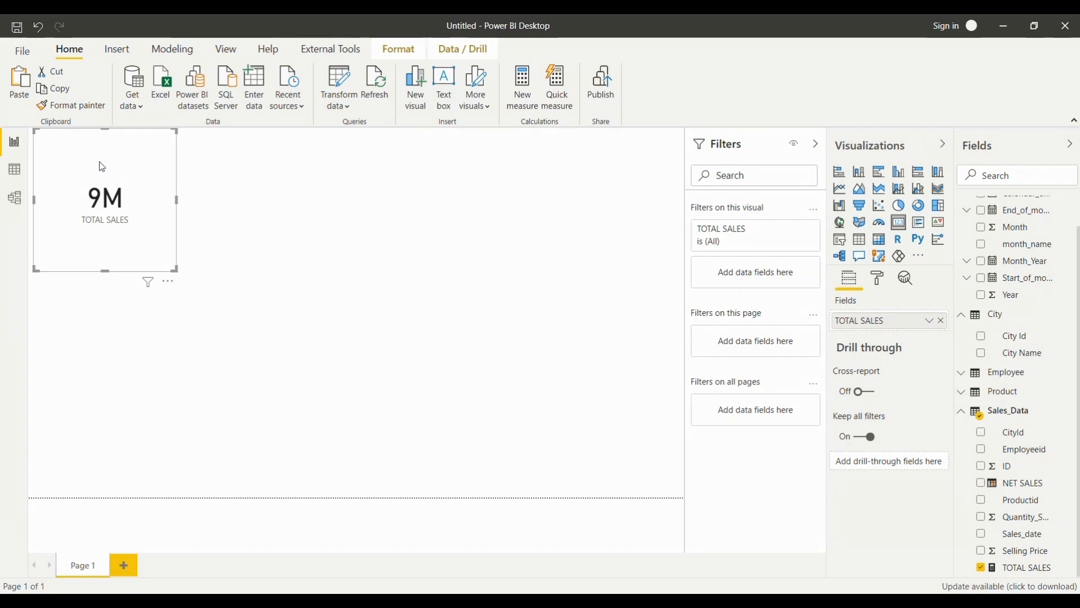
key("Delete")
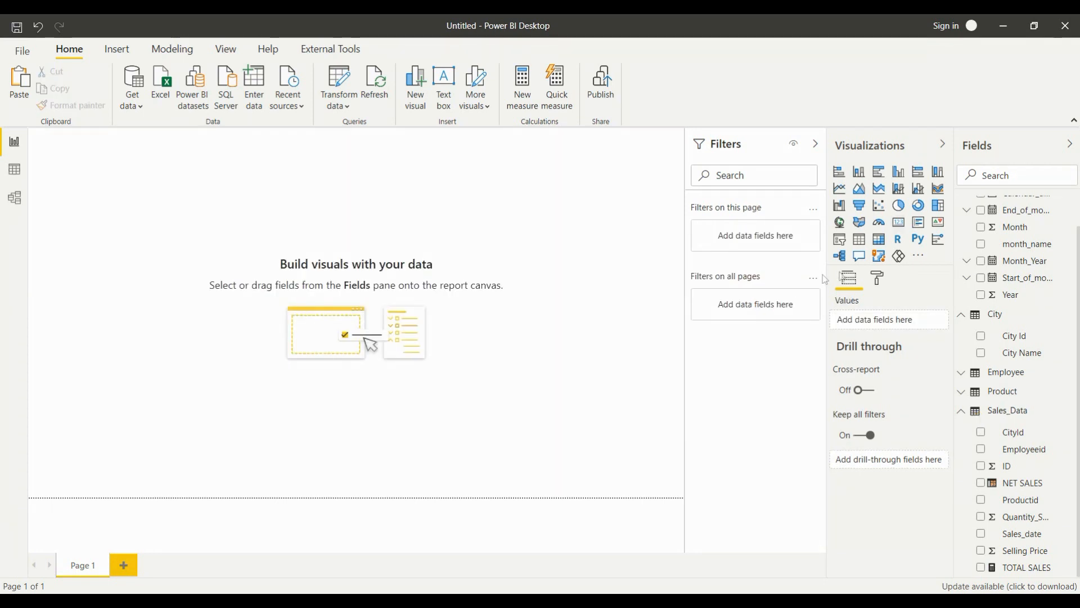
Step: Add a slicer for City Name, shrink it and place it slightly below the page's upper left corner
left_click(839, 242)
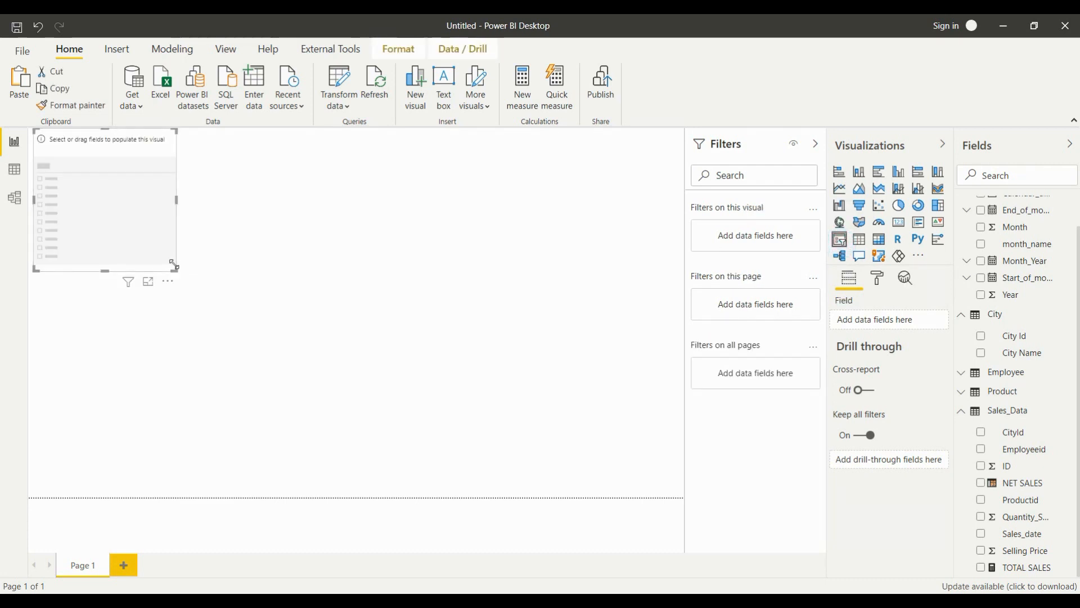
left_click_drag(174, 266, 125, 232)
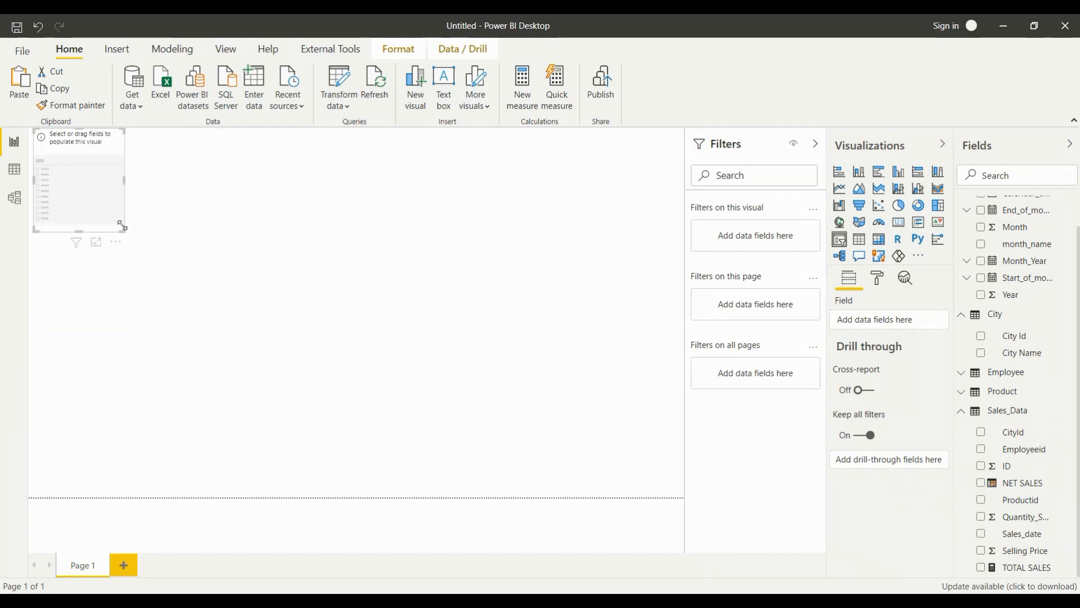
left_click_drag(111, 147, 113, 203)
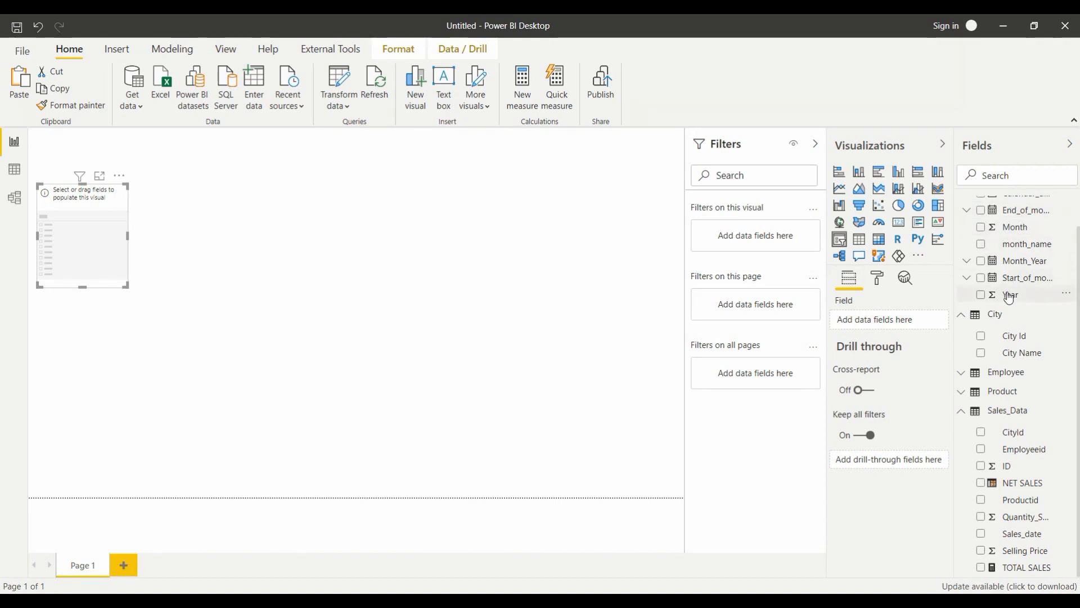
left_click(982, 353)
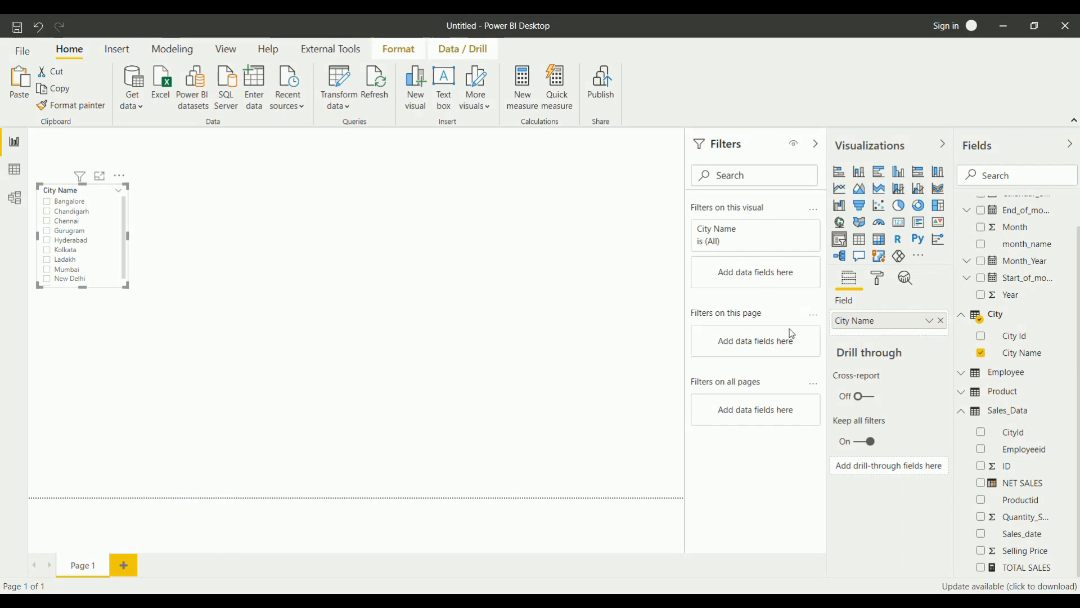
Step: Turn off the City Name slicer's header and turn on its title with the text City
left_click(879, 281)
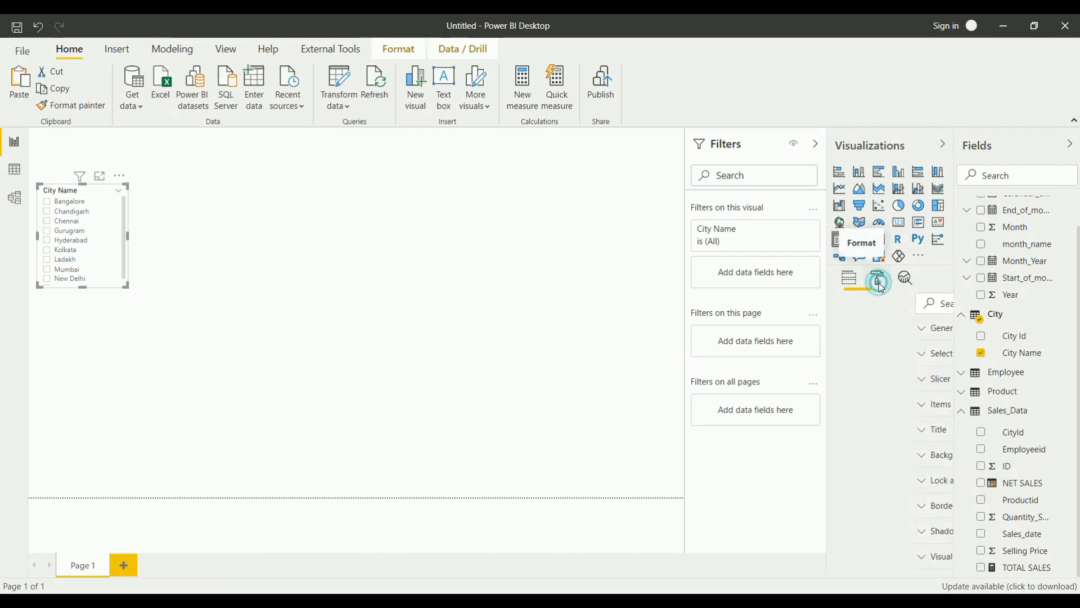
left_click(918, 382)
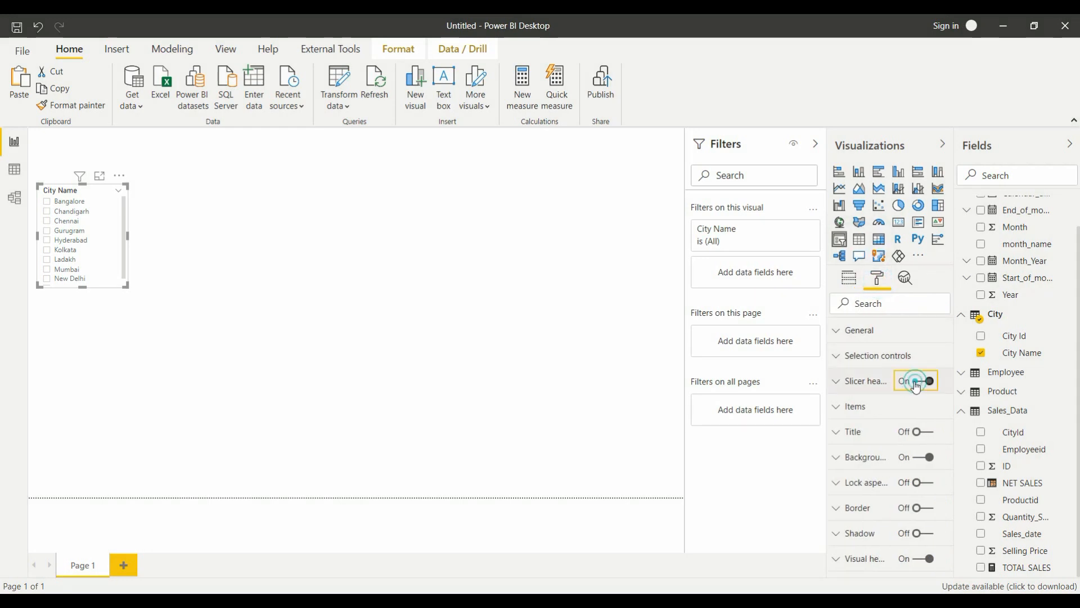
left_click(923, 434)
left_click(836, 431)
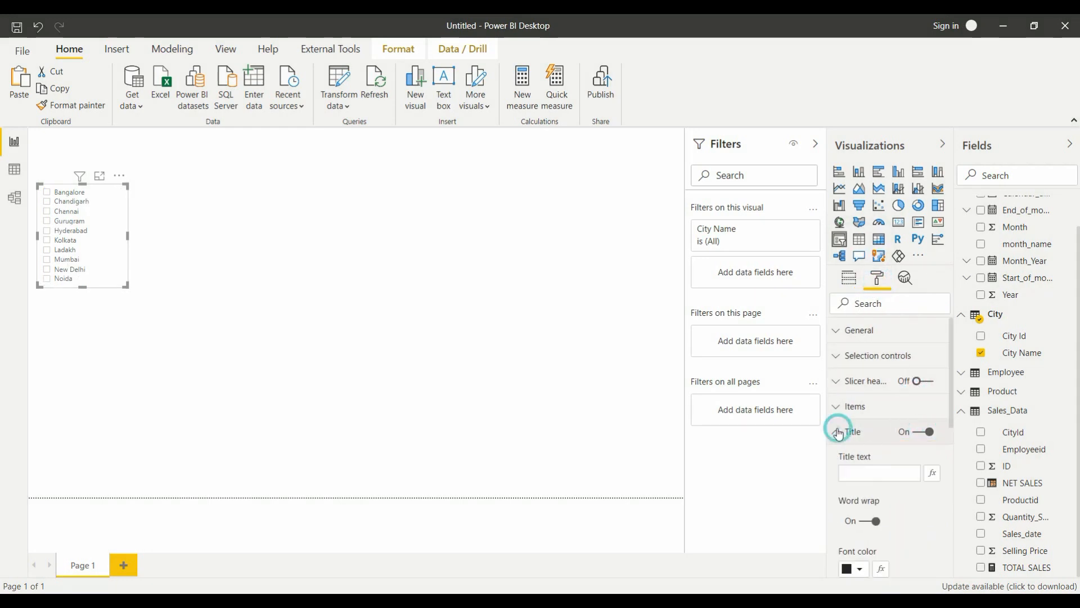
left_click(864, 472)
type("C")
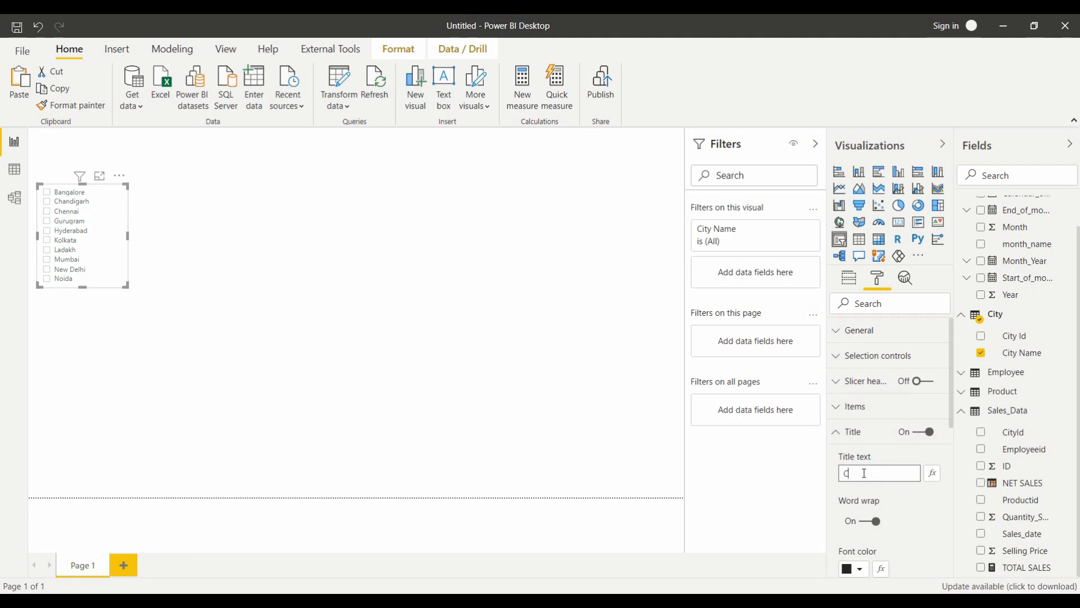
type("ity")
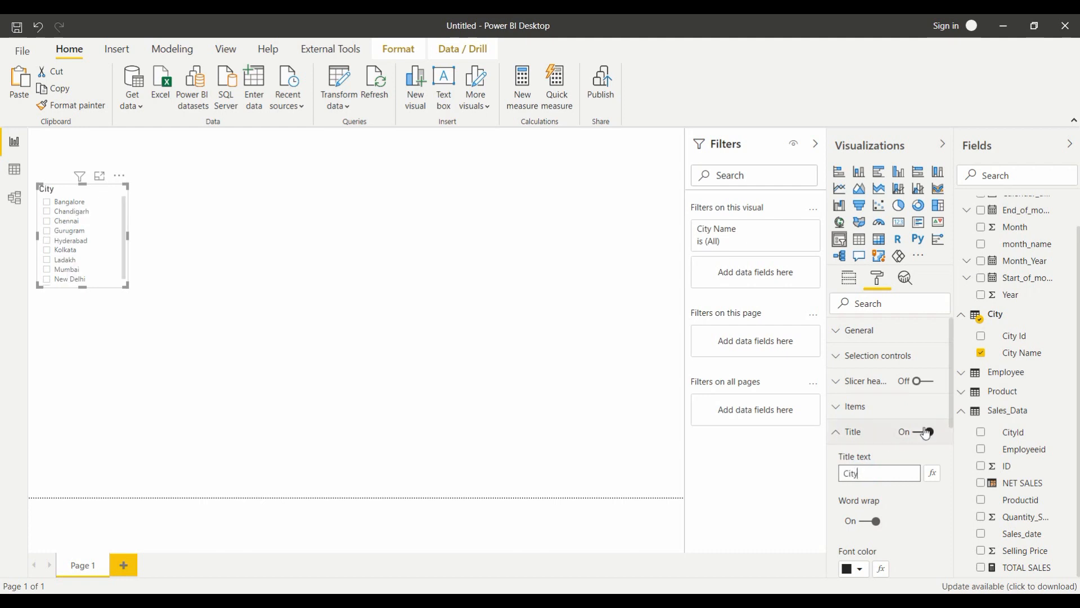
Step: Set the City slicer's title font color to white and its title background color to black
left_click(951, 409)
left_click_drag(951, 409, 950, 476)
left_click(861, 415)
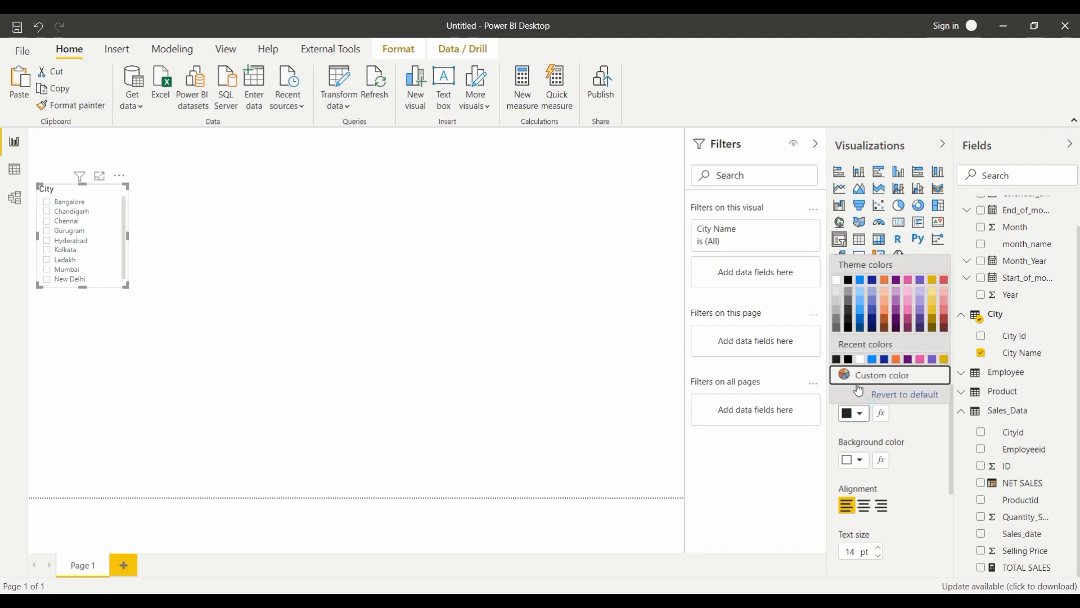
left_click(860, 360)
left_click(861, 467)
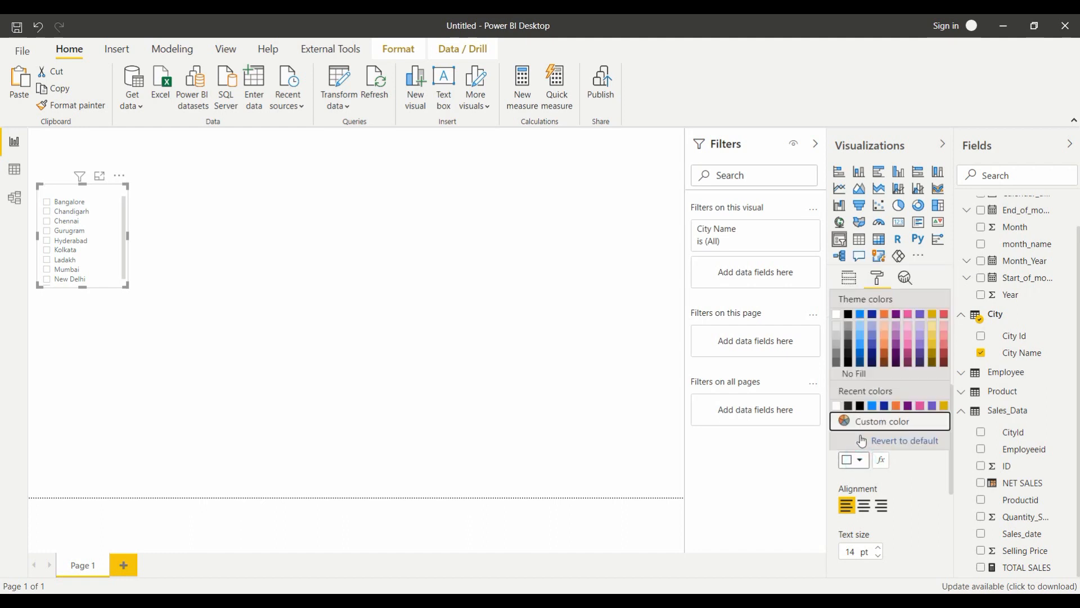
left_click(863, 407)
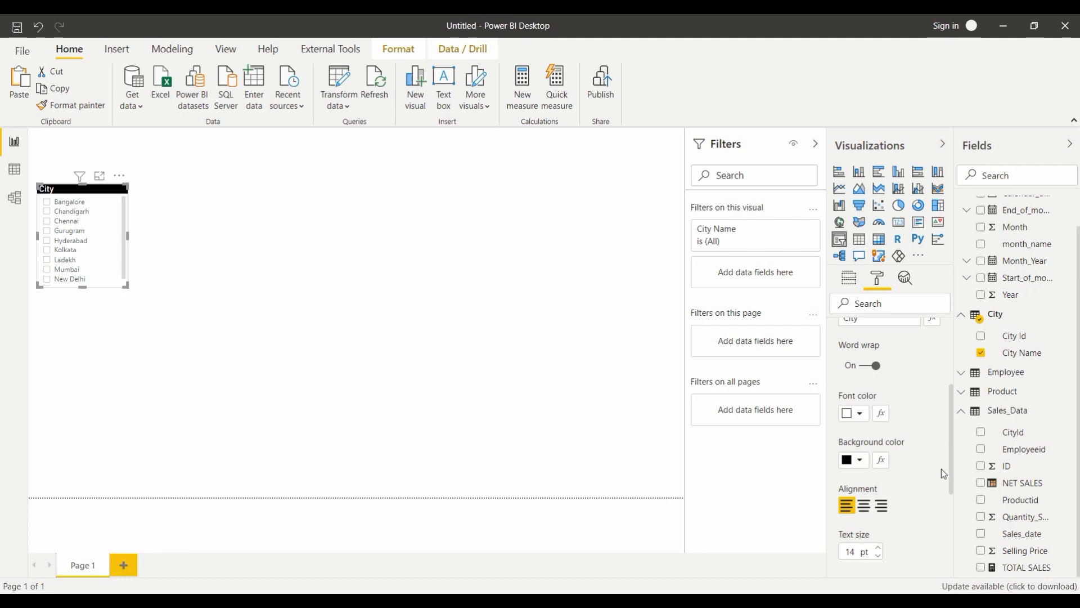
Step: Reduce the City slicer's height and width slightly
left_click_drag(124, 283, 126, 270)
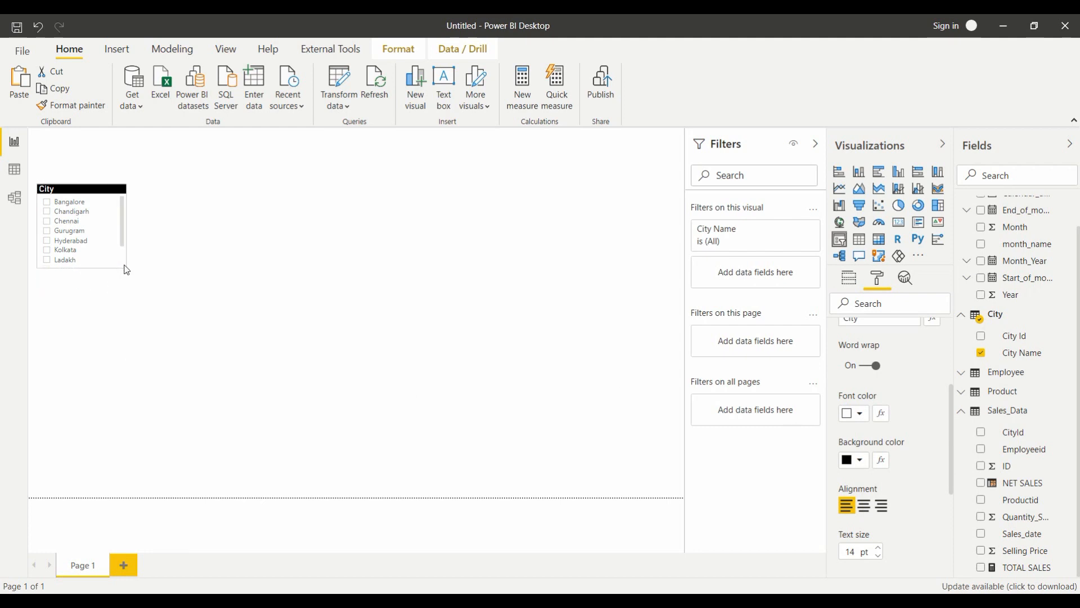
left_click_drag(125, 223, 111, 223)
left_click(97, 299)
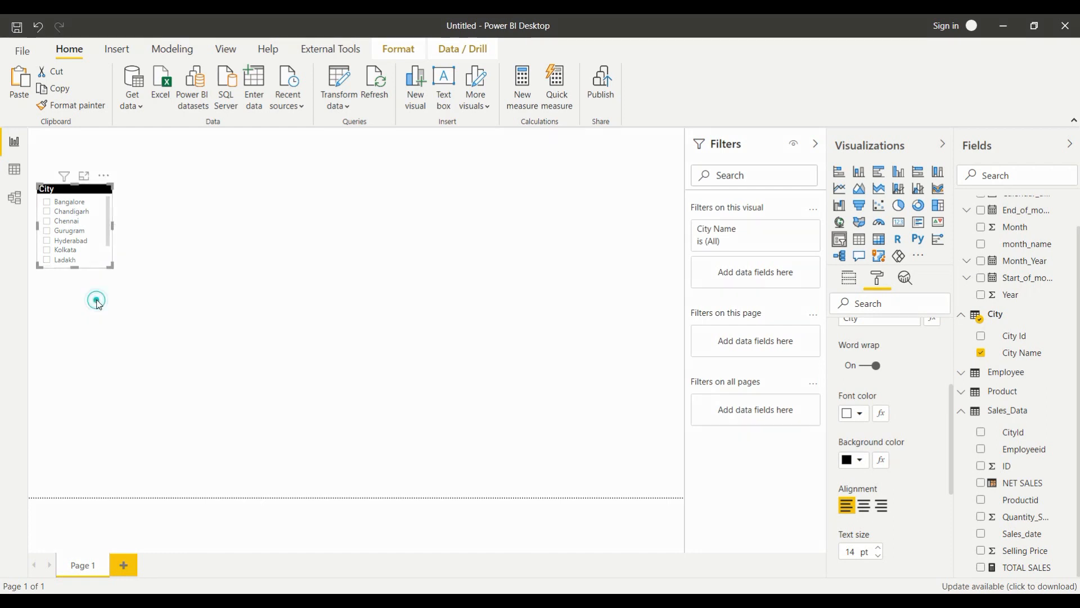
Step: Duplicate the City slicer and place the copy beside it, to the right at the same height
left_click(88, 193)
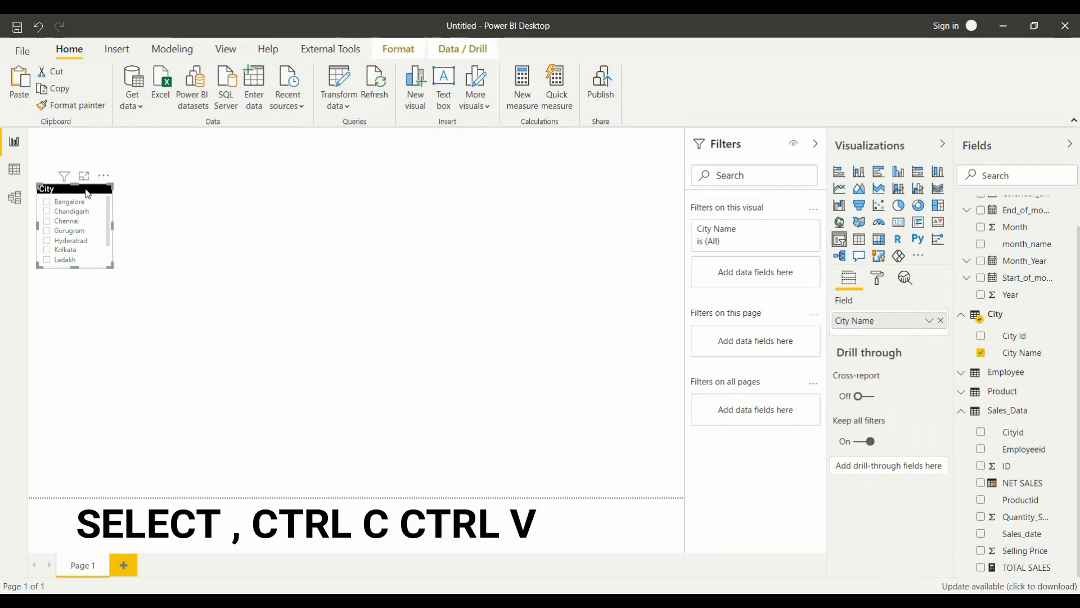
key("ctrl+v")
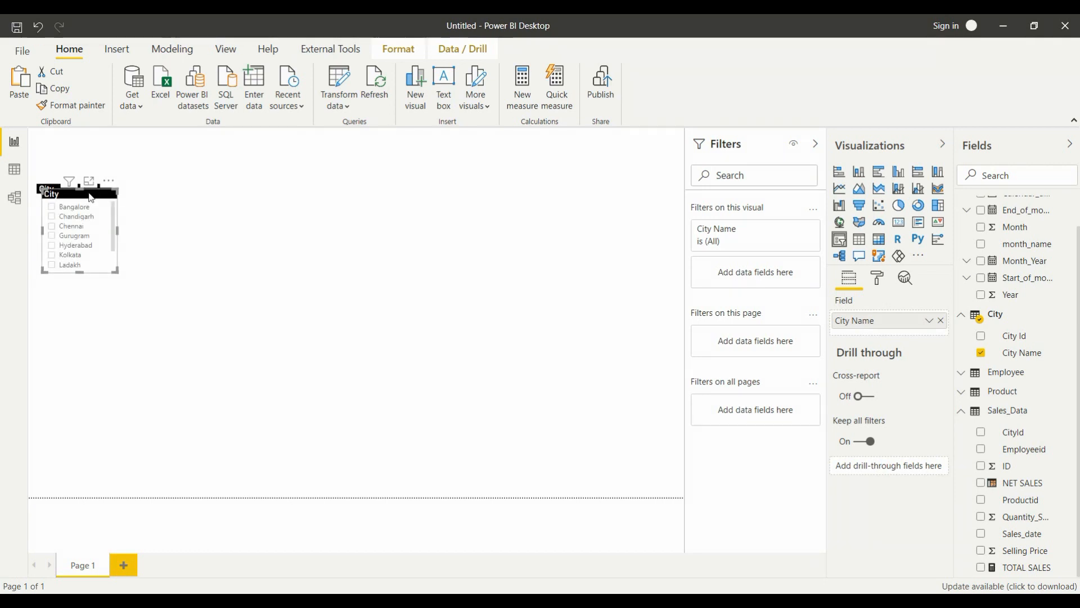
key("ctrl+c")
key("ctrl+v")
left_click_drag(93, 197, 175, 195)
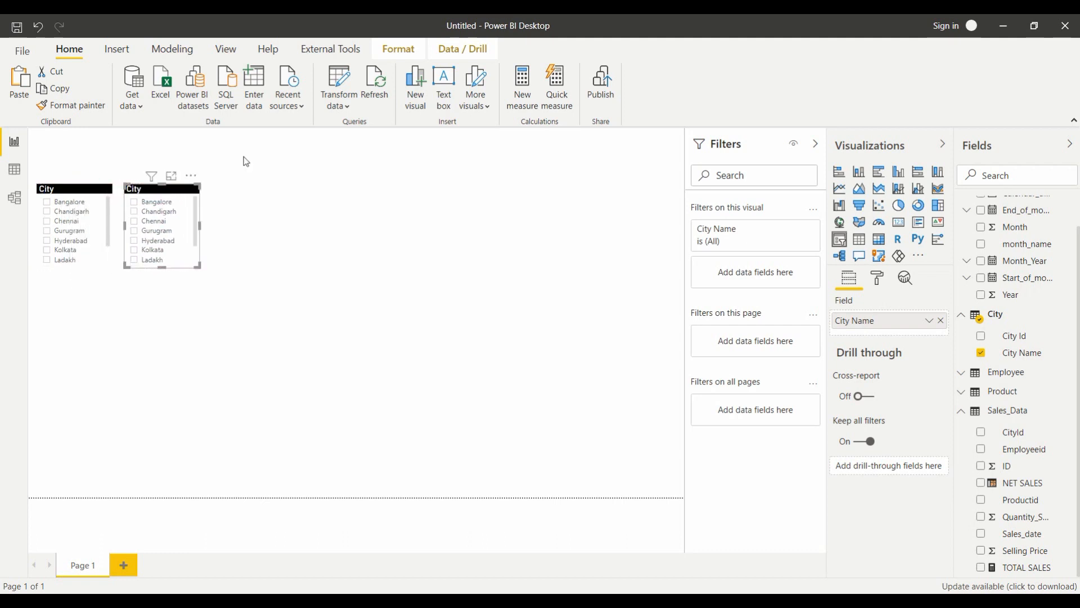
Step: Replace the copied slicer's field with Product Name and change its title text to Product
left_click(941, 321)
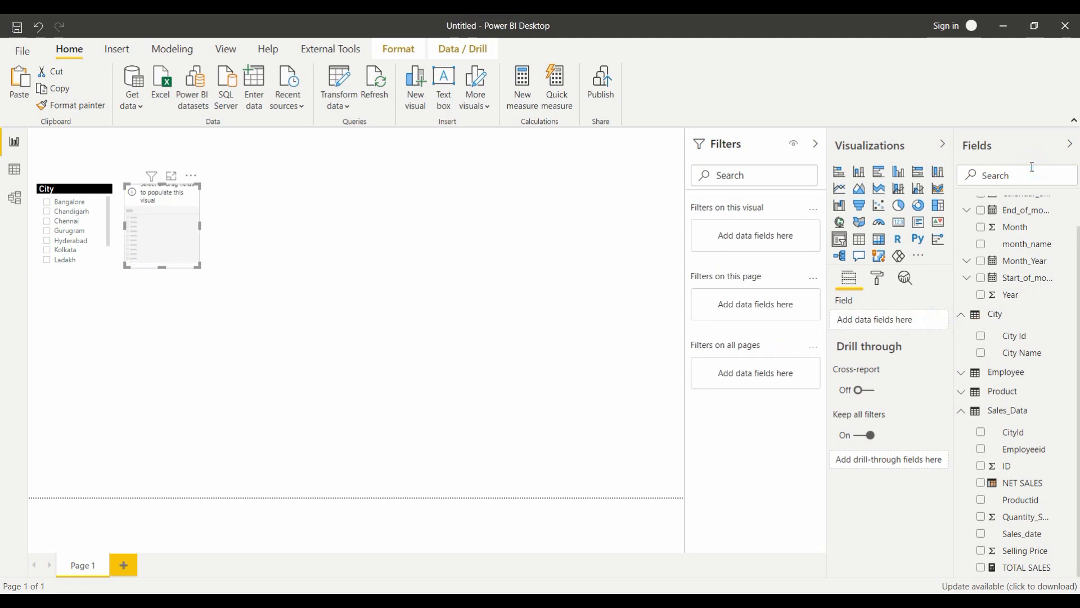
type("produ")
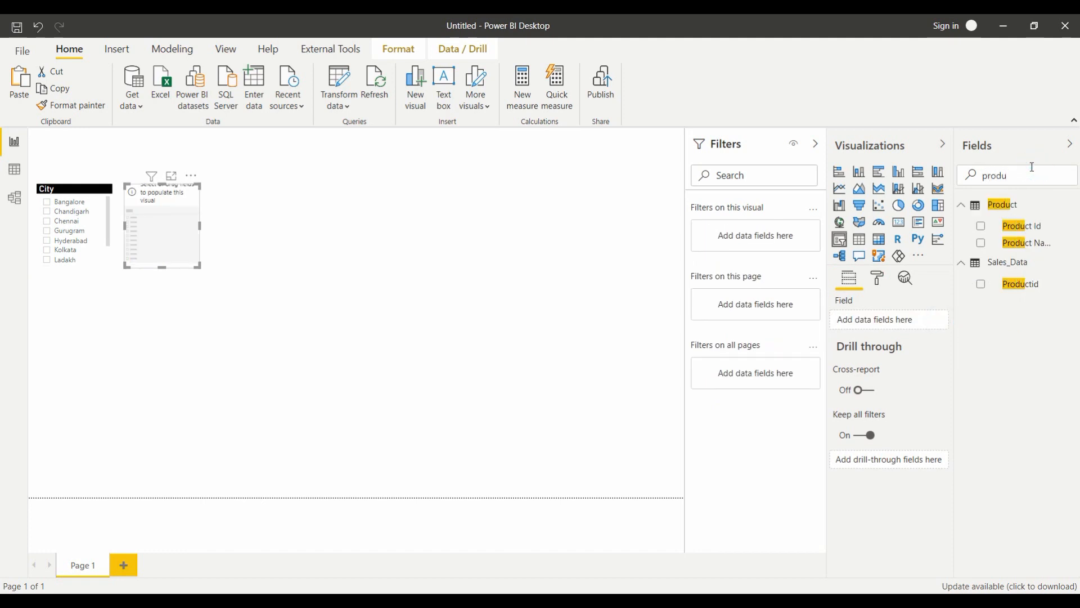
left_click(981, 243)
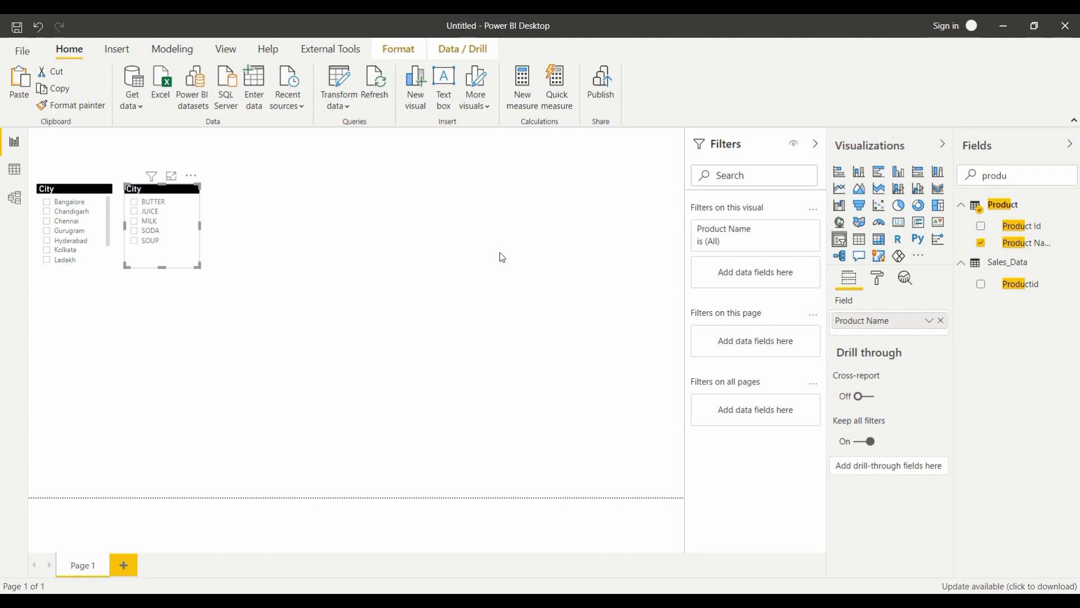
left_click(883, 283)
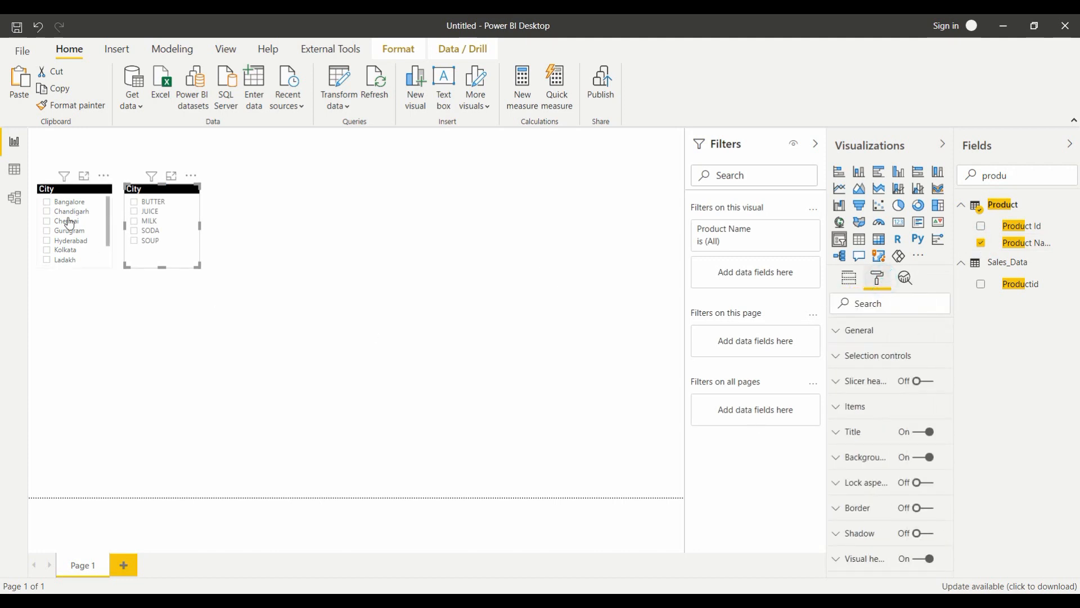
left_click(840, 432)
left_click(838, 475)
key("BackSpace")
type("Product")
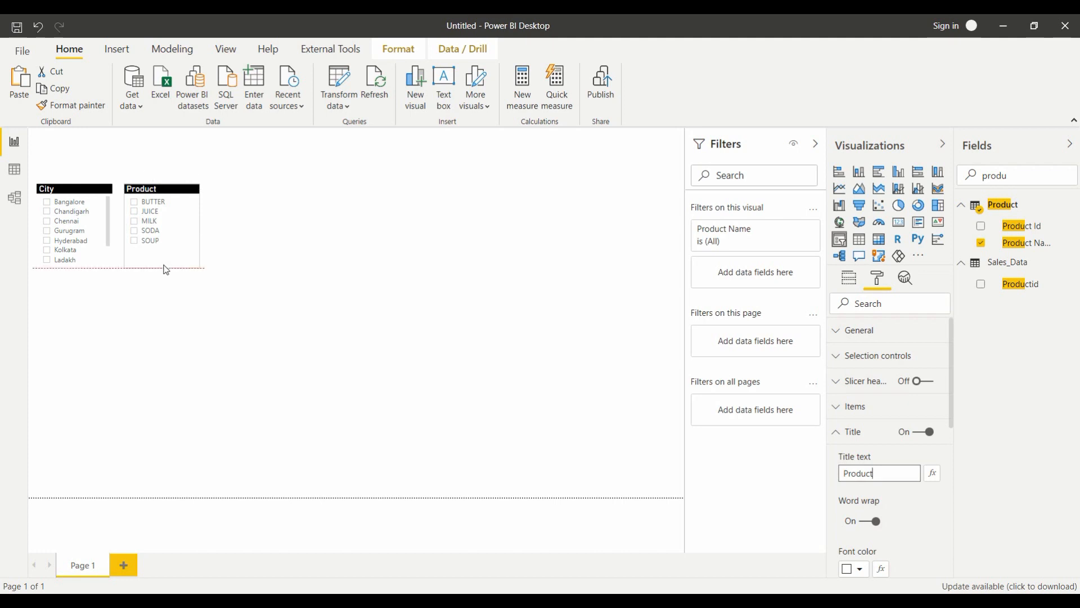
Step: Duplicate the Product slicer and place the copy below the City slicer, aligned with its edges
left_click(181, 196)
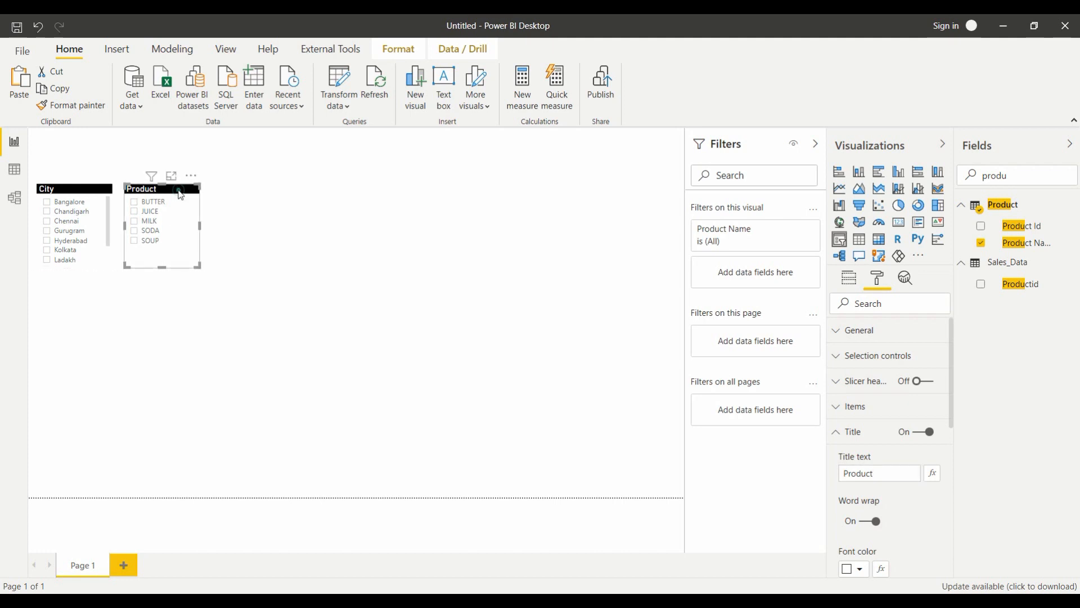
key("ctrl+v")
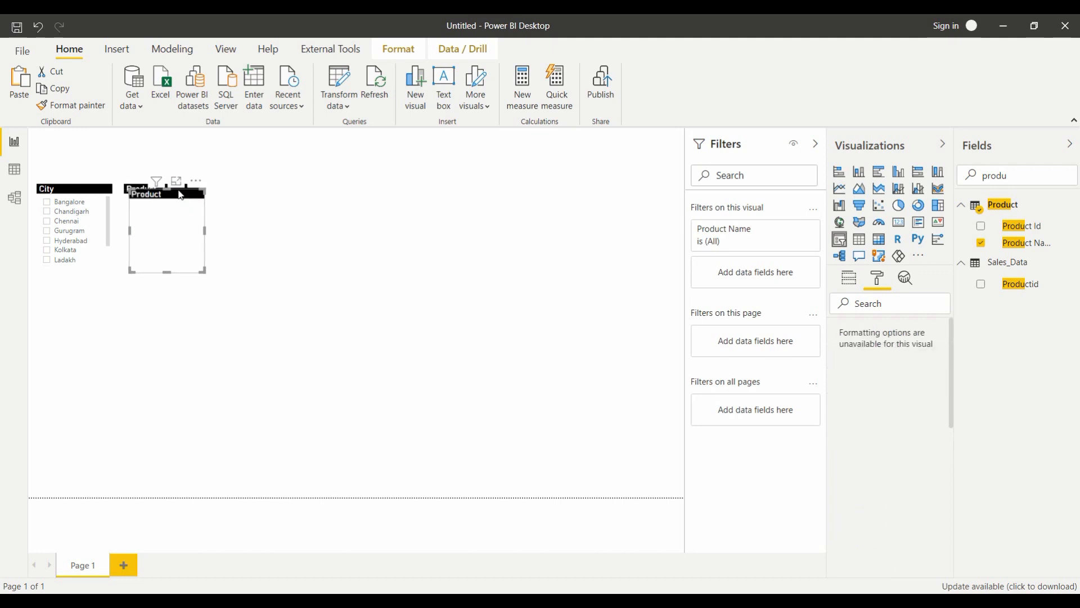
left_click_drag(180, 195, 92, 282)
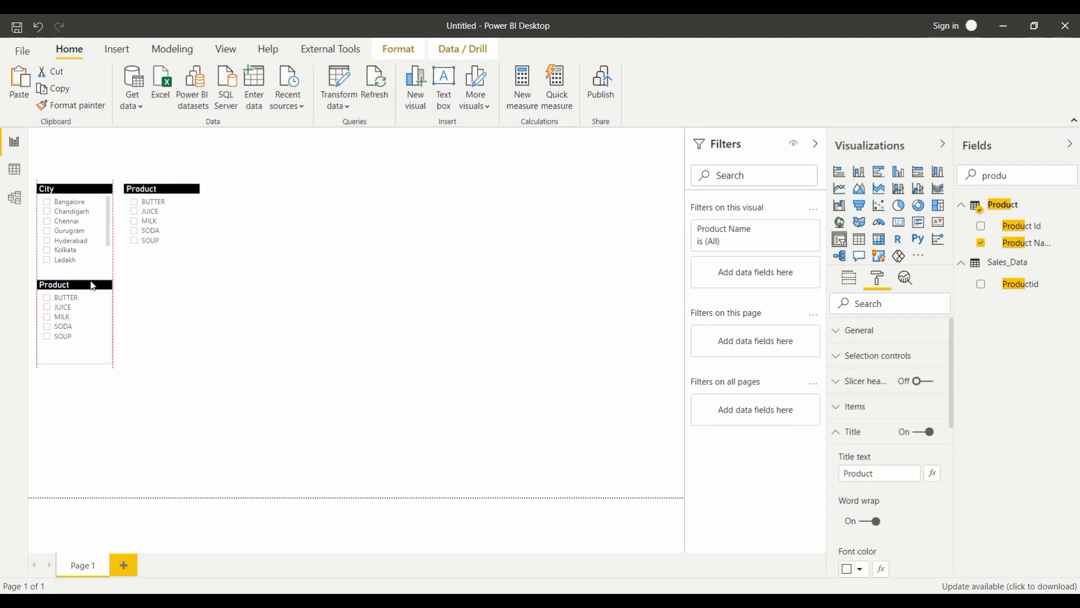
Step: Shorten all three slicers and move the Product copy up so it sits directly beneath the City slicer
left_click(96, 232)
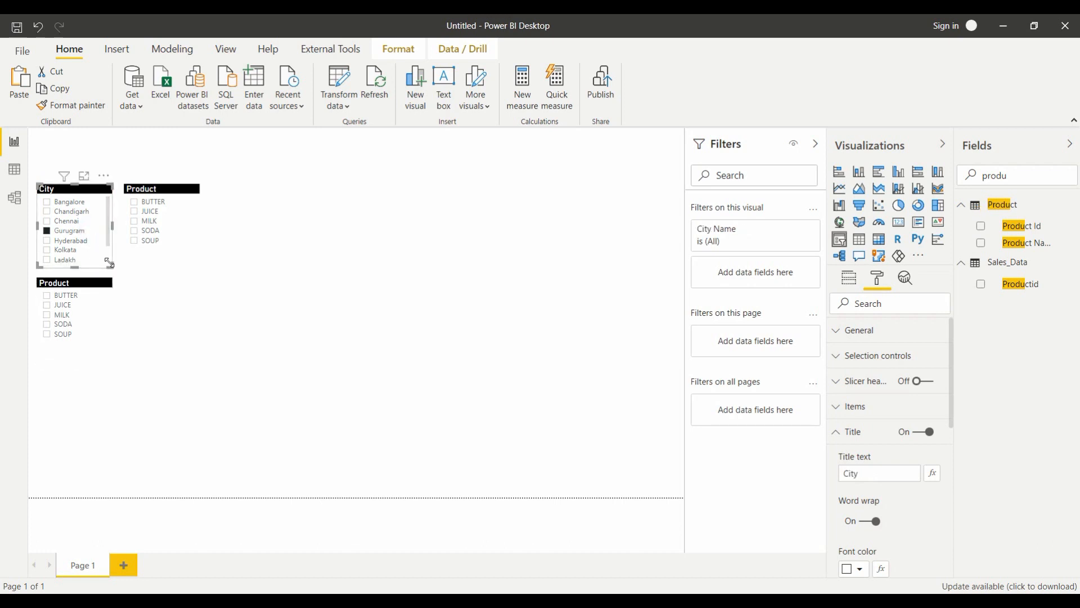
left_click_drag(109, 263, 111, 248)
left_click(167, 240)
left_click_drag(198, 265, 196, 246)
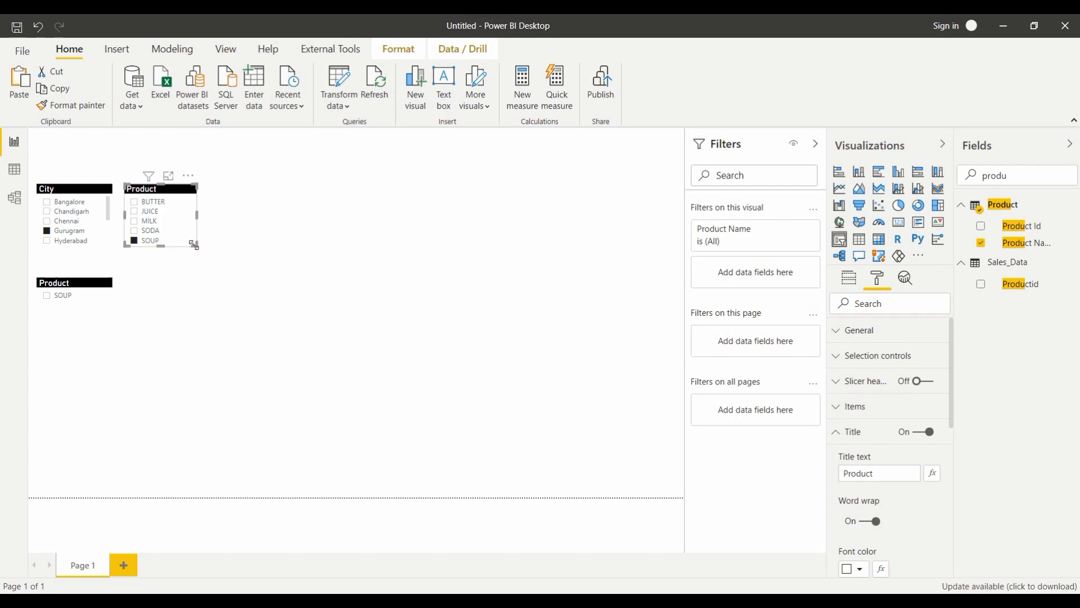
left_click(94, 304)
left_click_drag(94, 303, 94, 286)
left_click_drag(109, 338, 107, 322)
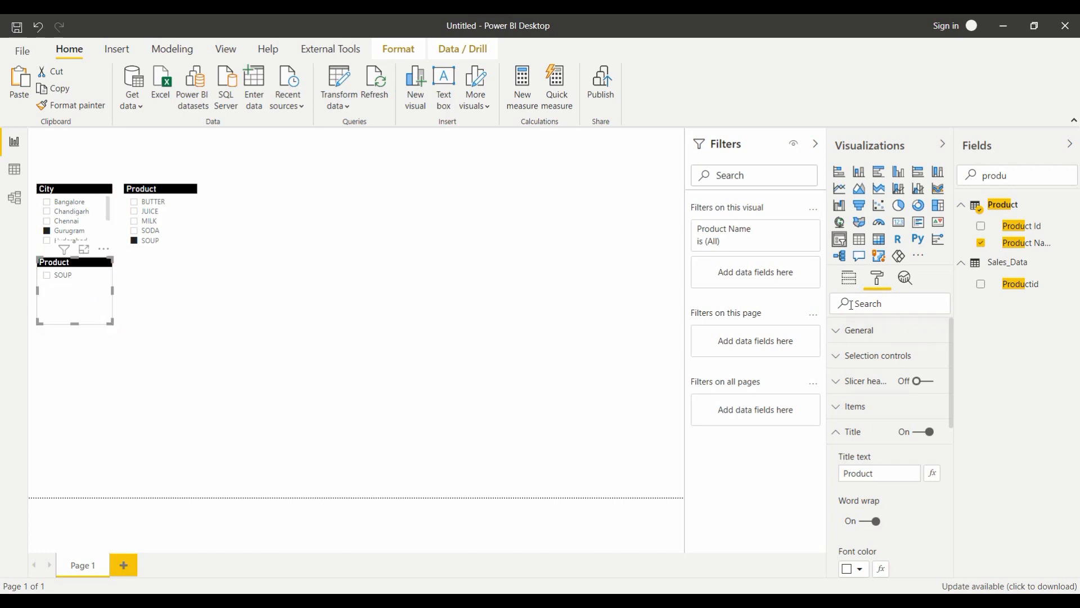
Step: Replace the field of the slicer beneath City with Employee Name from the Employee table
left_click(849, 278)
left_click(940, 319)
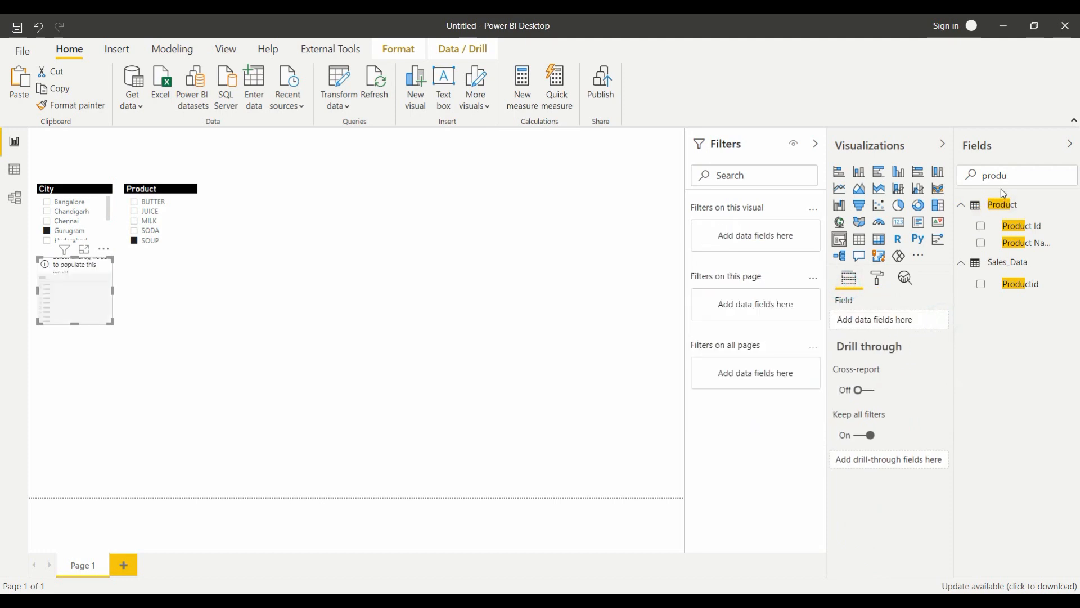
left_click_drag(1011, 176, 963, 170)
key("BackSpace")
type("em")
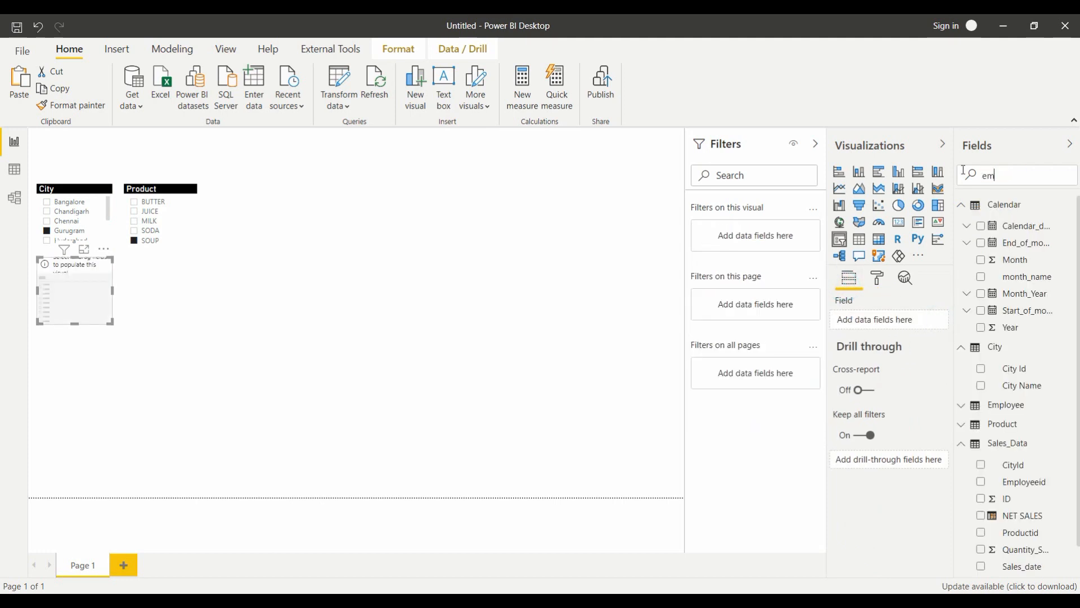
type("plo")
left_click(981, 242)
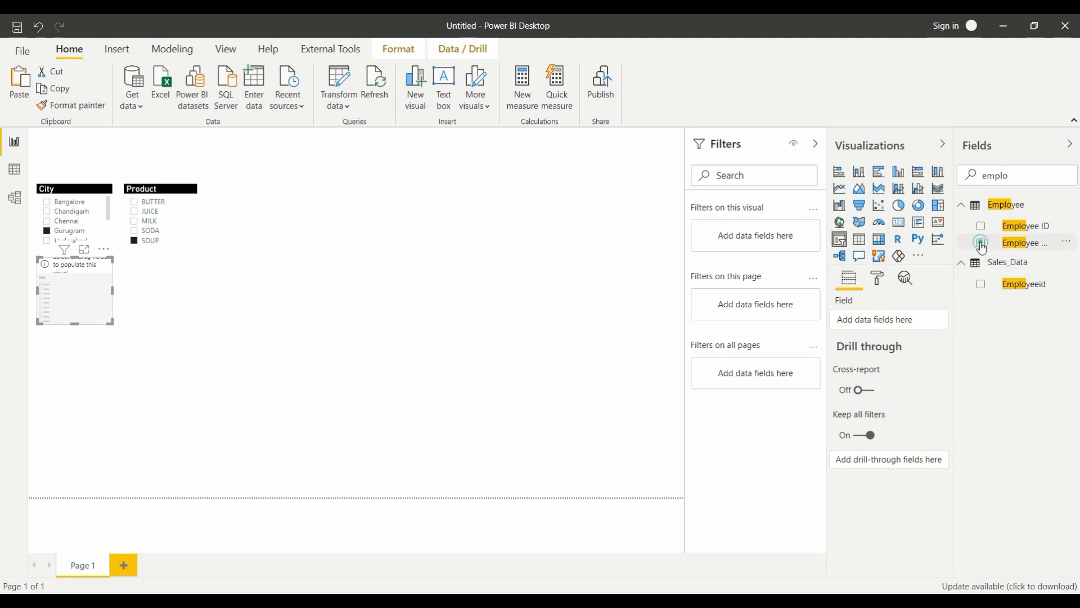
Step: Change the title text of the employee names slicer to Employee
left_click(877, 278)
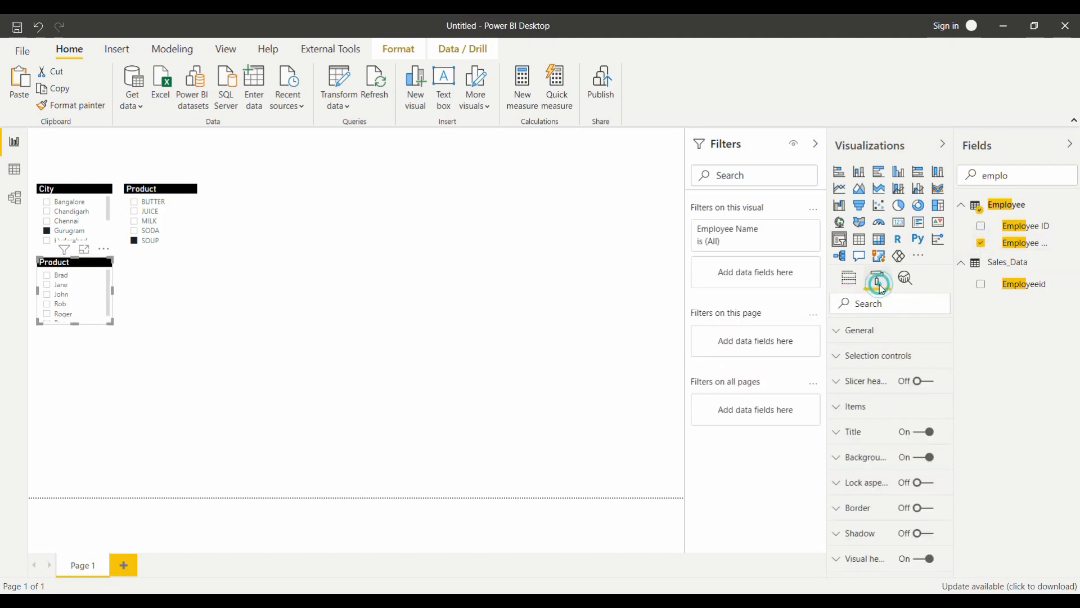
left_click(844, 432)
left_click_drag(888, 473, 812, 468)
key("BackSpace")
type("Employee")
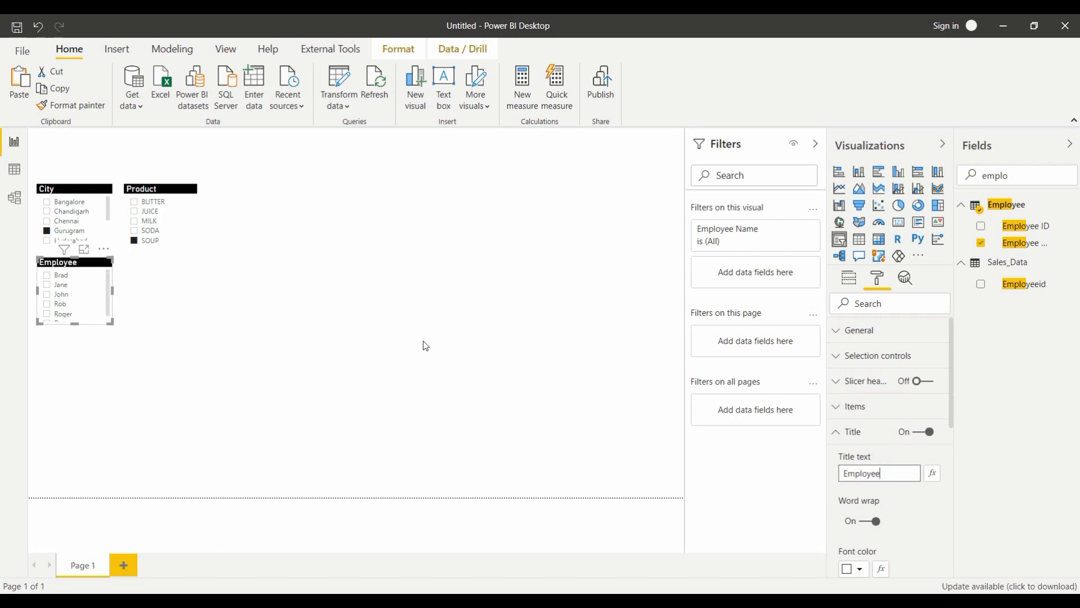
Step: Make the Employee slicer slightly taller, duplicate it and place the copy beneath the Product slicer
left_click(110, 322)
left_click_drag(110, 322, 112, 330)
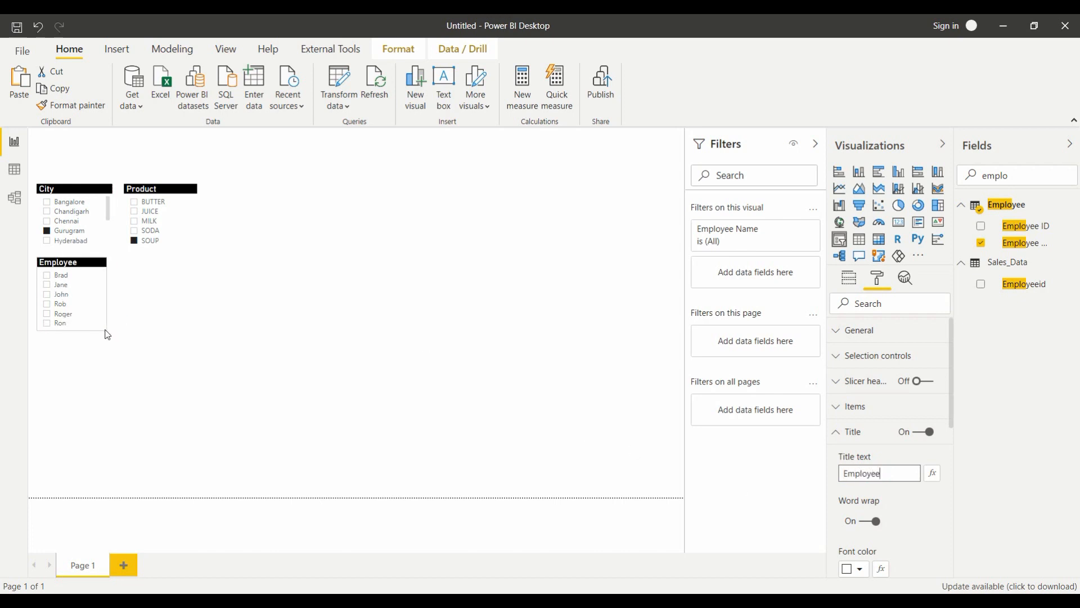
key("ctrl+c")
key("ctrl+v")
left_click_drag(101, 271, 186, 262)
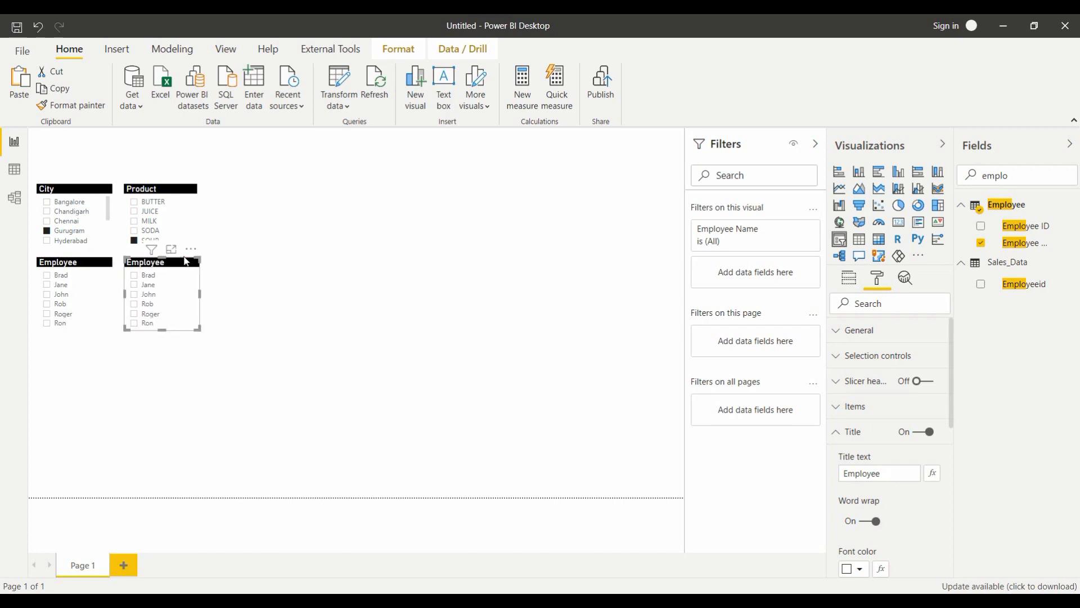
Step: Replace the copied Employee slicer's field with Year from the Month_Year date hierarchy
left_click(849, 278)
left_click(940, 321)
double_click(1027, 174)
key("BackSpace")
type("year")
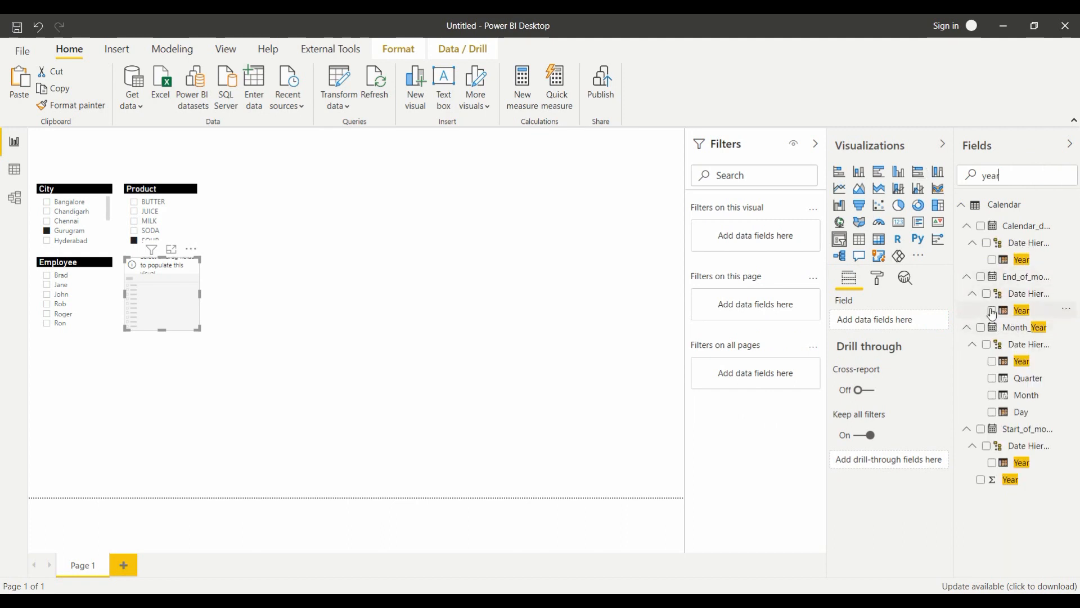
left_click(992, 363)
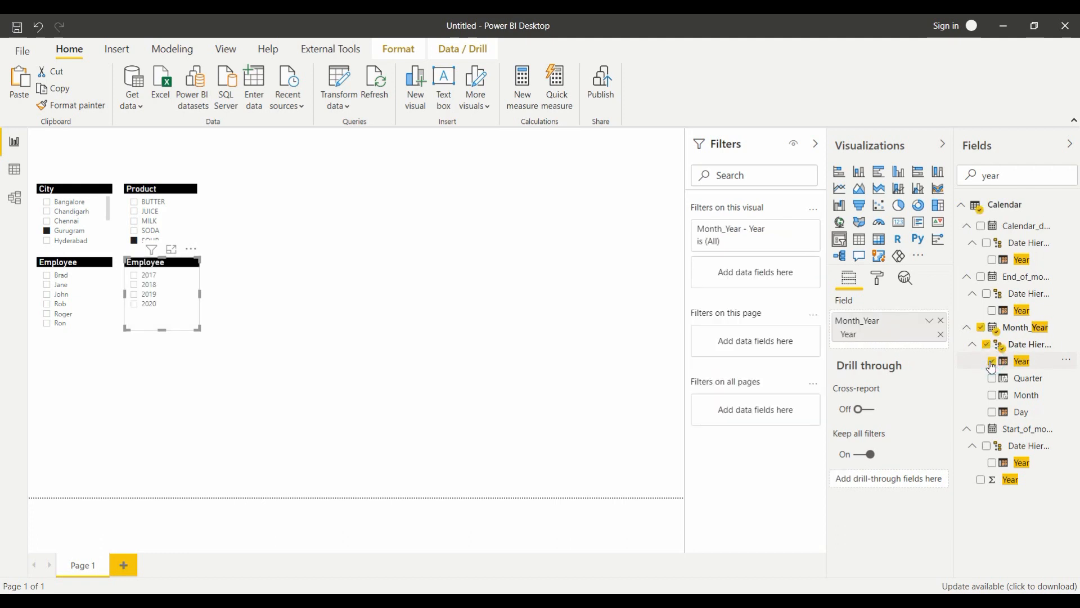
Step: Narrow the year slicer slightly, select 2018 and turn on its Single select option
left_click_drag(196, 326, 190, 331)
left_click(179, 284)
left_click(875, 285)
left_click(867, 354)
left_click(873, 401)
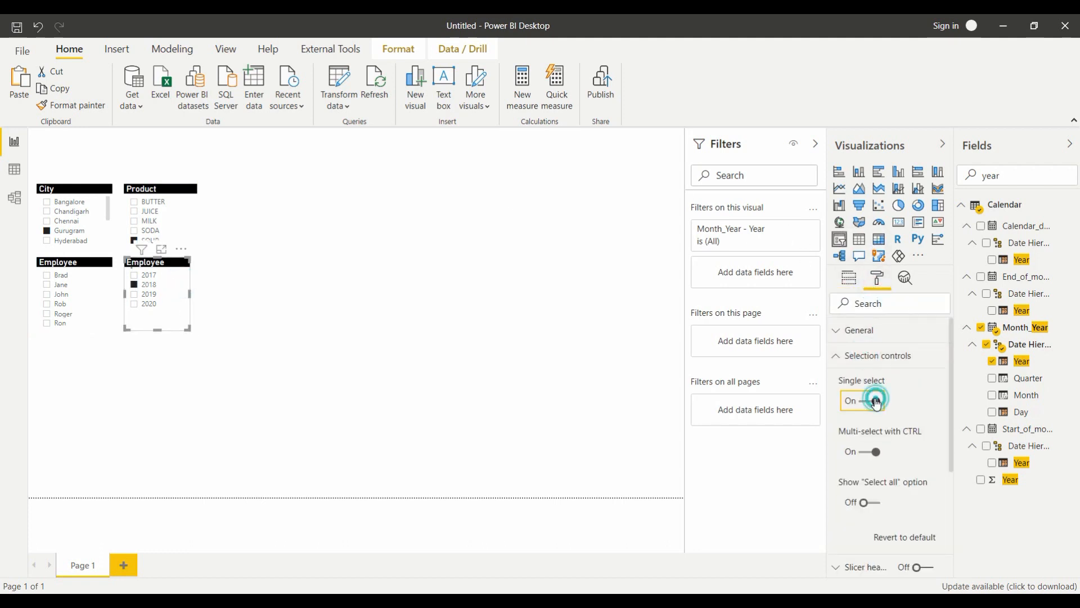
Step: Test the year slicer's single selection by choosing 2019, 2020 and 2017 in turn
left_click(151, 293)
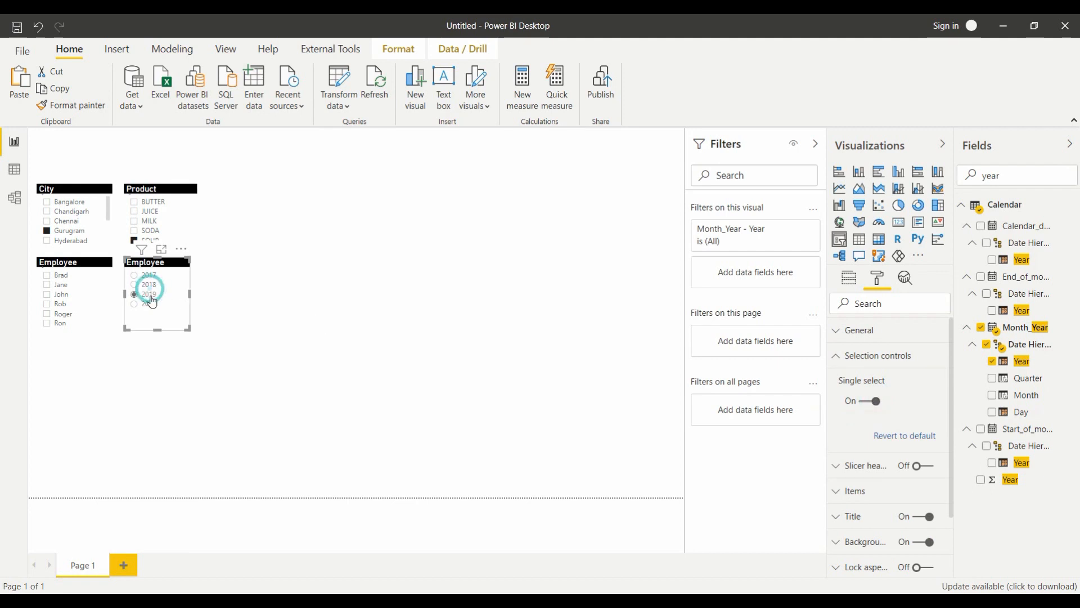
left_click(149, 304)
left_click(148, 275)
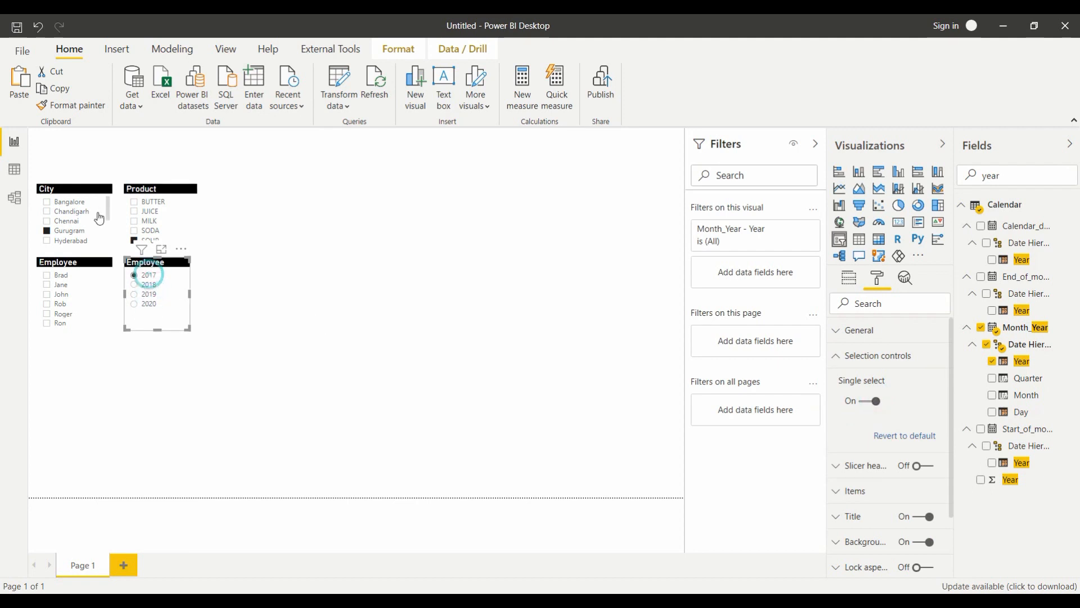
Step: Clear the Gurugram and SOUP selections in the City and Product slicers, and choose 2019 in the year slicer
left_click(47, 231)
left_click(135, 240)
left_click(176, 294)
left_click(198, 372)
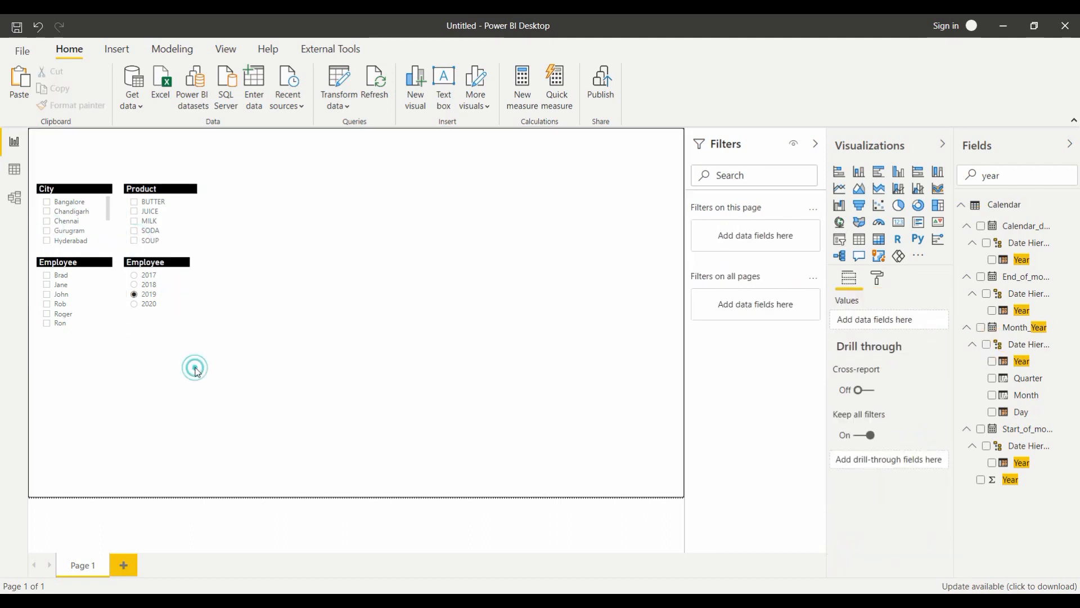
Step: Choose 2018 in the year slicer and change its title text to Year
left_click(149, 285)
left_click(877, 278)
left_click(836, 431)
double_click(887, 473)
type("Year")
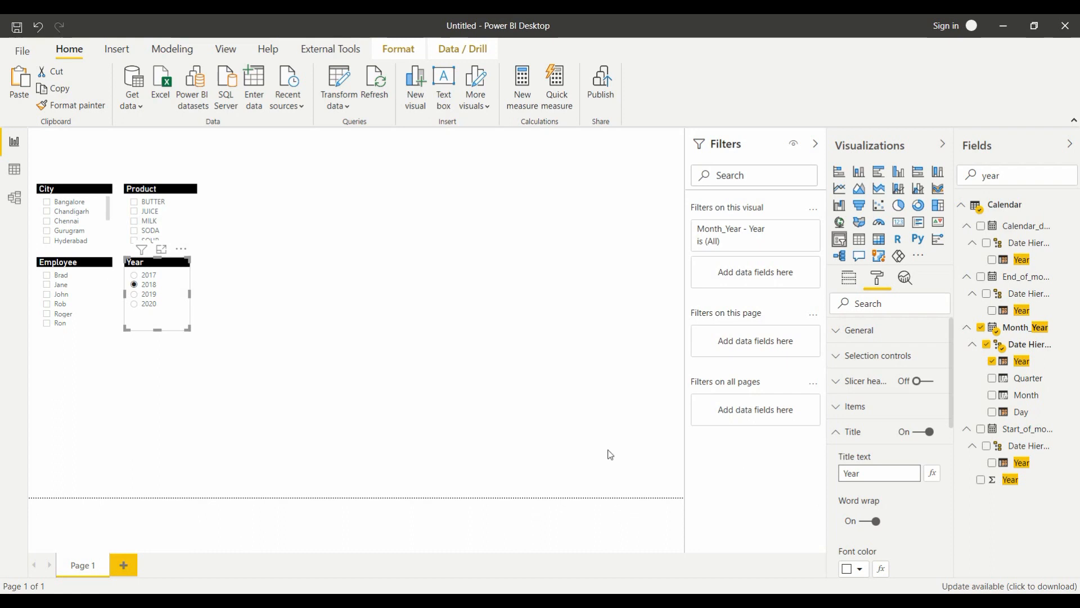
left_click(448, 377)
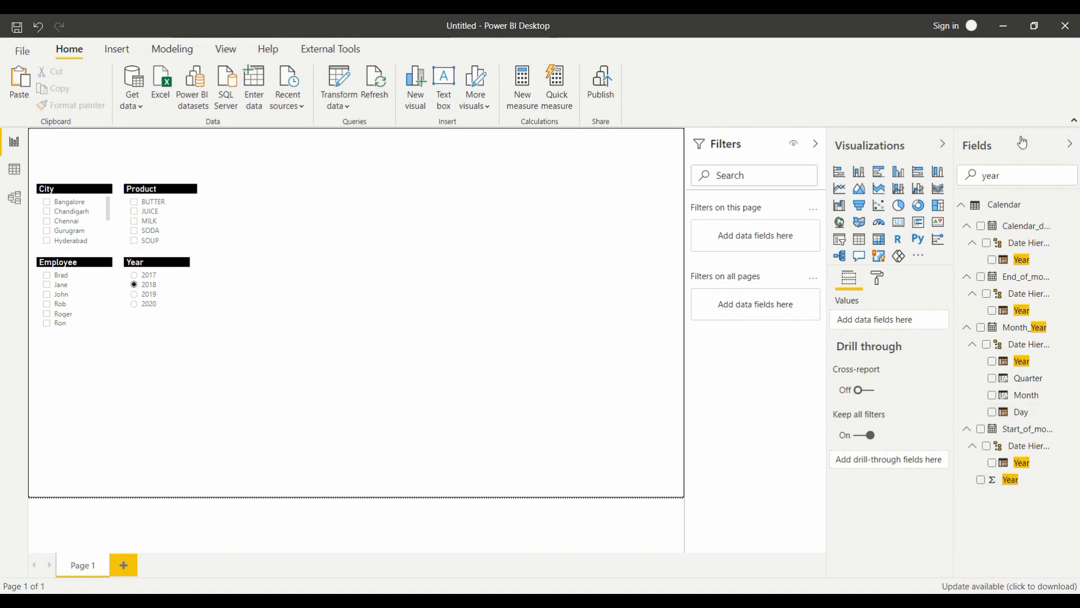
Step: Clear the year search term from the field list
left_click(1011, 172)
left_click_drag(1011, 172, 935, 181)
key("BackSpace")
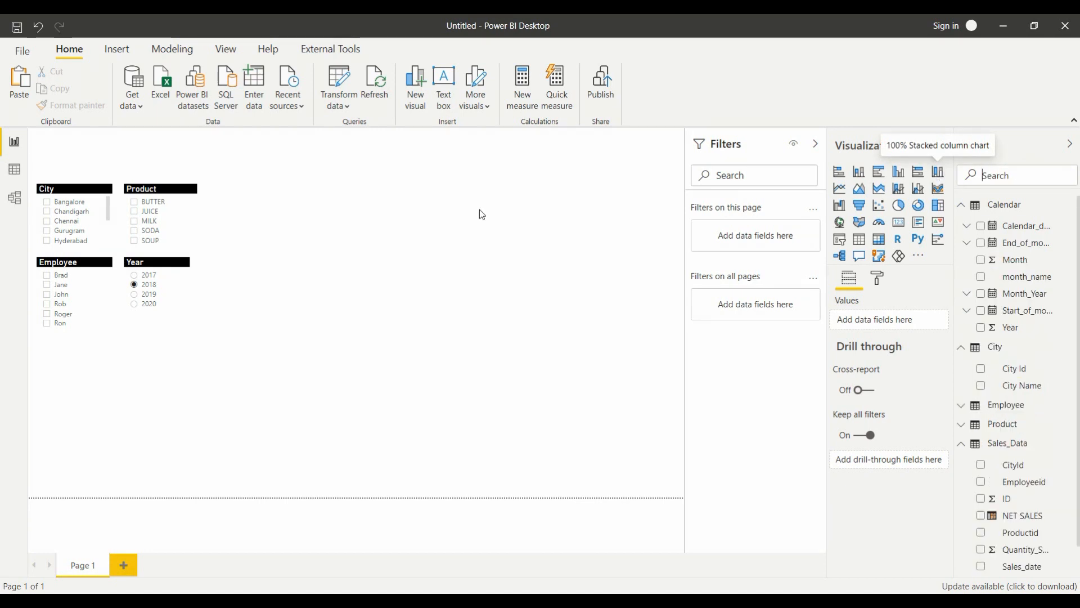
Step: Add a card visual, place it beside the Product slicer, and resize it wider and shorter
left_click(238, 198)
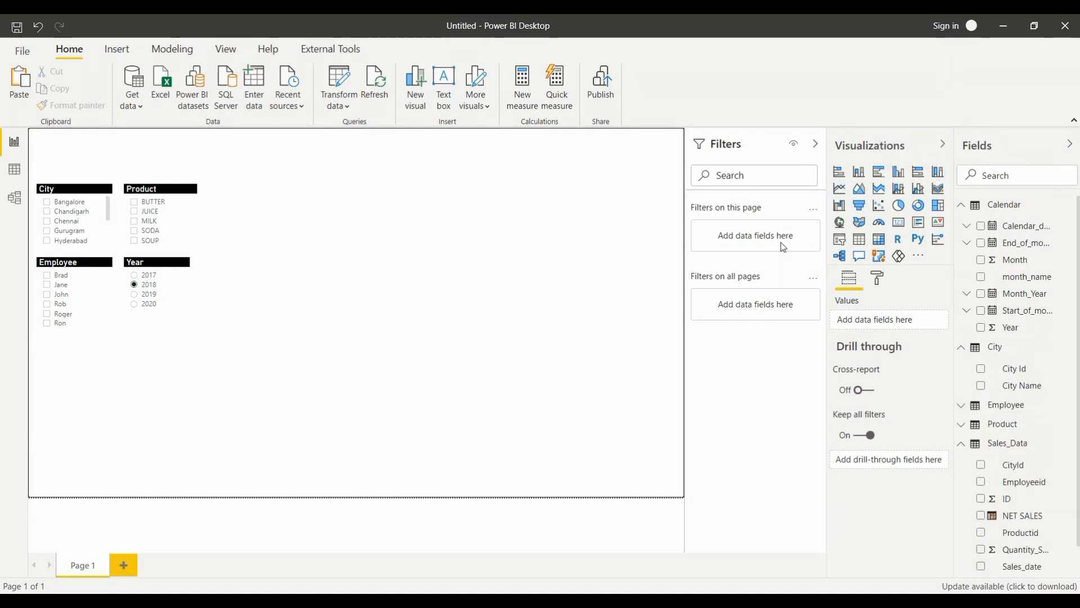
left_click(899, 223)
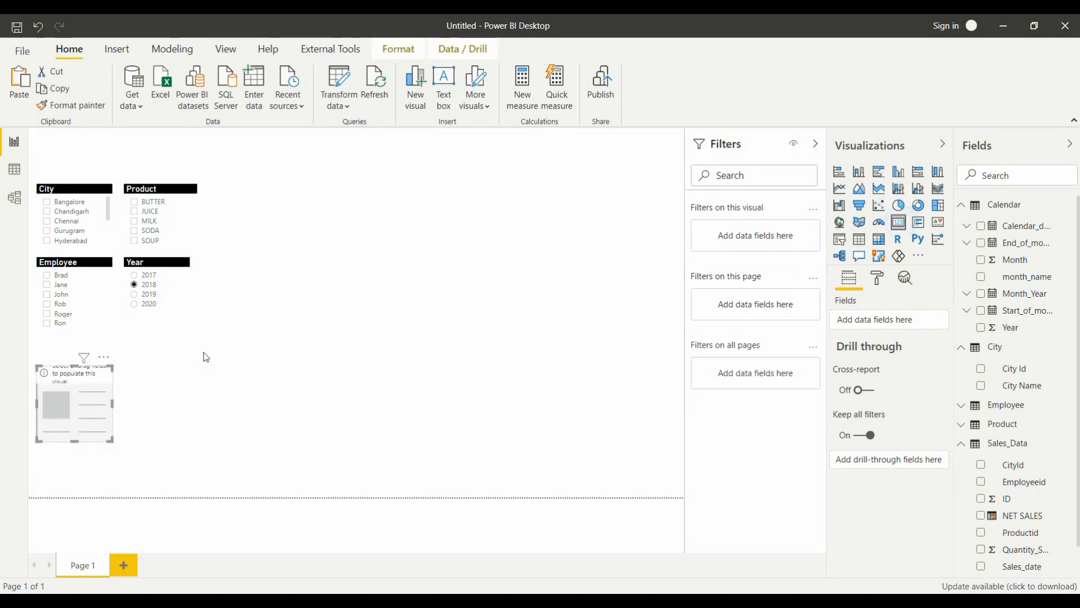
left_click_drag(82, 399, 269, 202)
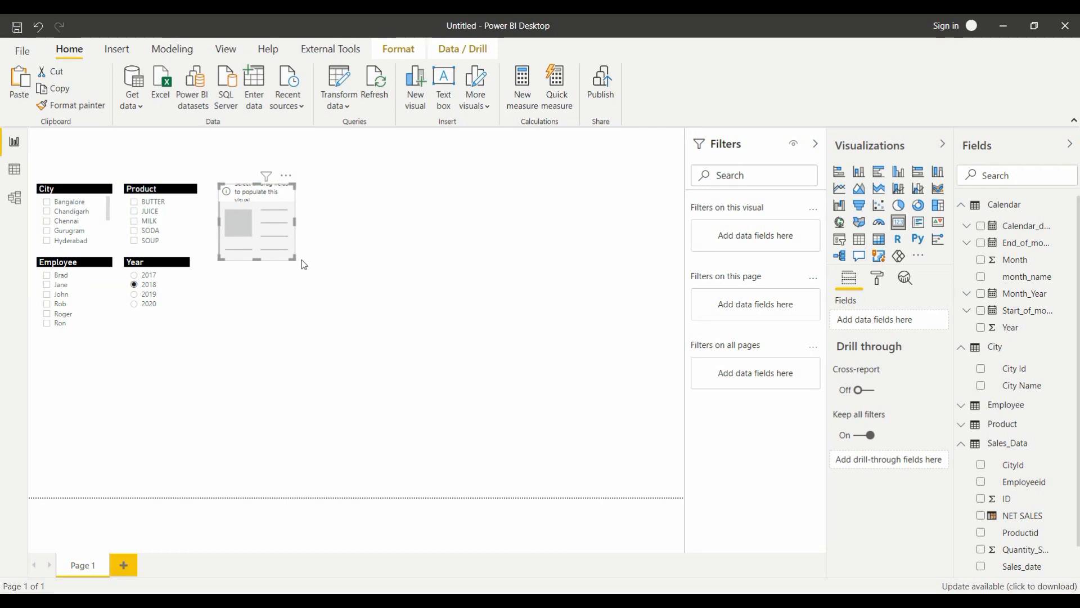
left_click_drag(292, 258, 313, 232)
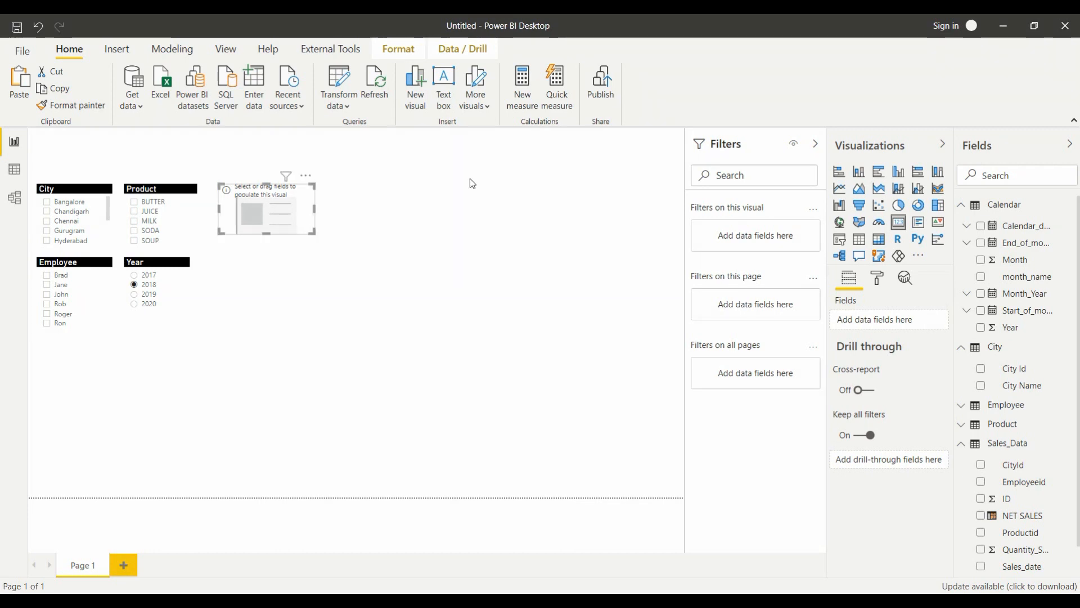
Step: Search the fields for "sales" and add the TOTAL SALES measure to the new card
left_click(1026, 174)
type("sales")
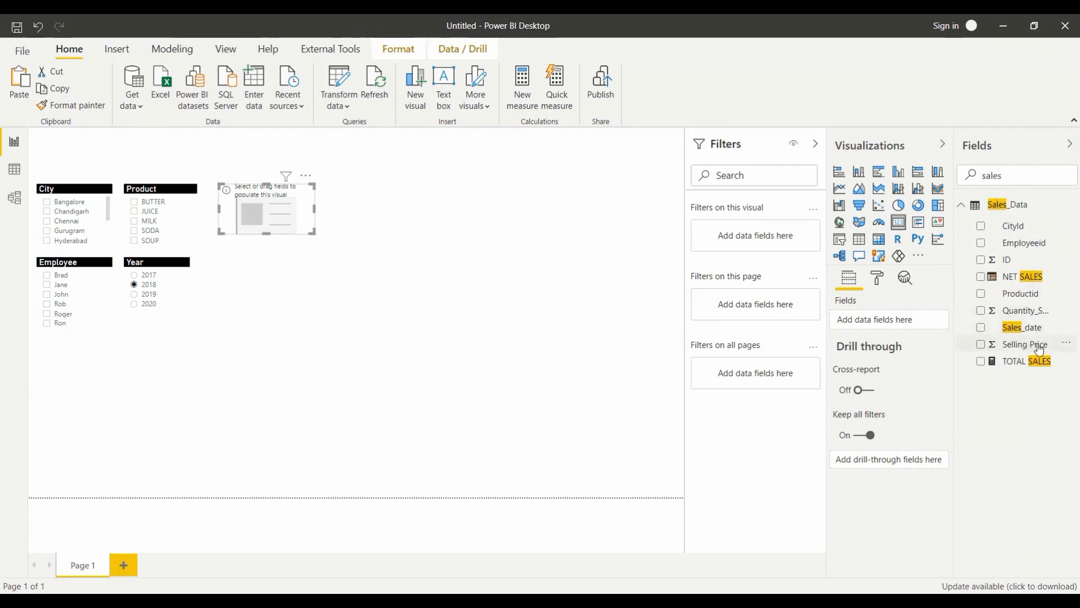
left_click(981, 363)
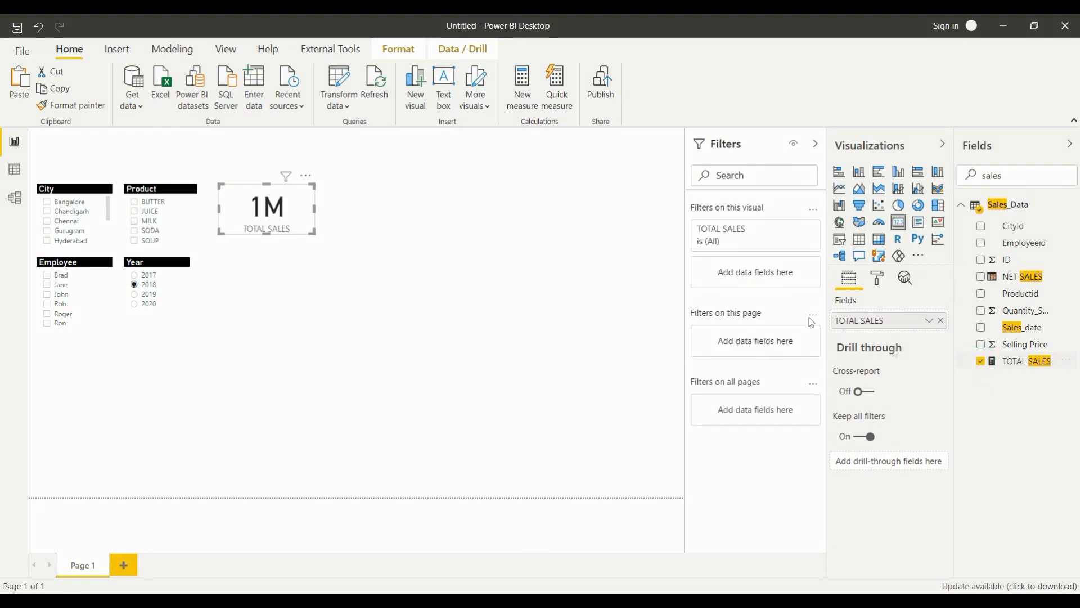
Step: Turn off the card's category label and turn on its title with the text CY Sales
left_click(878, 280)
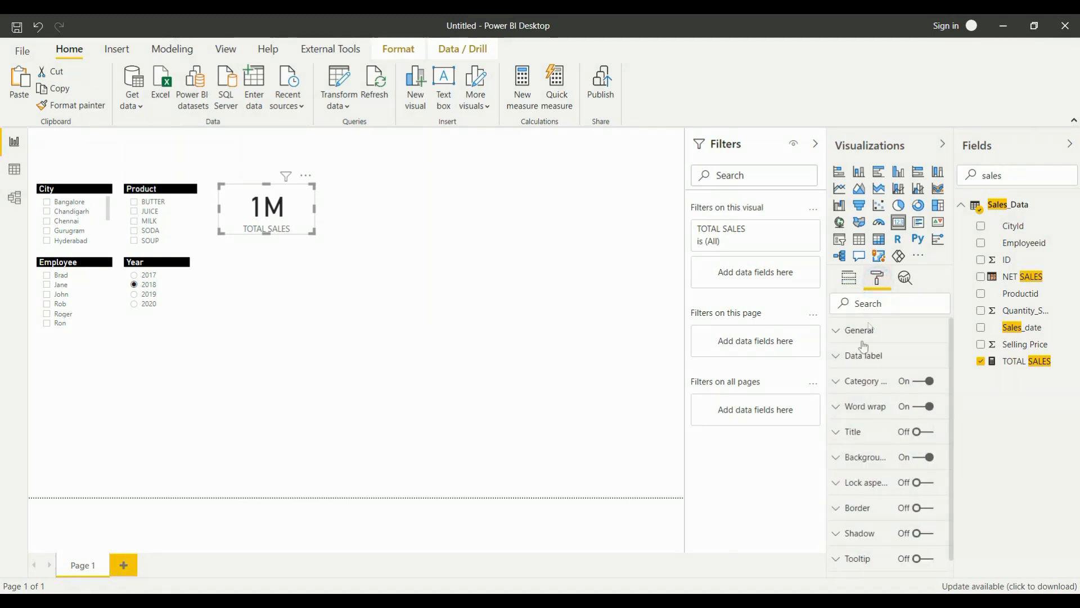
left_click(915, 383)
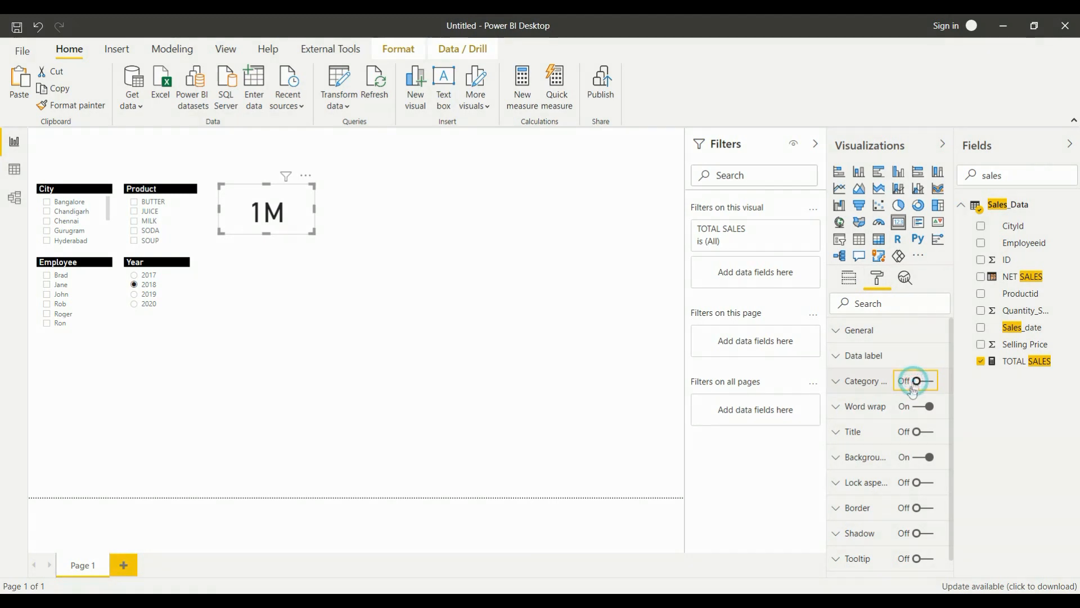
left_click(928, 433)
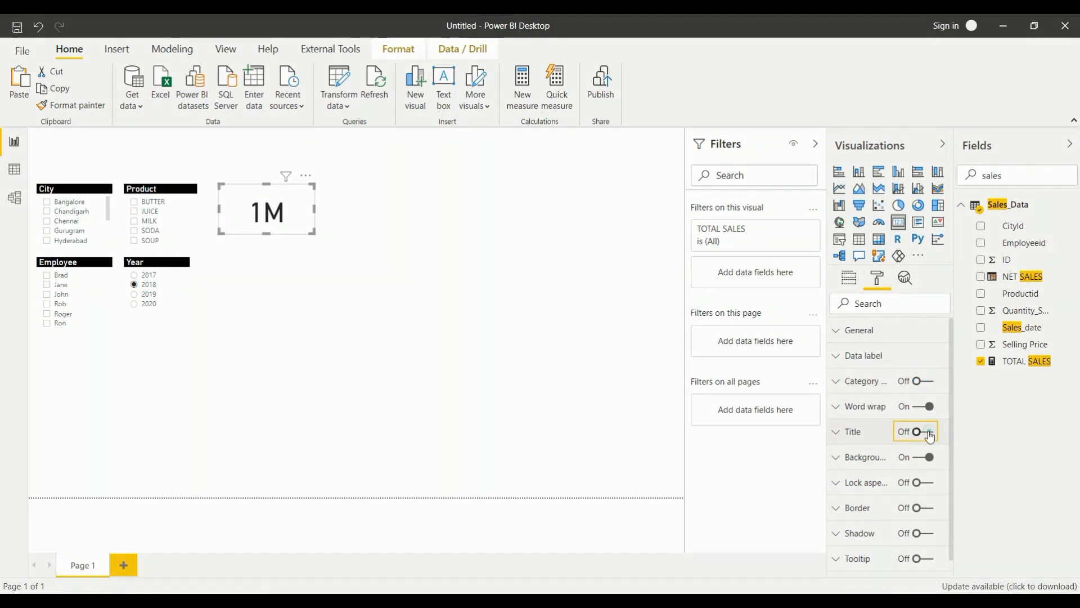
left_click(854, 432)
left_click(859, 472)
type("Sales")
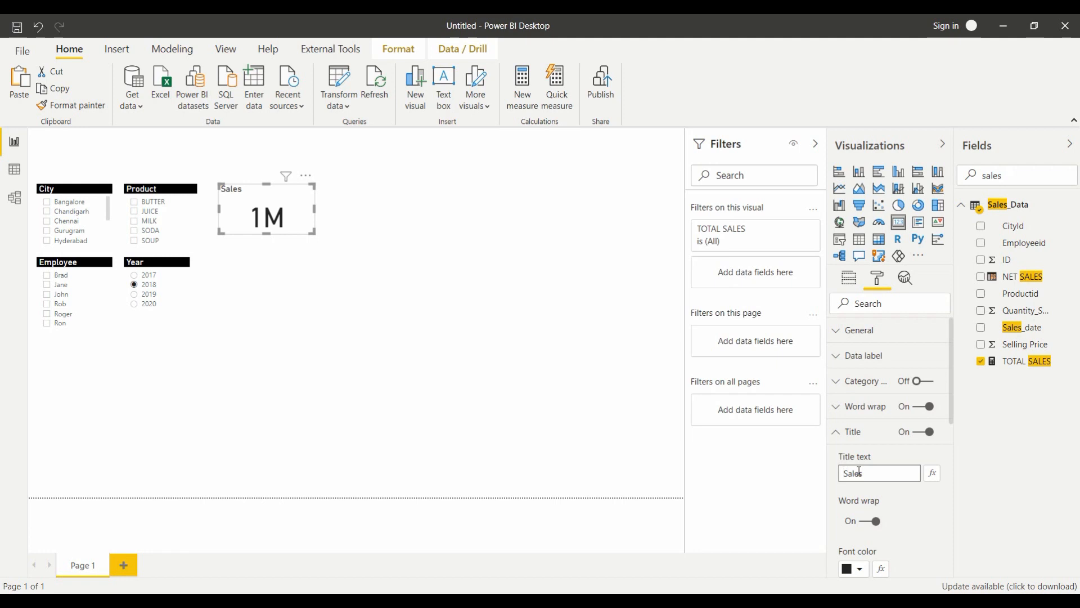
type("CY")
Step: Format the card's title with white font on a black background, centered, at 16 pt text size
left_click(951, 404)
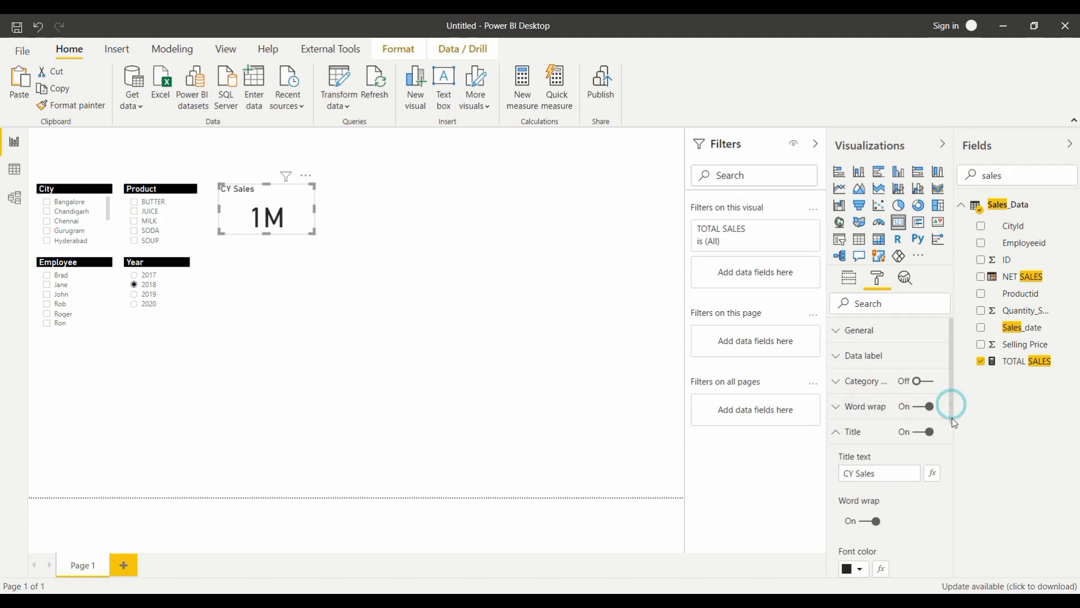
left_click_drag(952, 406, 950, 464)
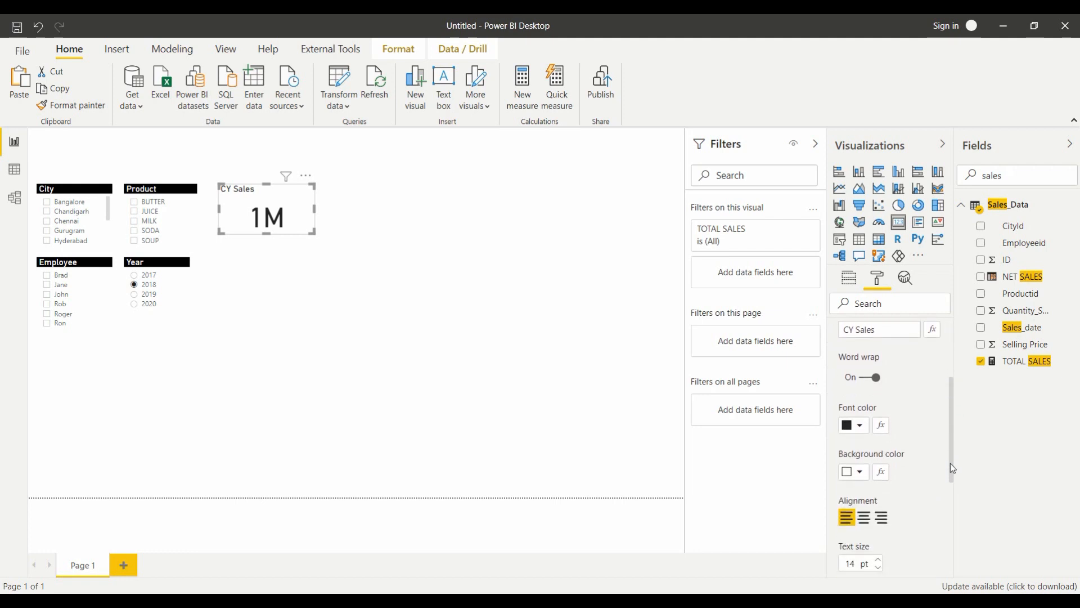
left_click(859, 428)
left_click(860, 373)
left_click(859, 471)
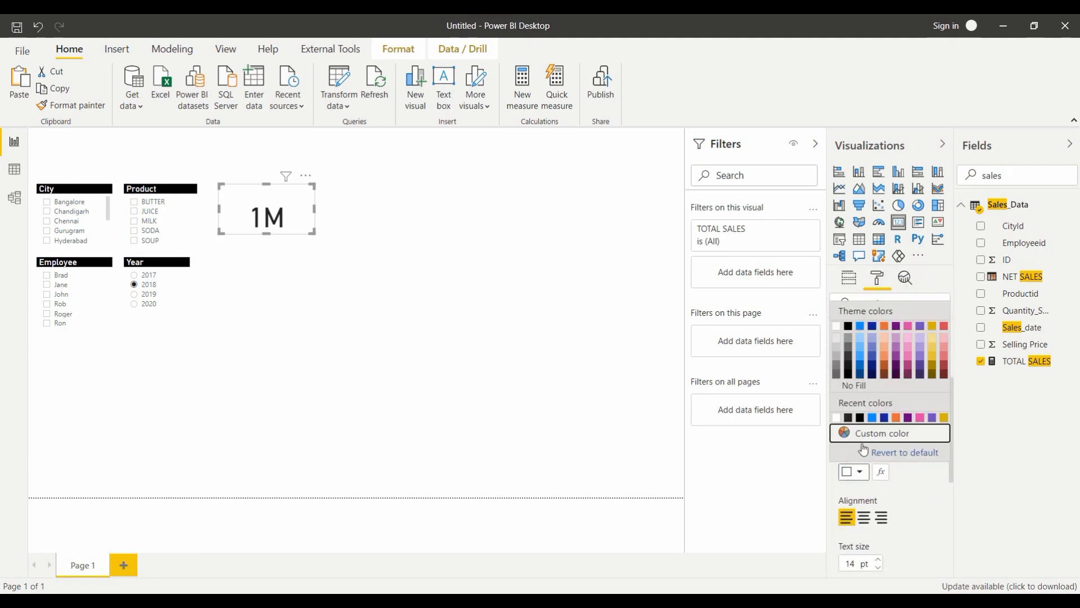
left_click(859, 419)
left_click(864, 517)
left_click(878, 559)
left_click(878, 560)
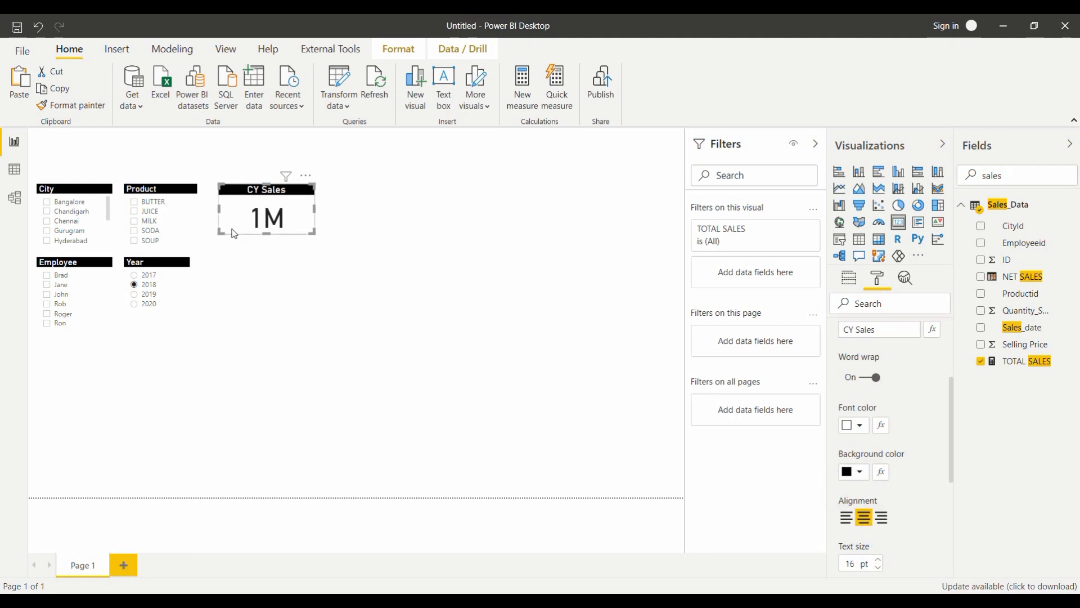
Step: Enlarge the CY Sales card slightly by extending its left edge toward the Product slicer and increasing its height
left_click_drag(221, 231, 213, 233)
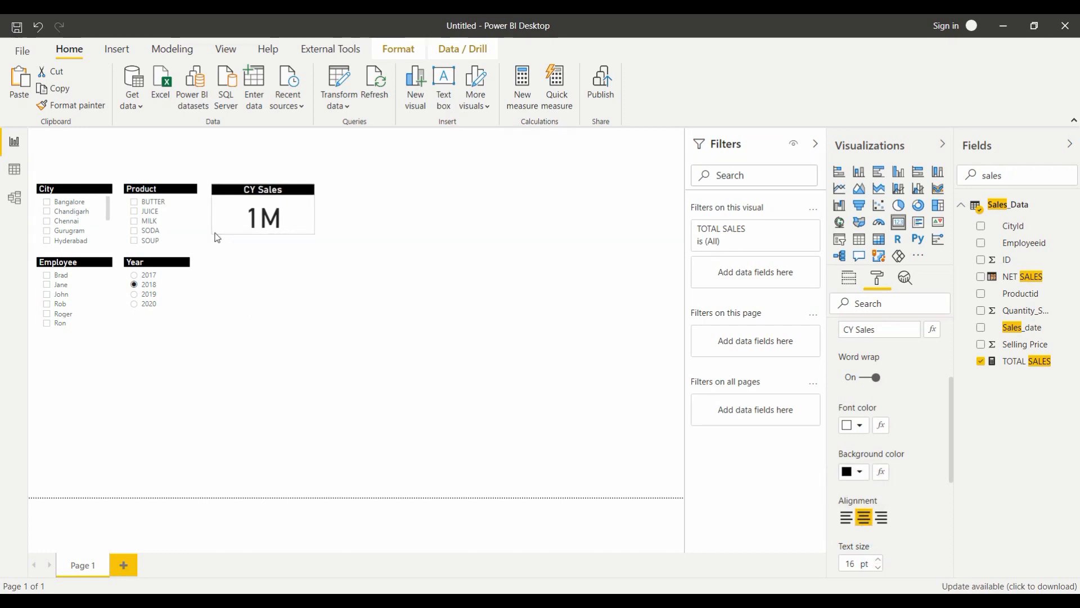
left_click(276, 272)
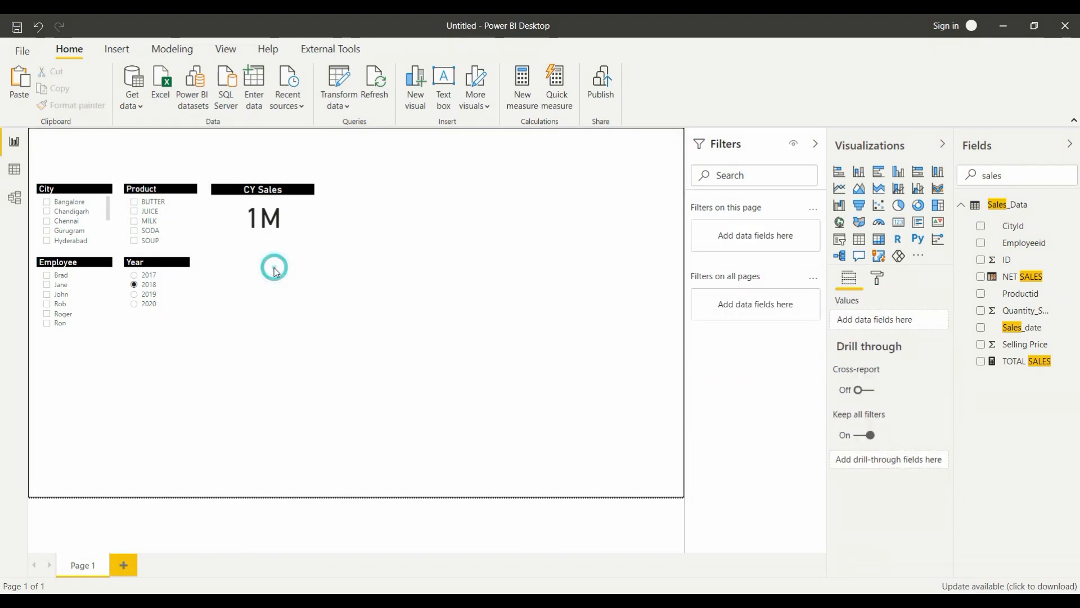
left_click(297, 223)
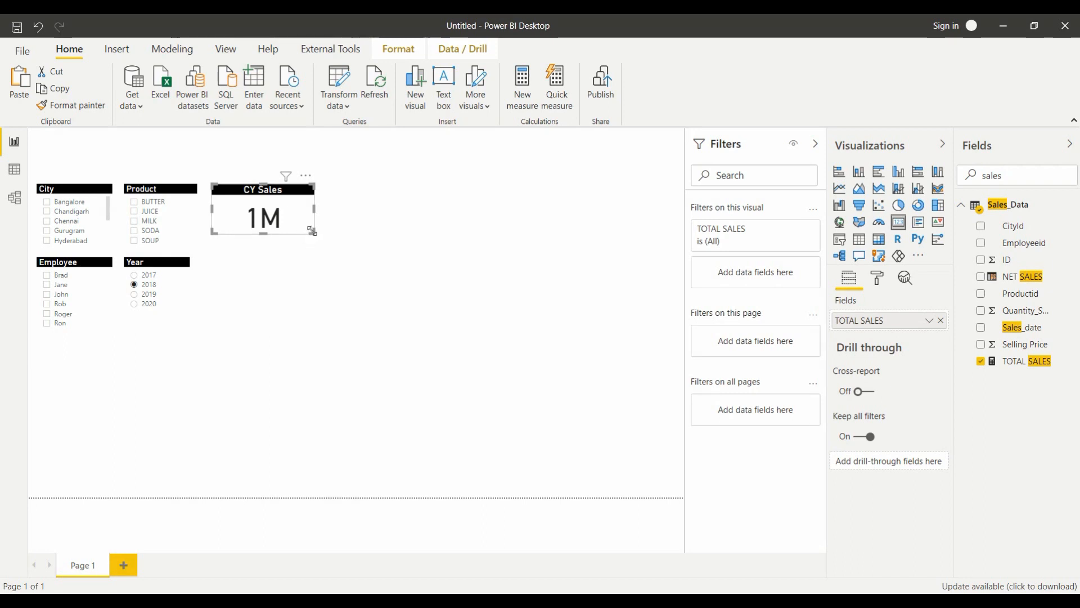
left_click_drag(311, 231, 313, 237)
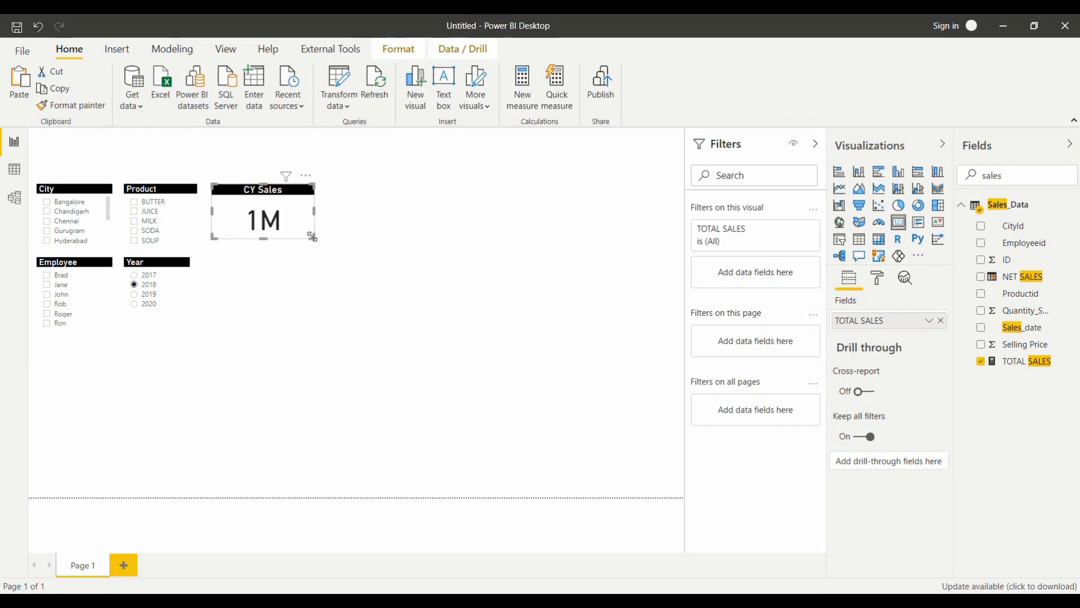
left_click(293, 212)
Step: Create a measure named Sales_Previous_Year in the Sales_Data table, starting its formula with CALCULATE([TOTAL SALES],
left_click(1030, 209)
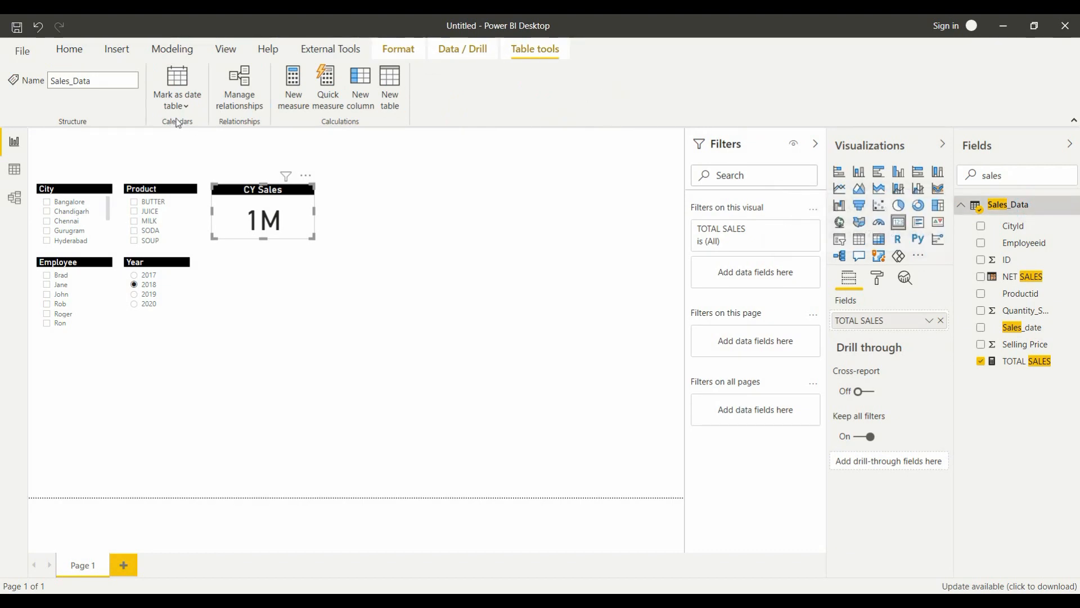
left_click(293, 109)
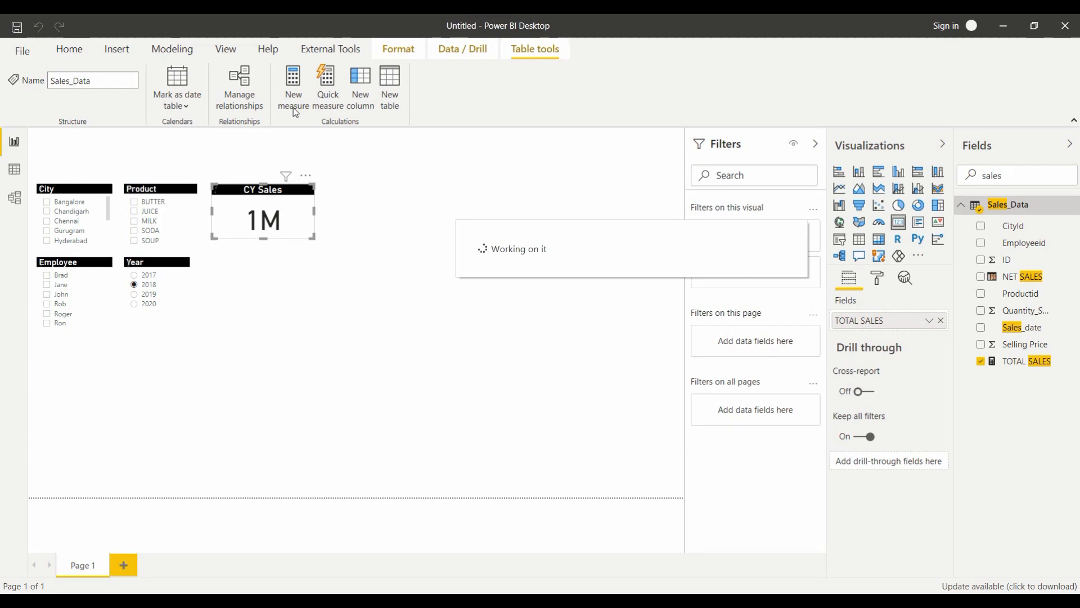
key("BackSpace")
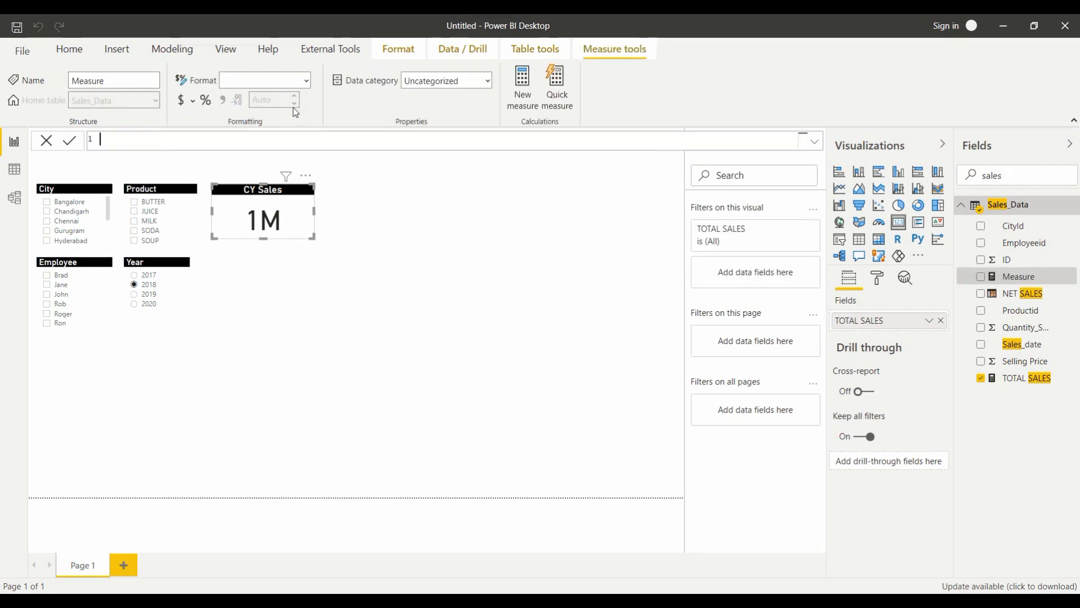
type("Sales_Previous_Year = cal")
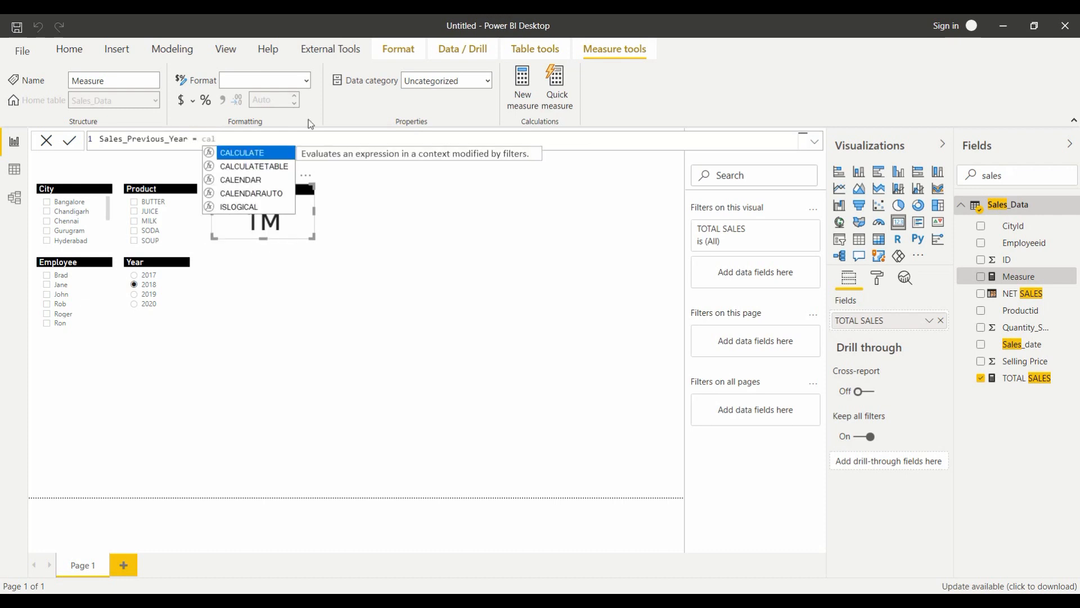
left_click(251, 153)
type("t")
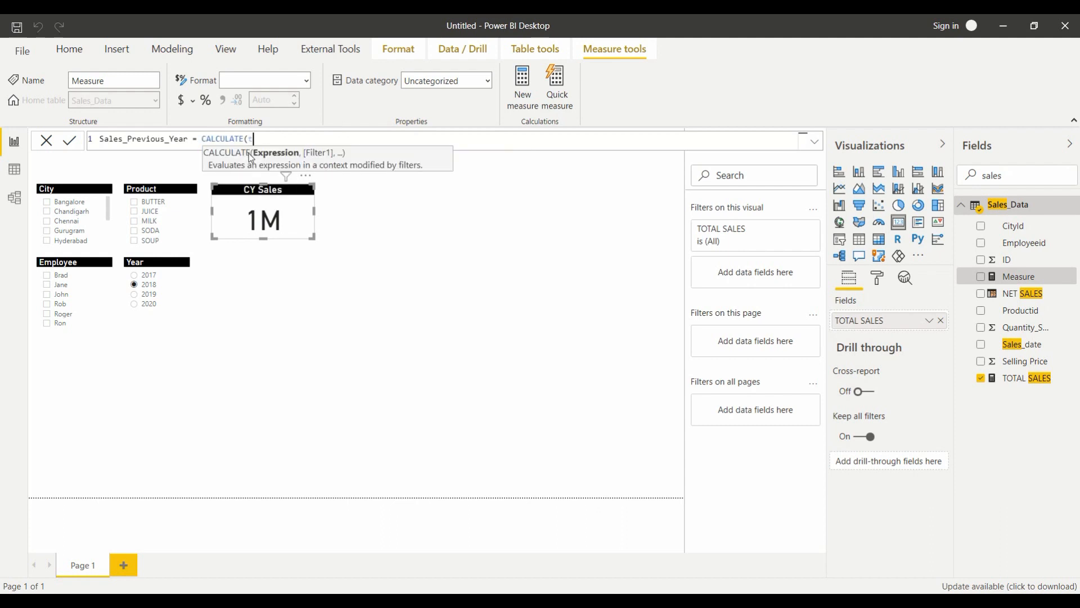
type("otal")
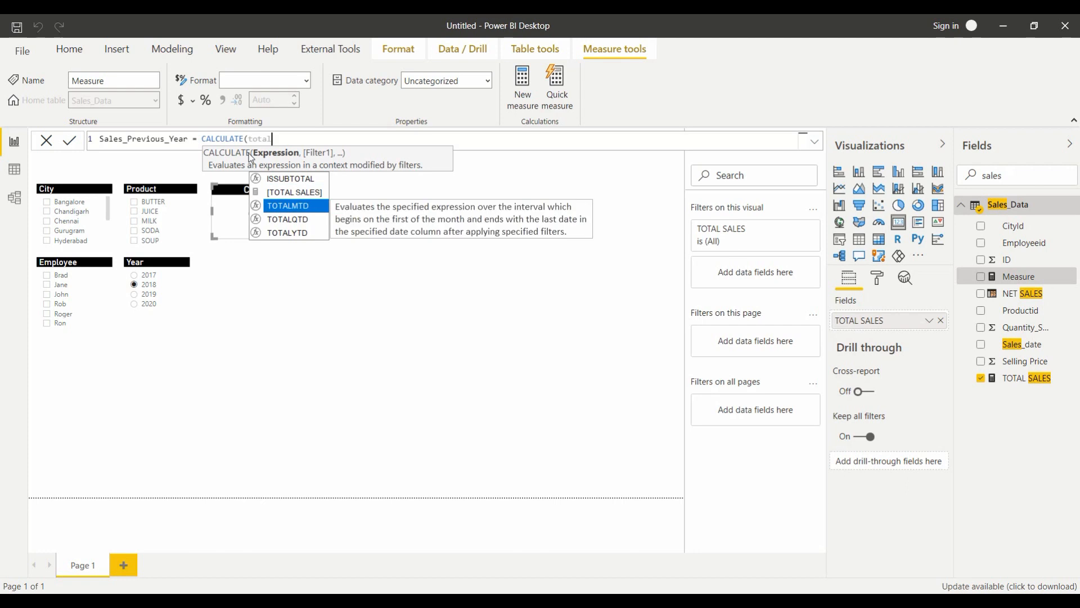
key("Tab")
type(",")
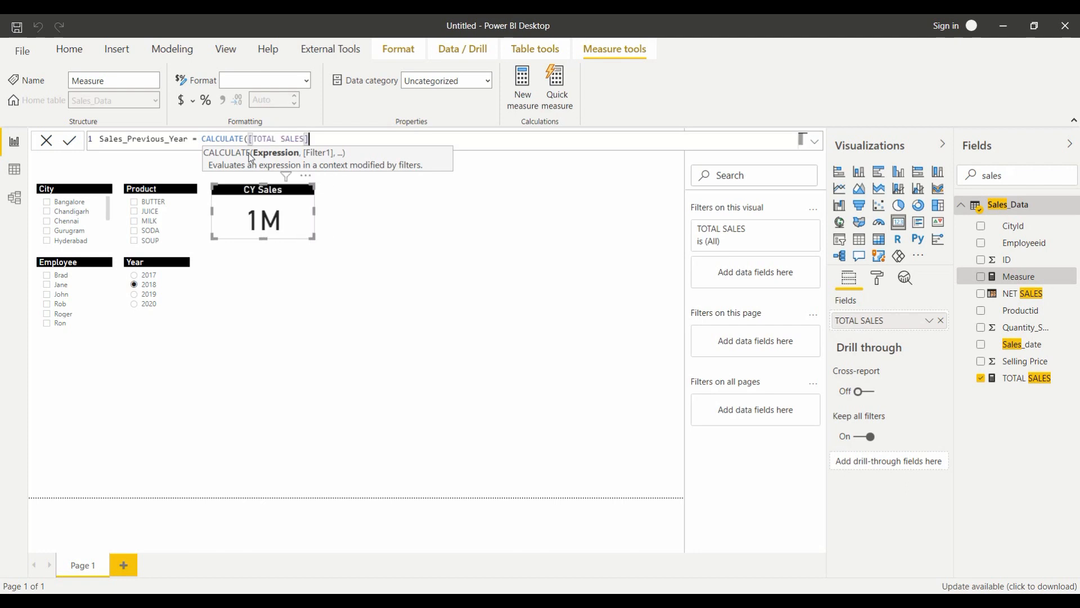
Step: Complete the measure's filter argument with SAMEPERIODLASTYEAR('Calendar'[Calendar_date])) and commit the formula
type("same")
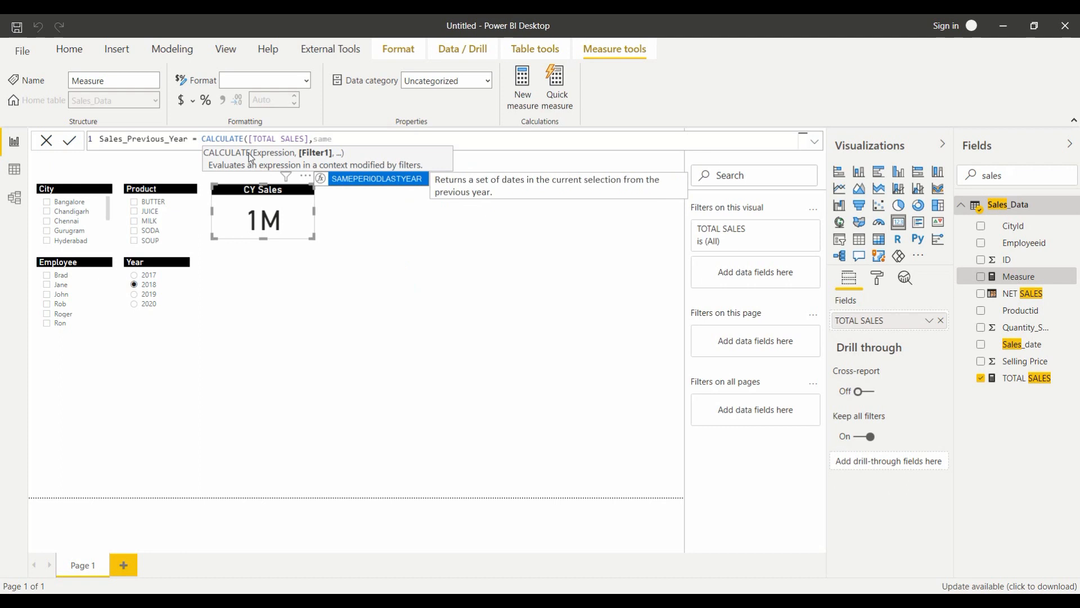
key("Tab")
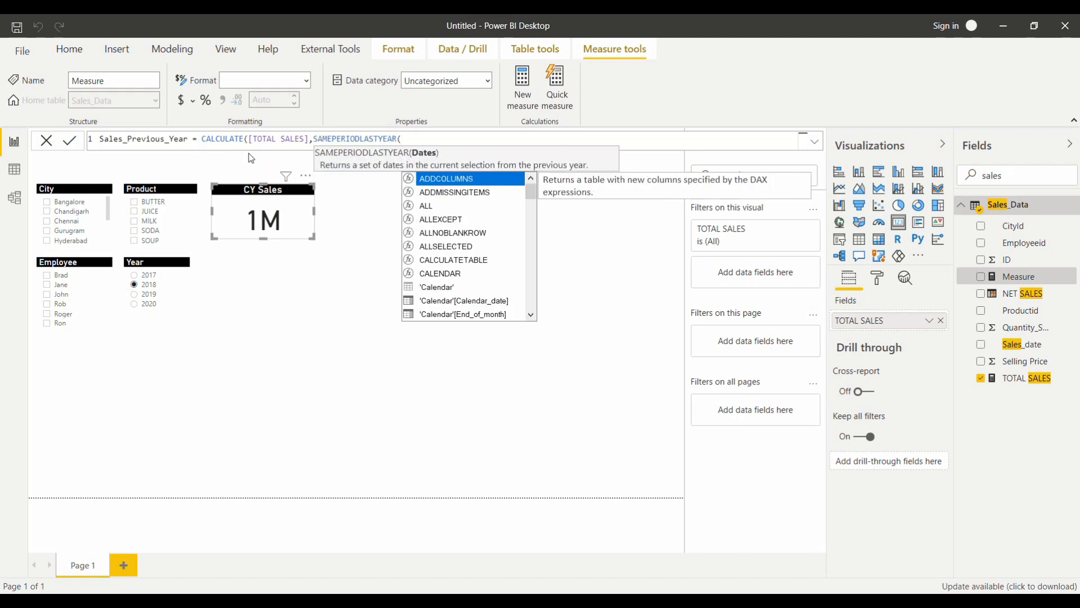
type("cal")
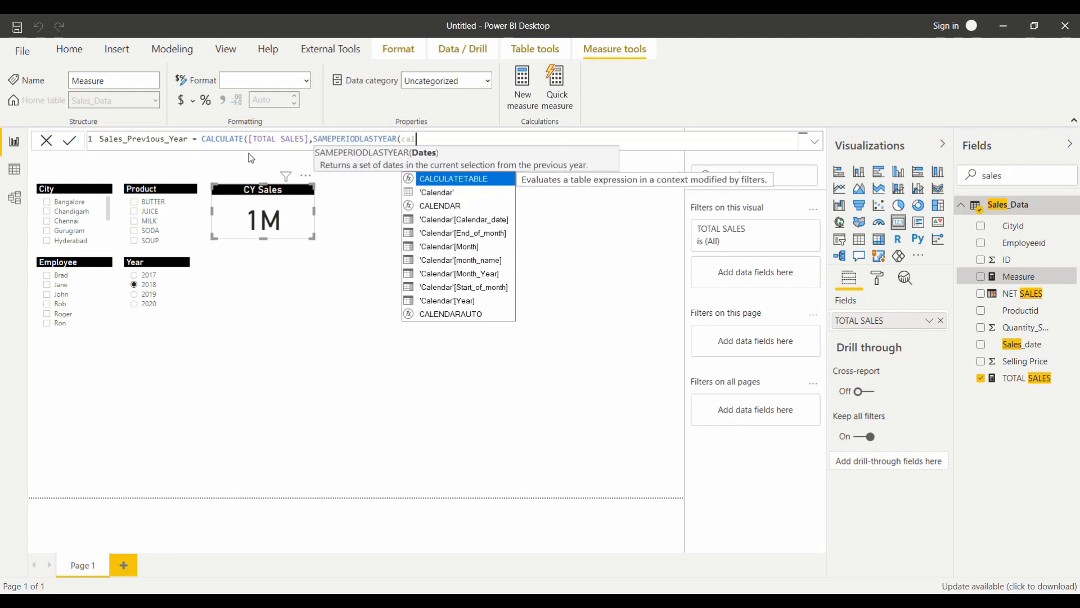
key("Down")
key("Down")
key("Down")
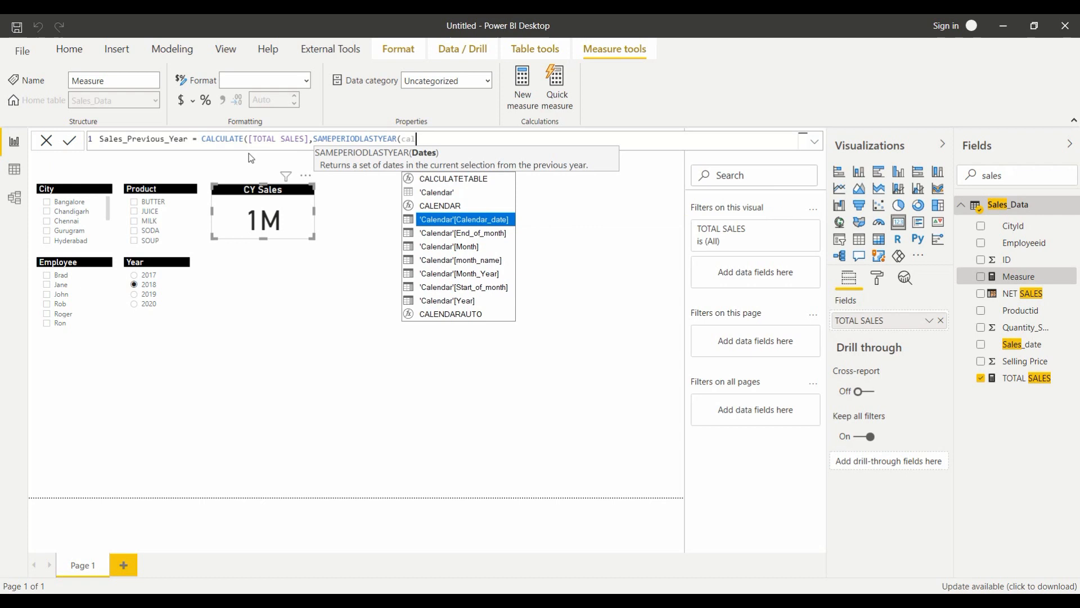
key("Tab")
type("))")
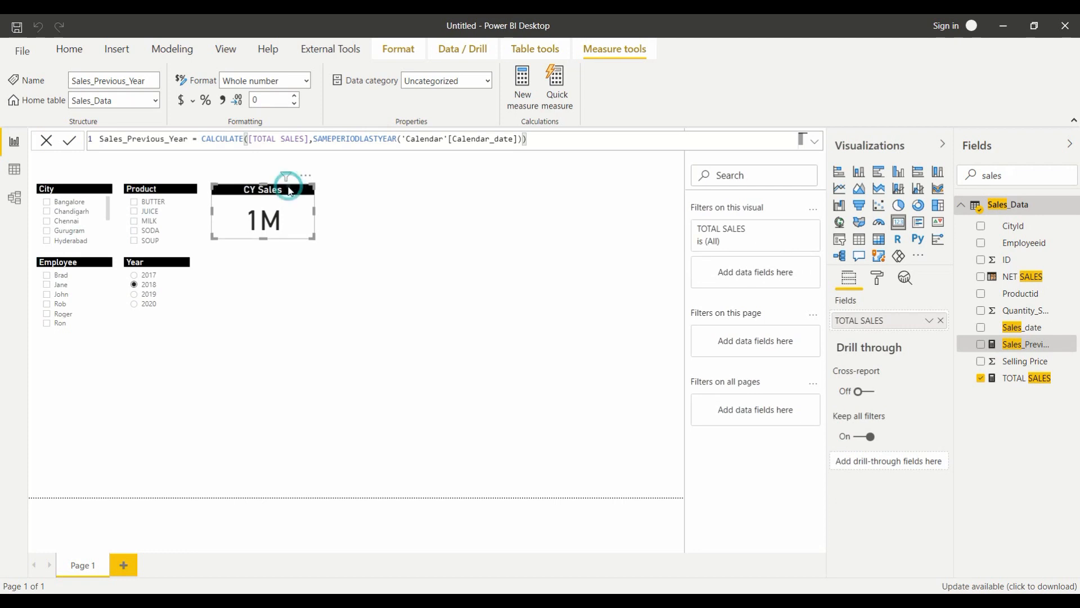
Step: Duplicate the CY Sales card, place the copy directly below it, and replace its TOTAL SALES field with Sales_Previous_Year
key("ctrl+v")
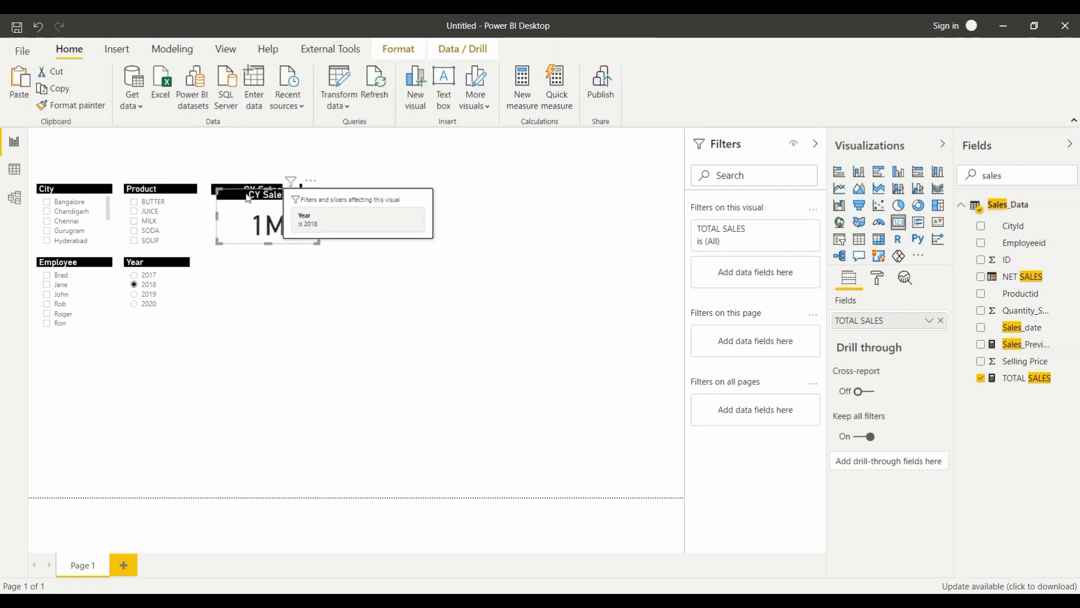
left_click_drag(247, 197, 245, 264)
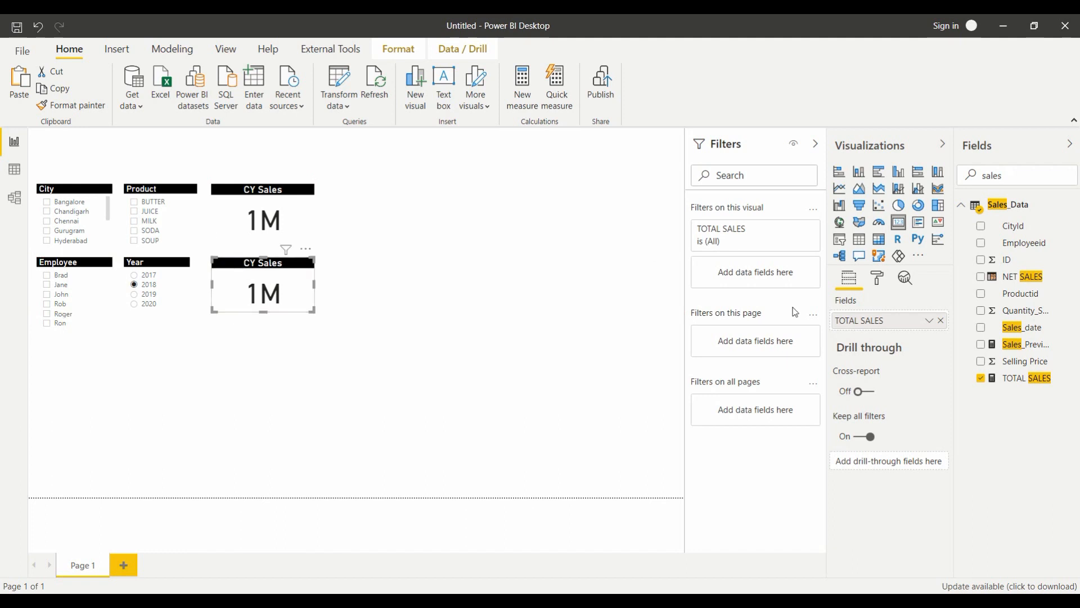
left_click(941, 320)
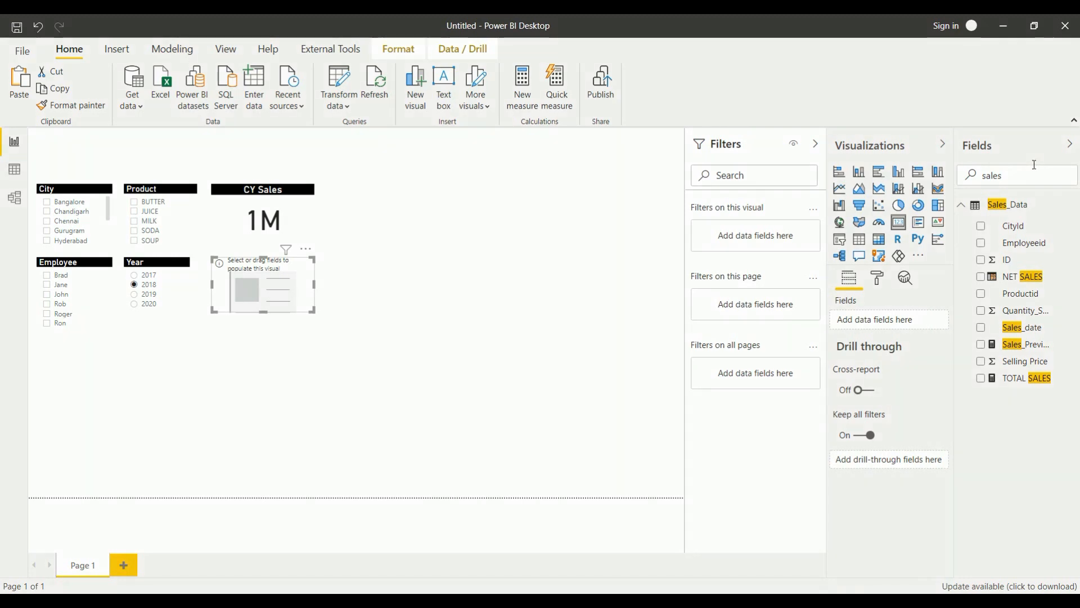
left_click(981, 346)
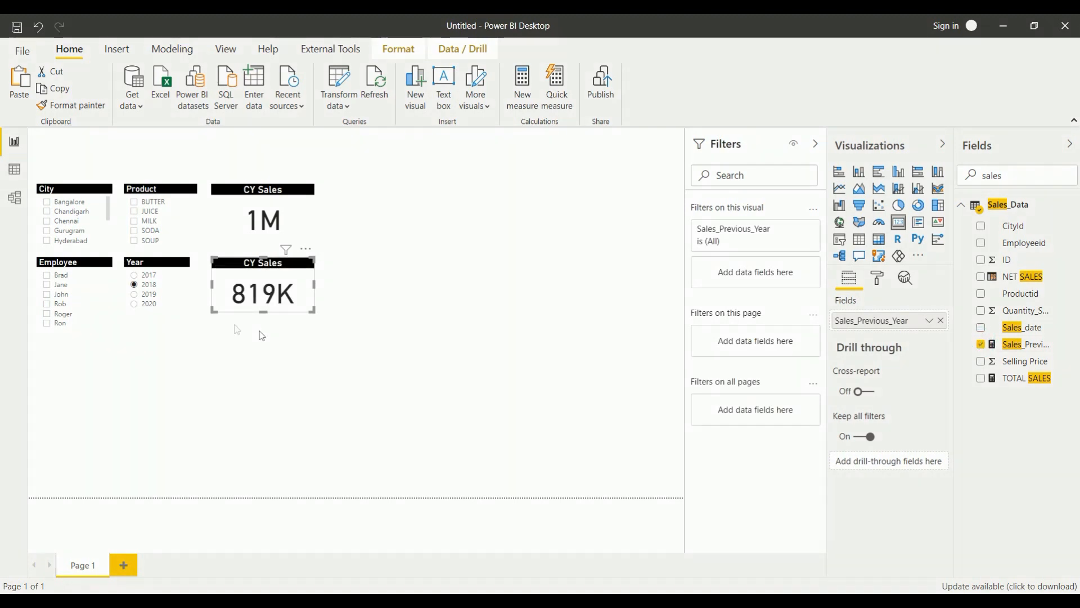
Step: Choose 2019 in the Year slicer to check the two sales cards
left_click(149, 297)
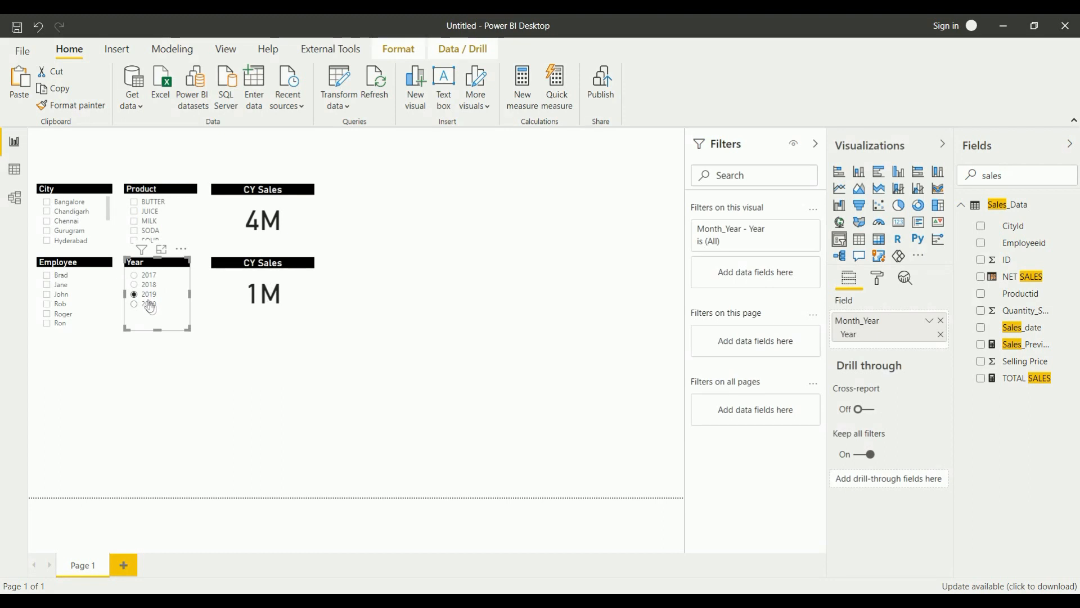
Step: Reselect 2019 in the Year slicer and change the lower sales card's title to PY Sales
left_click(149, 304)
left_click(150, 296)
left_click(303, 298)
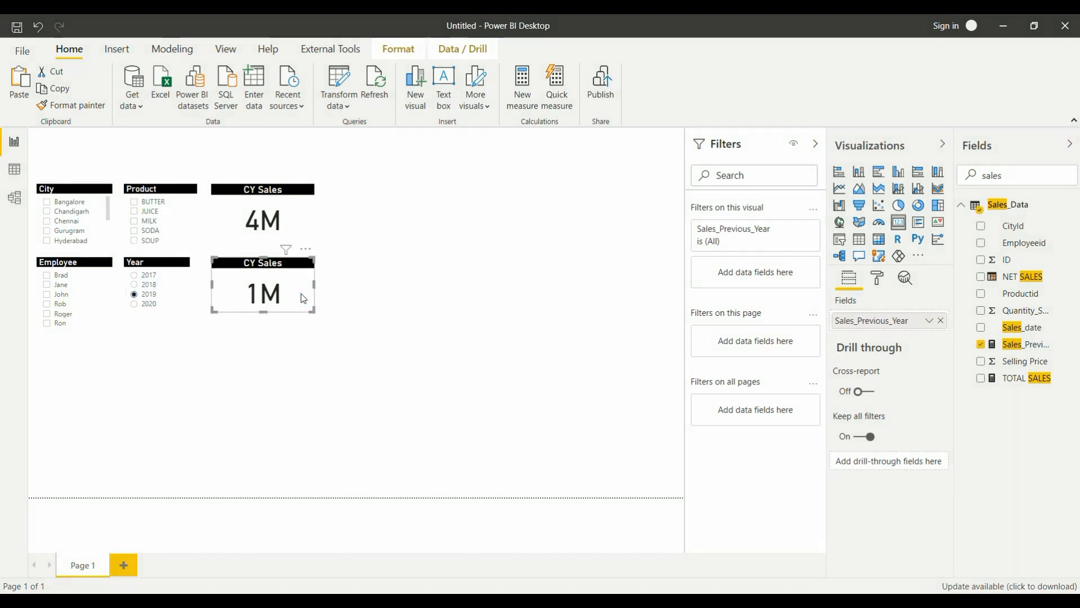
left_click(880, 283)
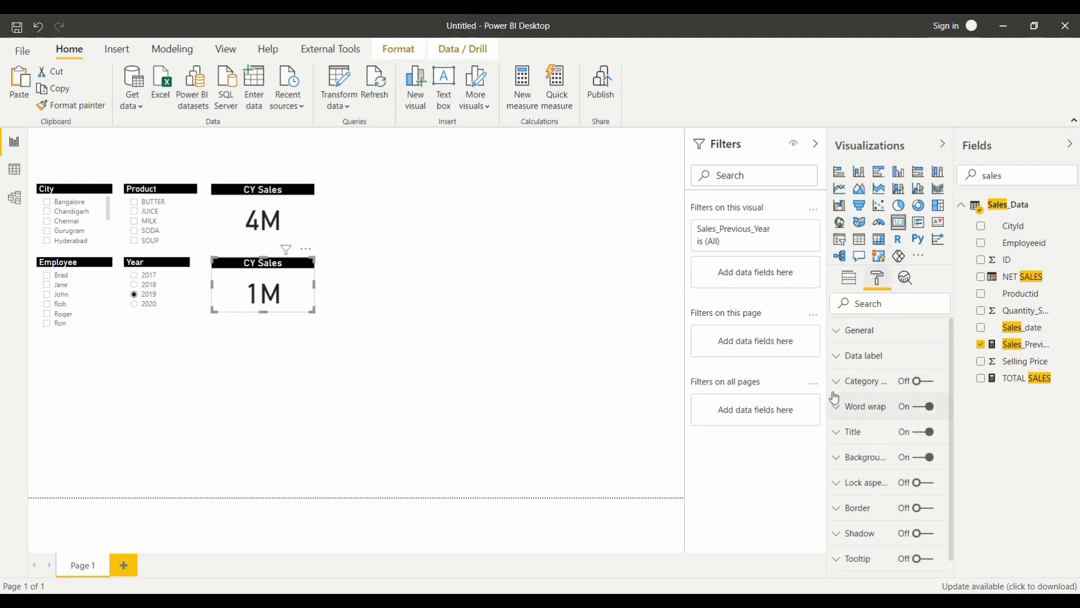
left_click(848, 433)
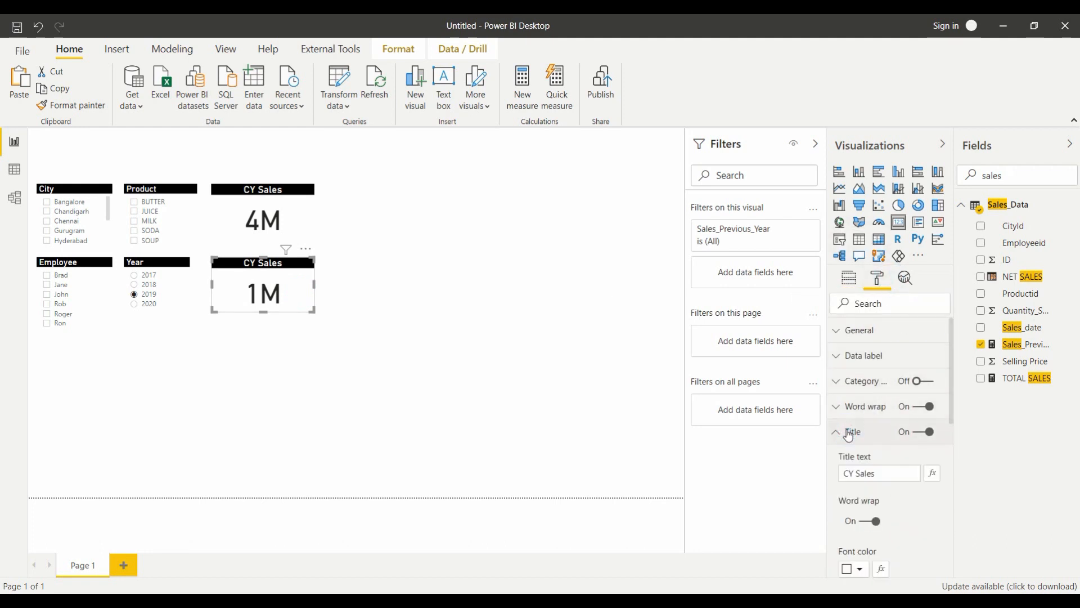
left_click(847, 473)
key("BackSpace")
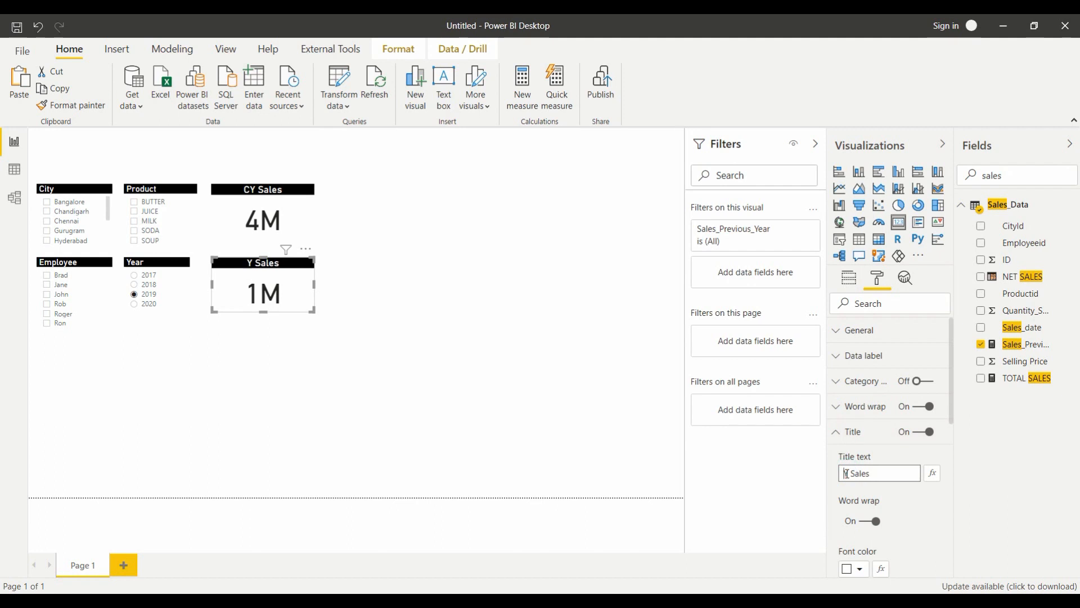
type("P")
left_click(557, 419)
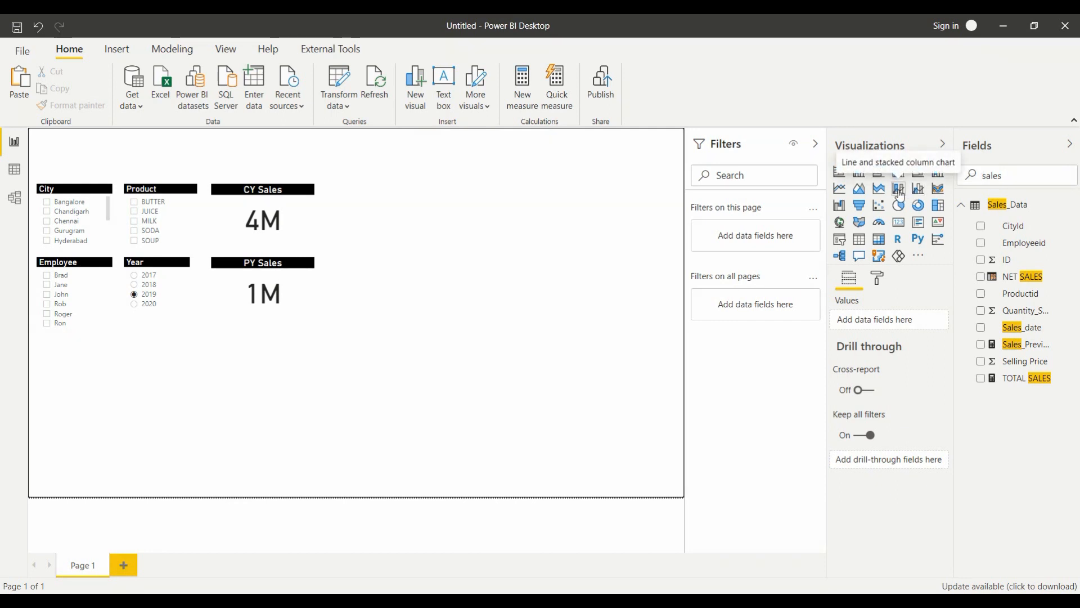
Step: Add a line and clustered column chart beside the two sales cards and enlarge it to fill the remaining page width
left_click(918, 191)
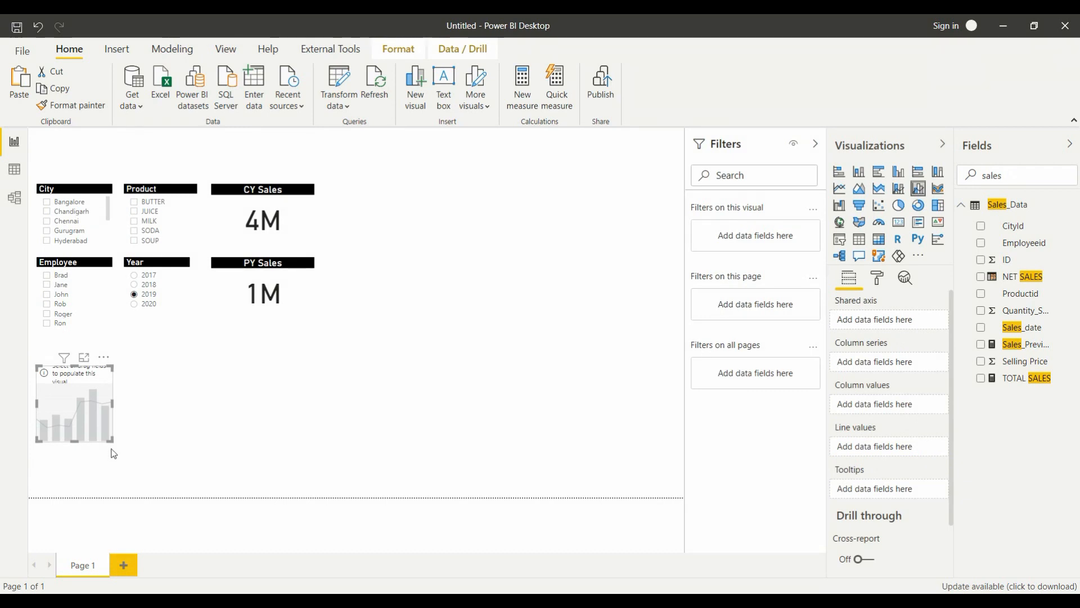
left_click_drag(109, 440, 297, 454)
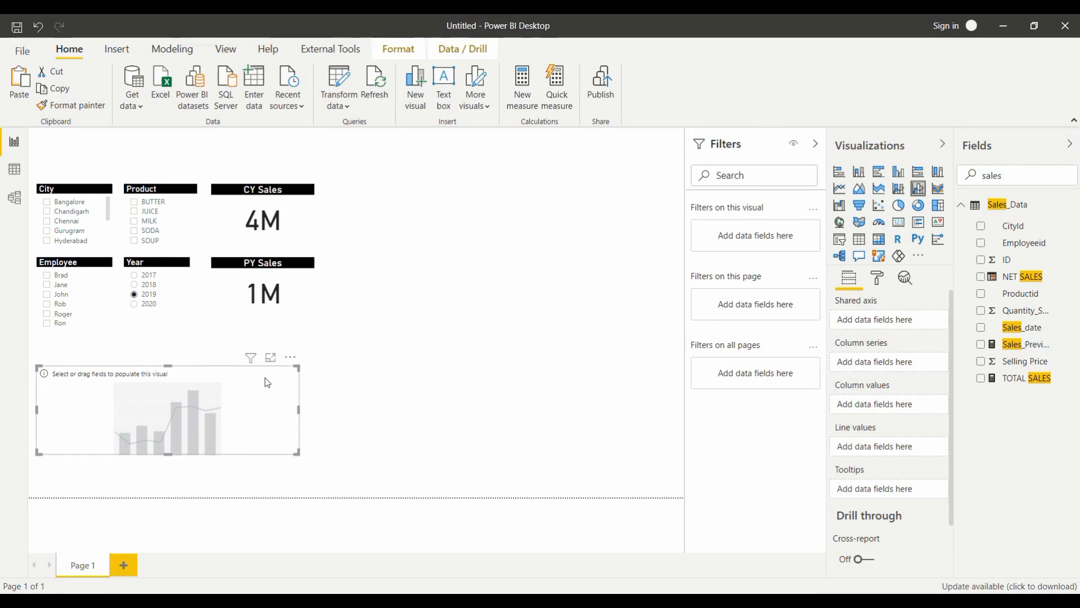
left_click_drag(265, 377, 560, 201)
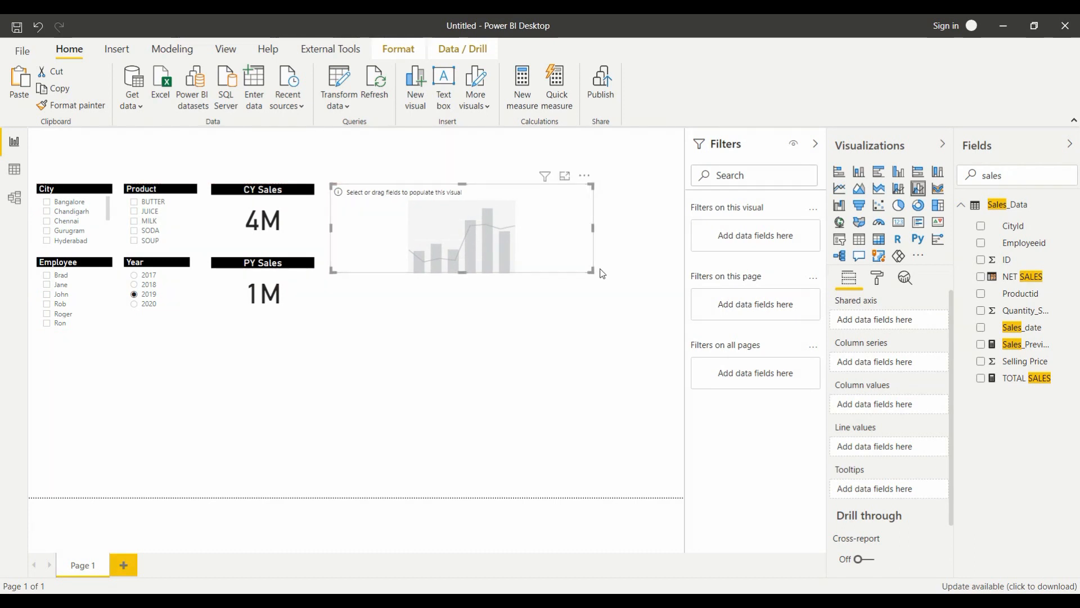
left_click_drag(591, 270, 672, 326)
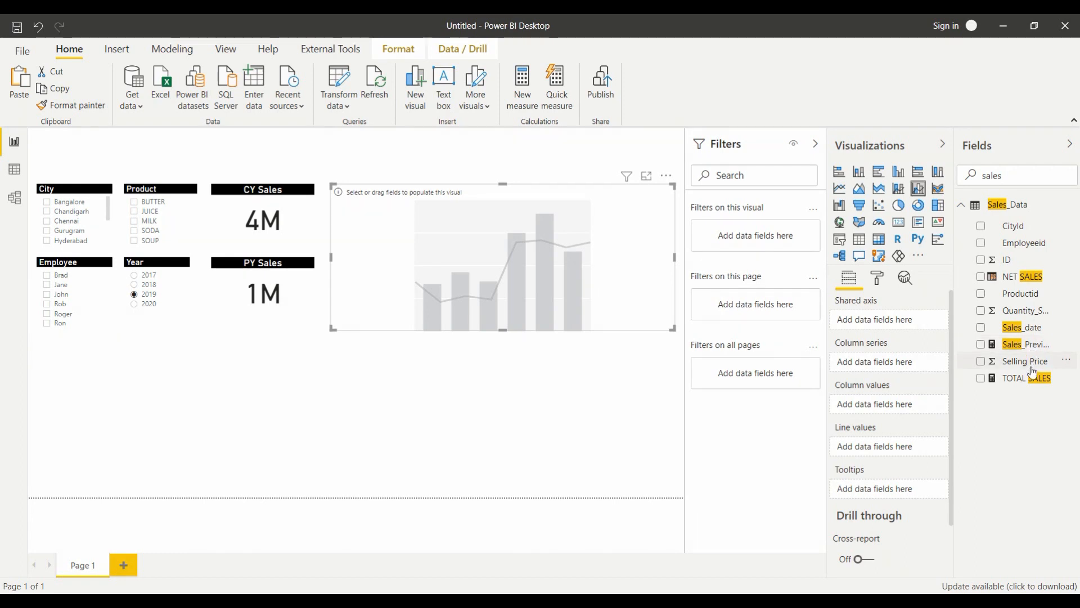
Step: Populate the chart with TOTAL SALES as column values, Sales_Previous_Year as line values, and month_name as the shared axis
left_click_drag(1032, 378, 898, 404)
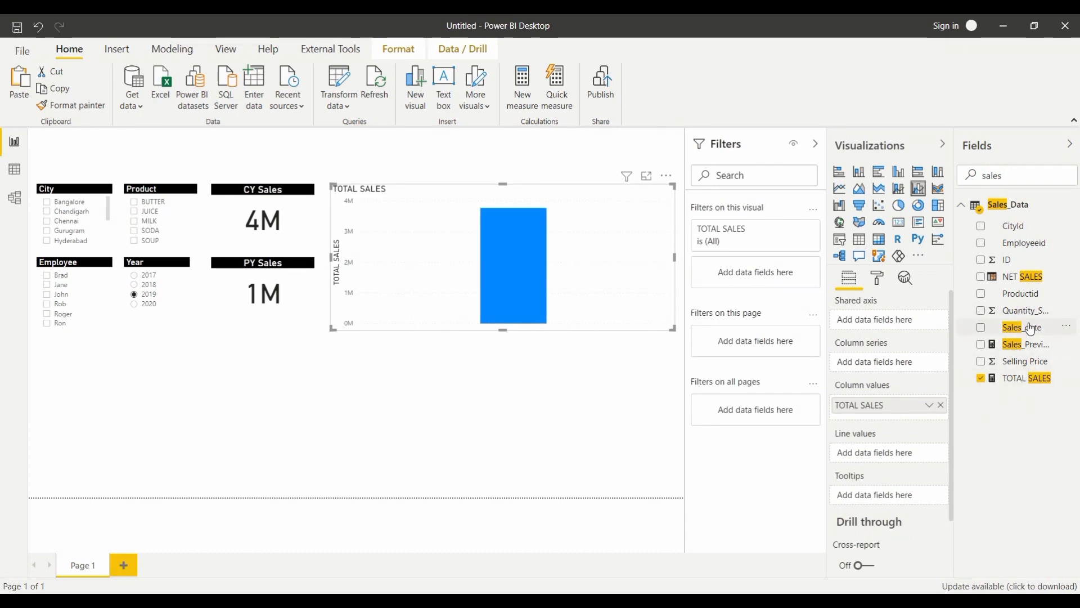
left_click_drag(1030, 347, 892, 451)
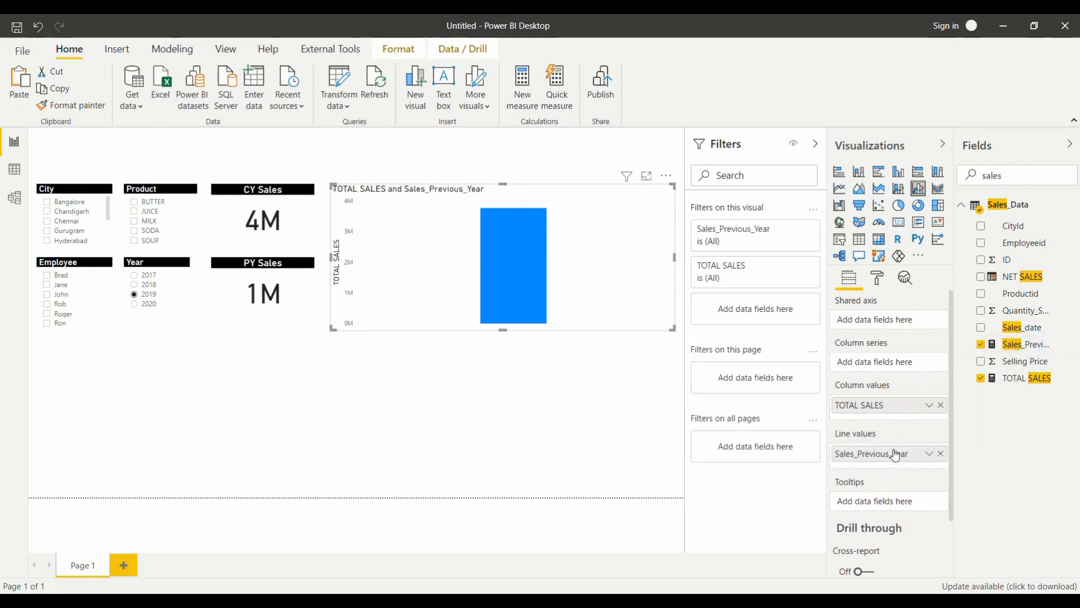
double_click(1012, 177)
type("M")
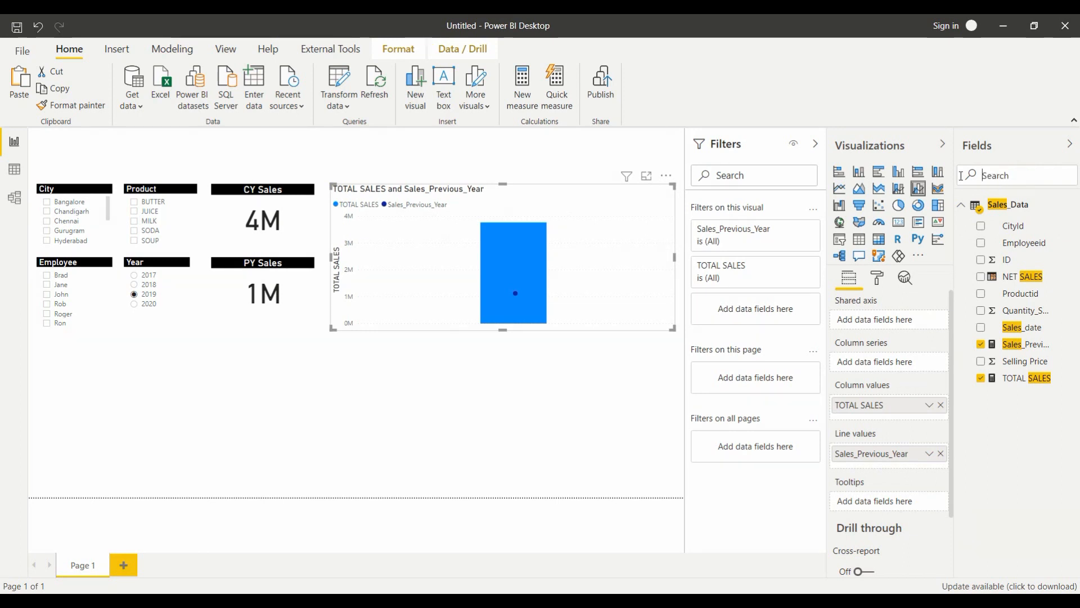
type("ONTH")
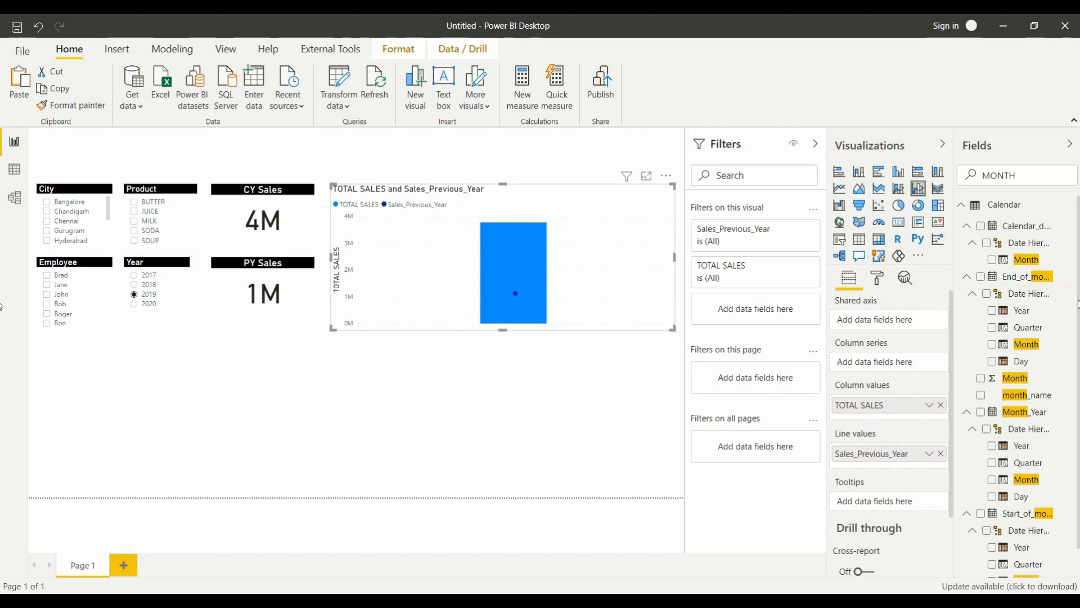
left_click(981, 396)
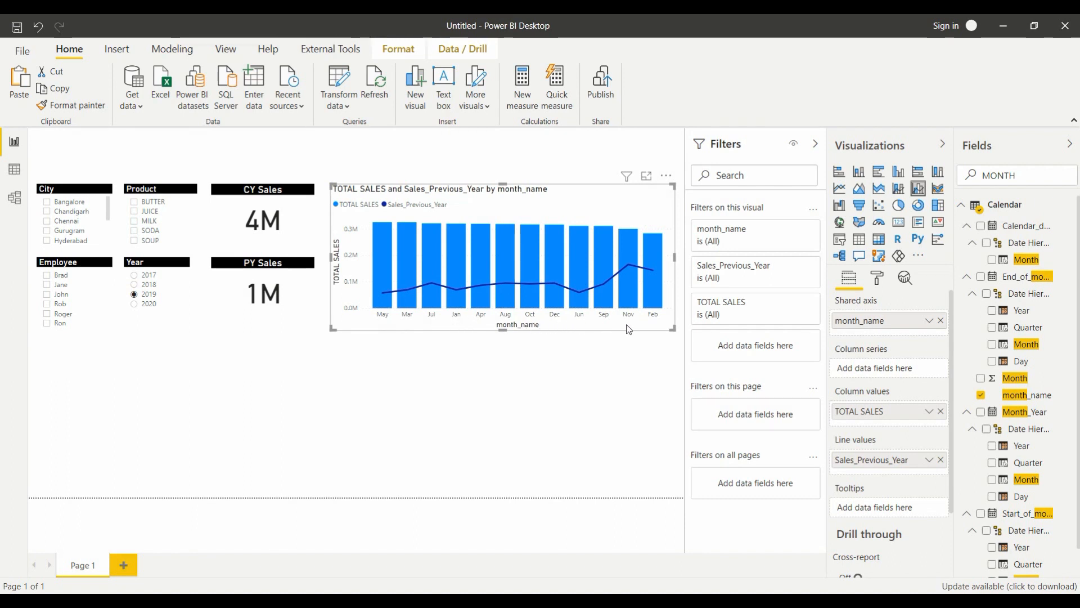
Step: Sort the Calendar table's month_name column by Month, and add month_name back to the chart's shared axis
left_click(15, 175)
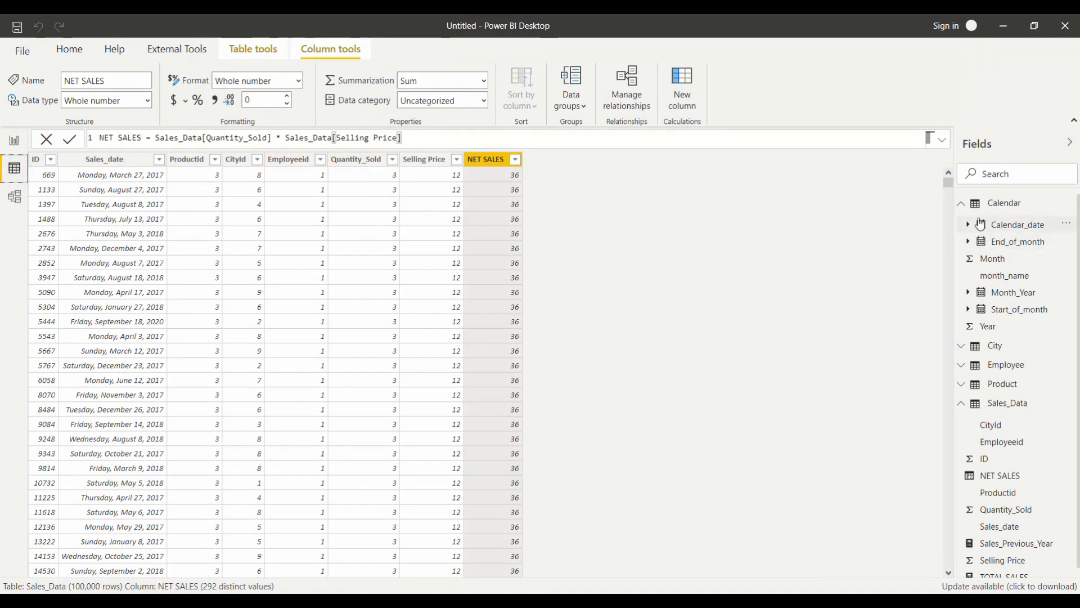
left_click(1007, 205)
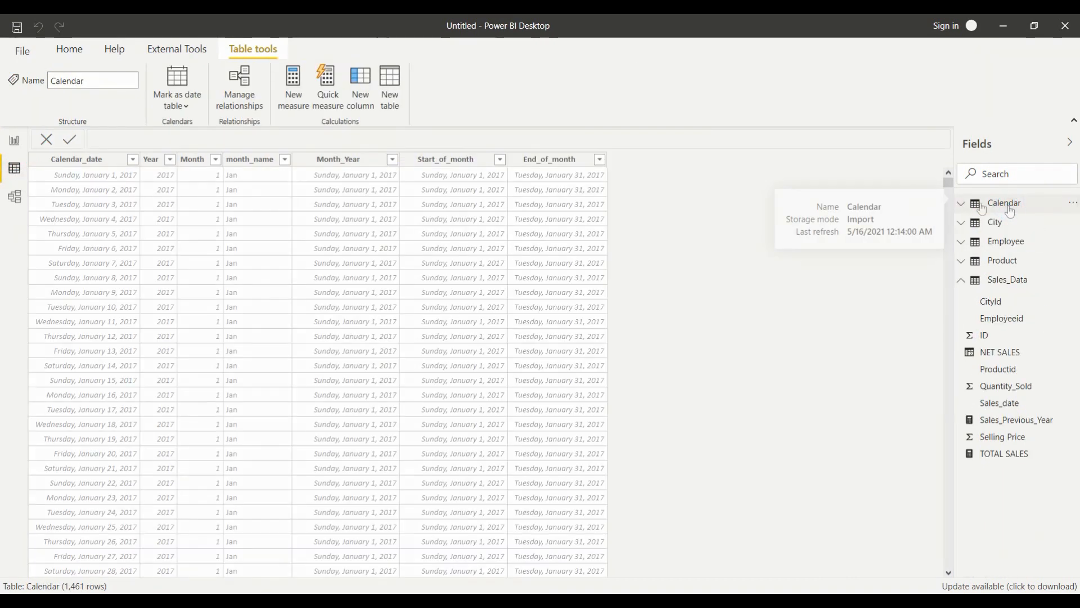
left_click(249, 160)
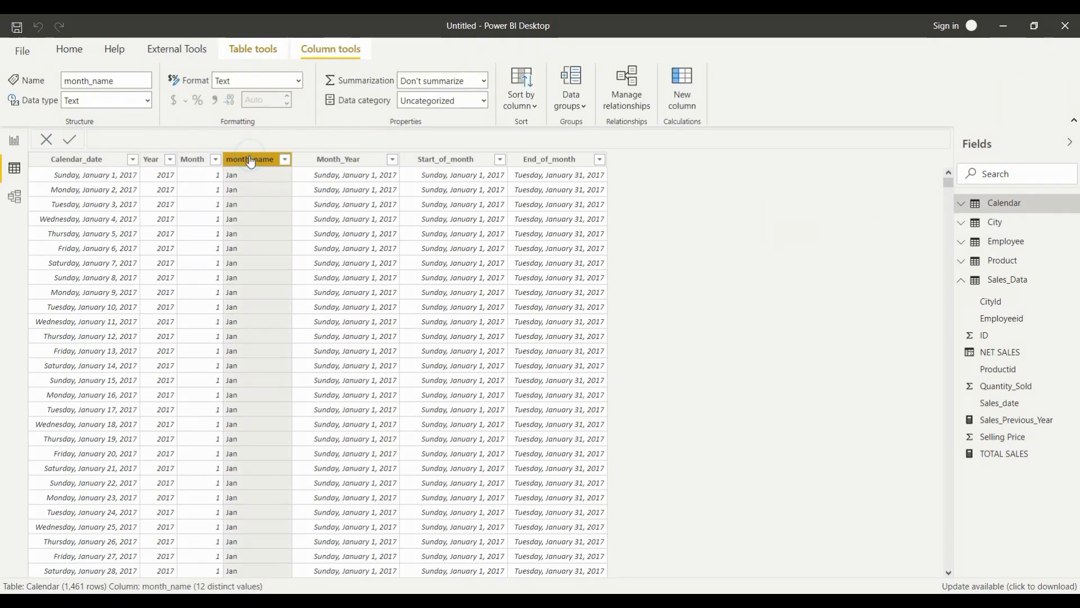
left_click(535, 109)
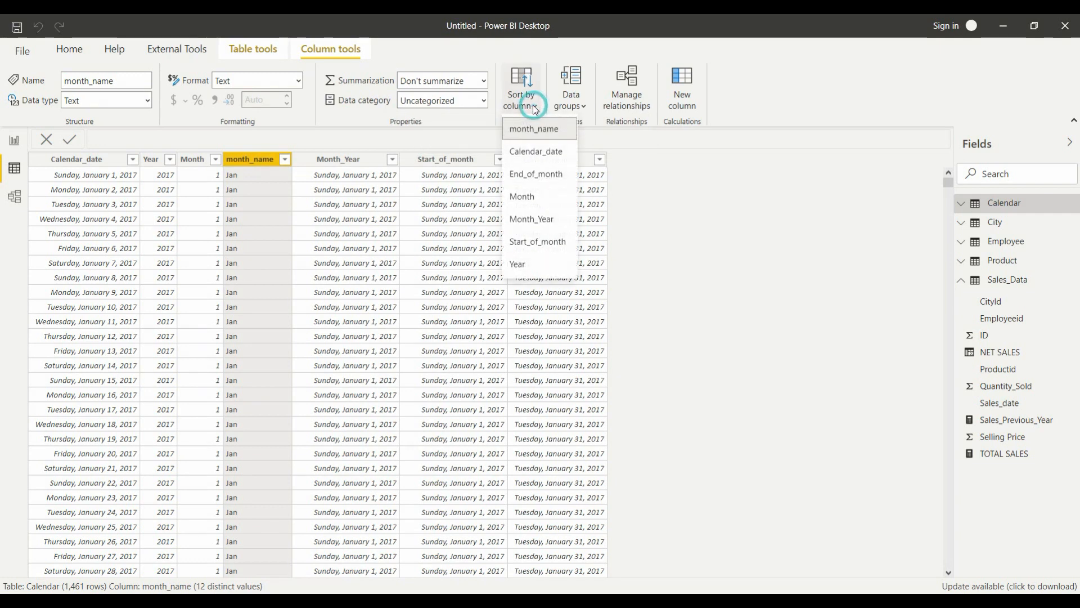
left_click(538, 198)
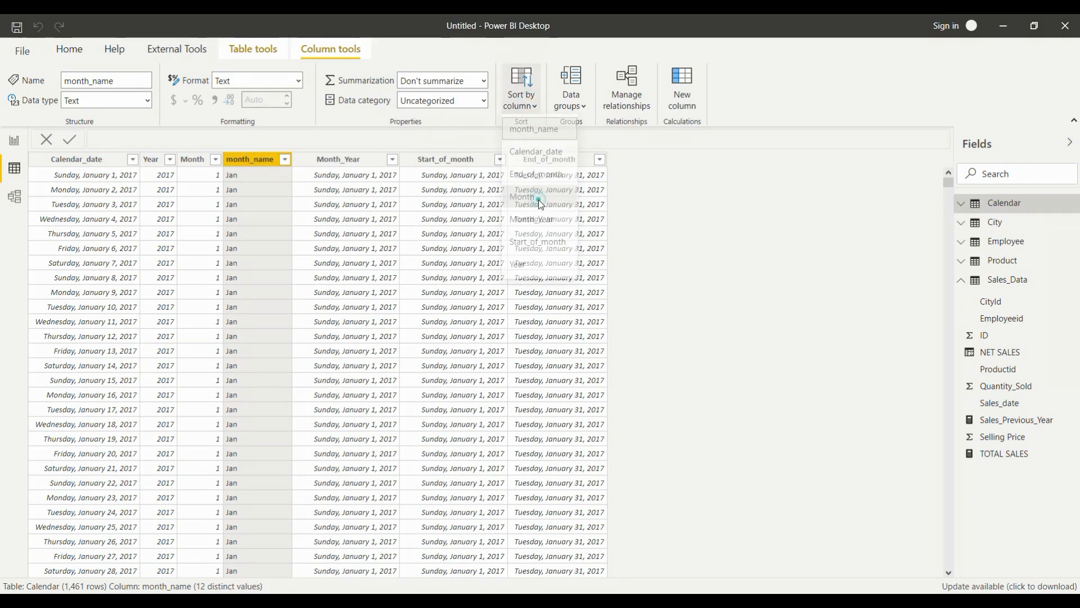
left_click(17, 144)
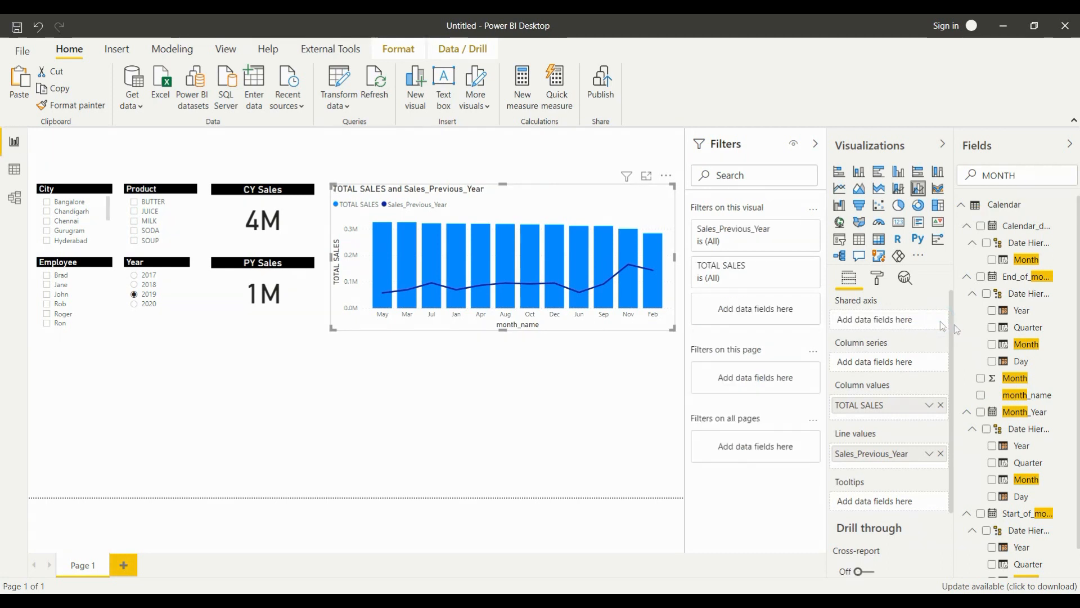
left_click(981, 396)
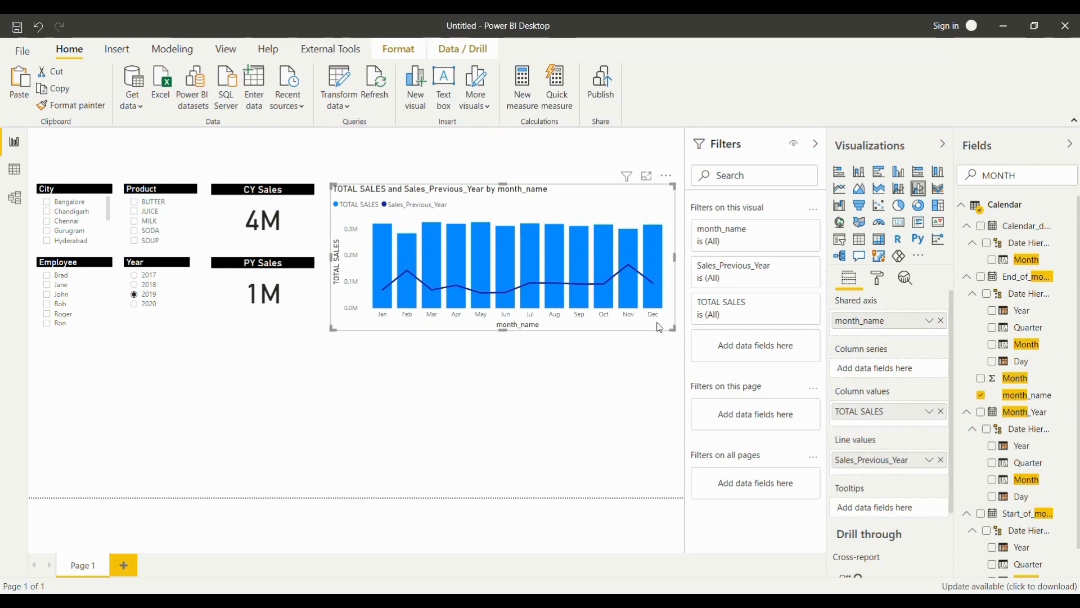
Step: Turn off the X axis and Y axis titles on the combo chart
left_click(885, 282)
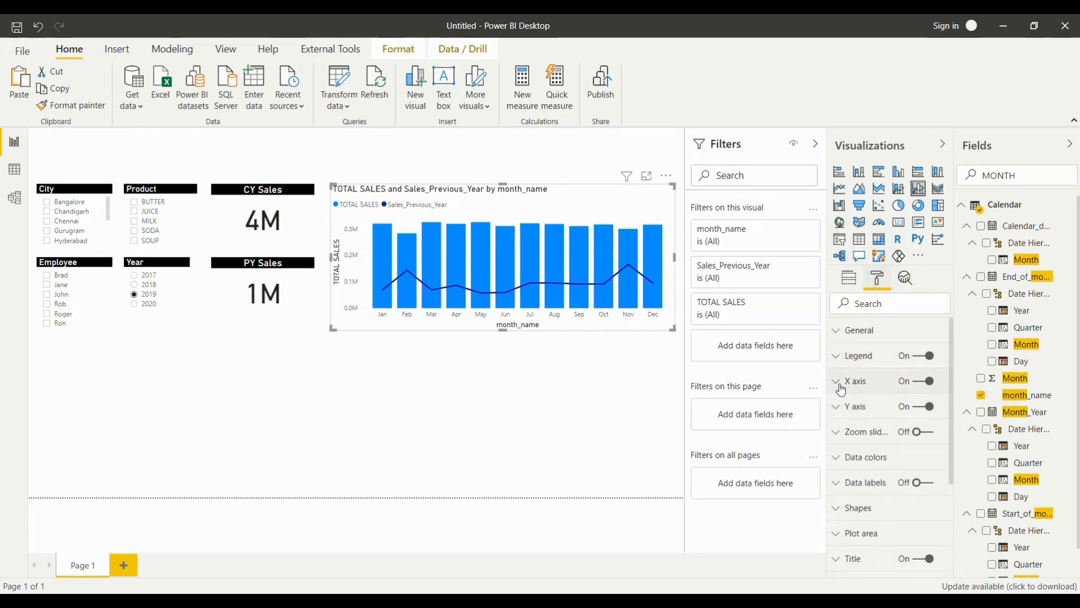
left_click(840, 388)
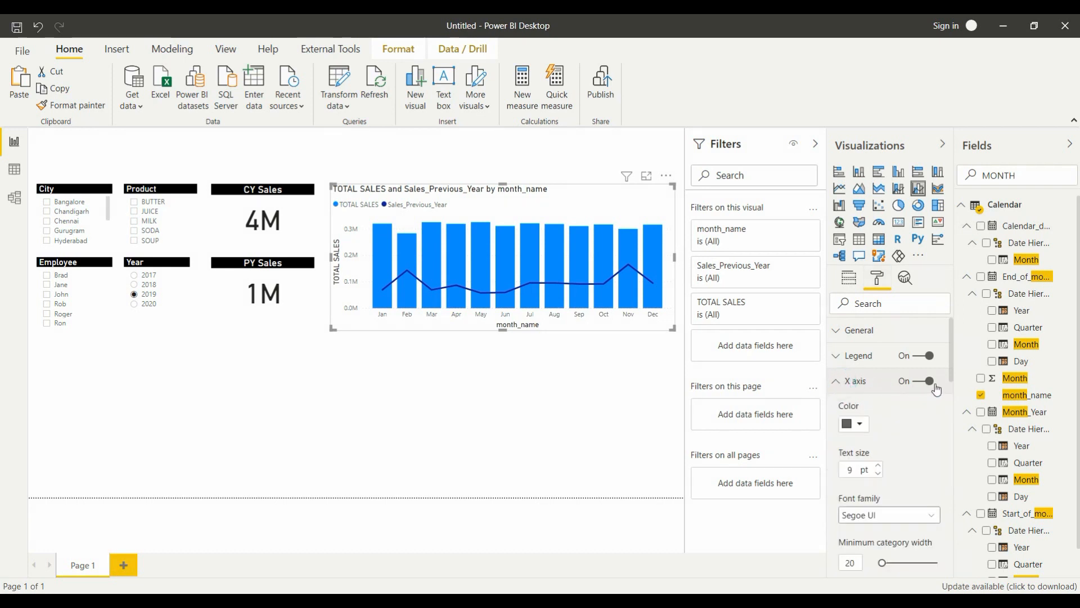
scroll(951, 365, "down", 5)
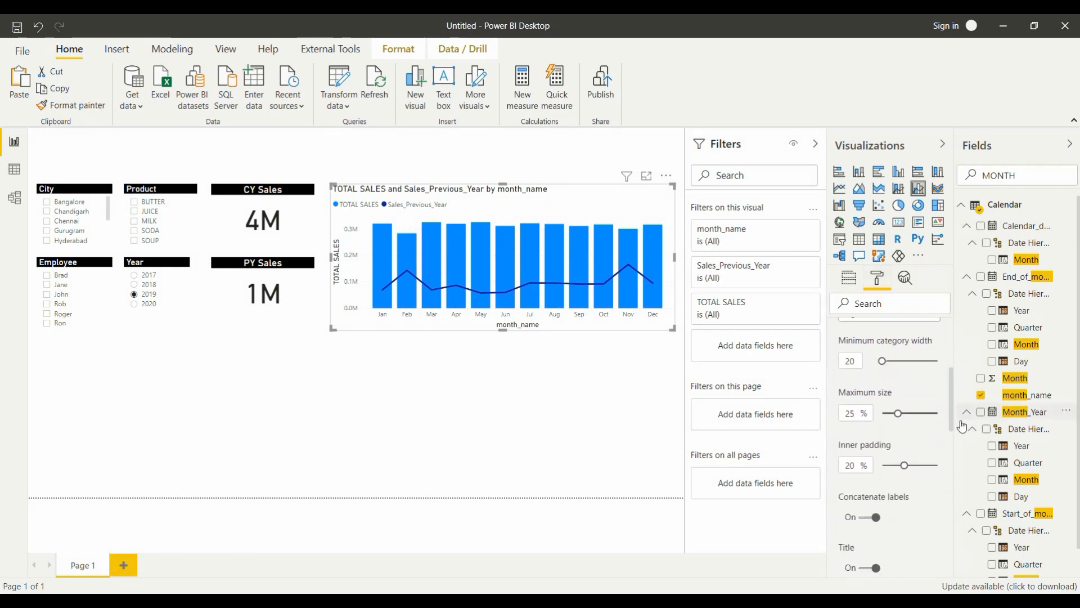
left_click(872, 490)
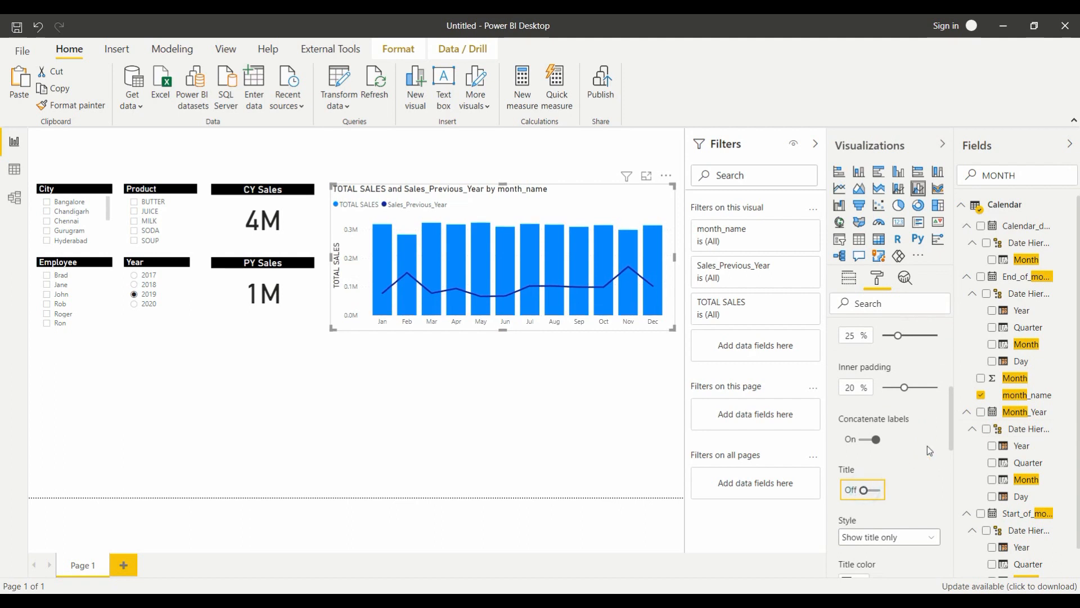
left_click_drag(951, 426, 953, 464)
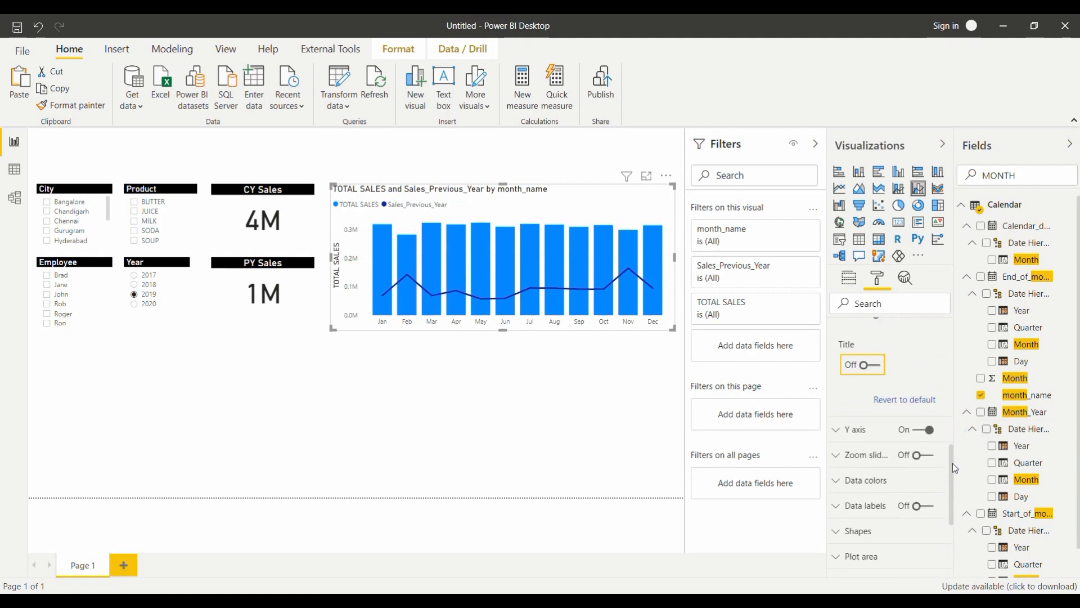
left_click(855, 431)
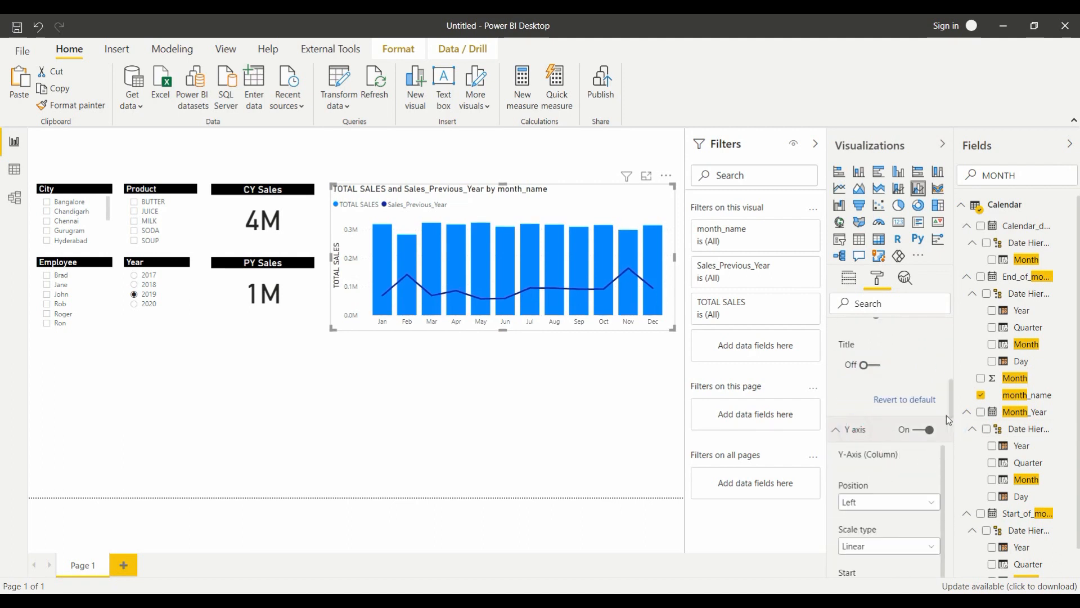
left_click_drag(951, 407, 958, 485)
left_click(866, 428)
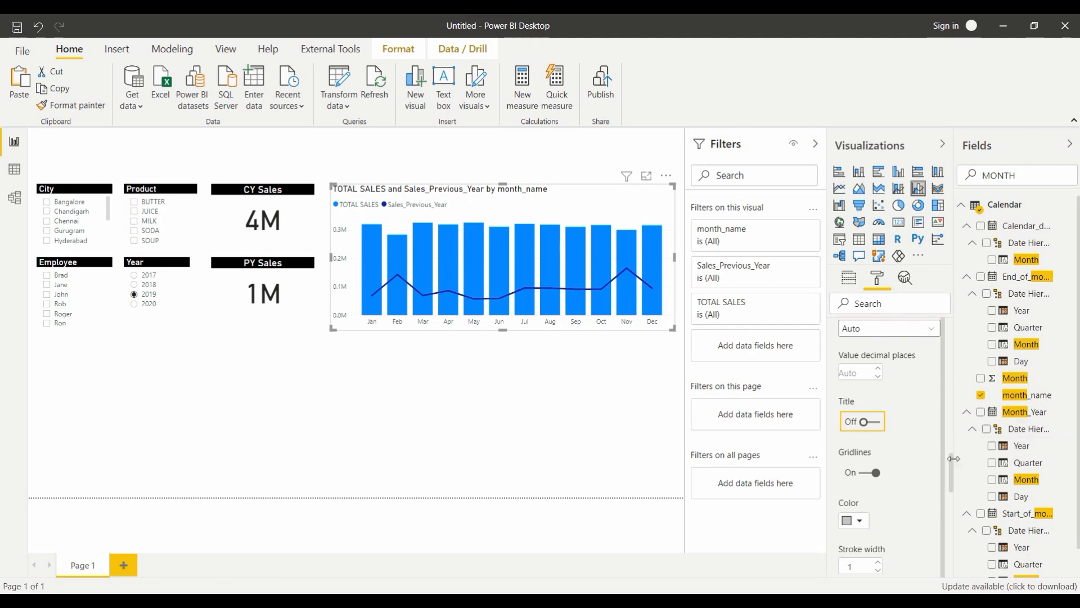
Step: Position the combo chart's legend at the top center
left_click_drag(952, 462, 951, 338)
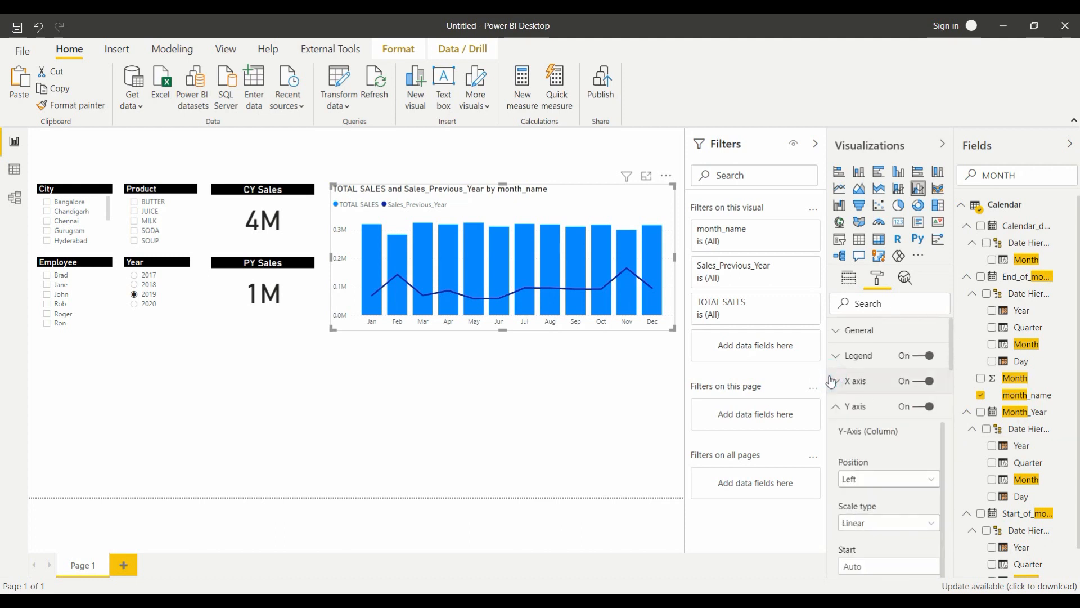
left_click(859, 355)
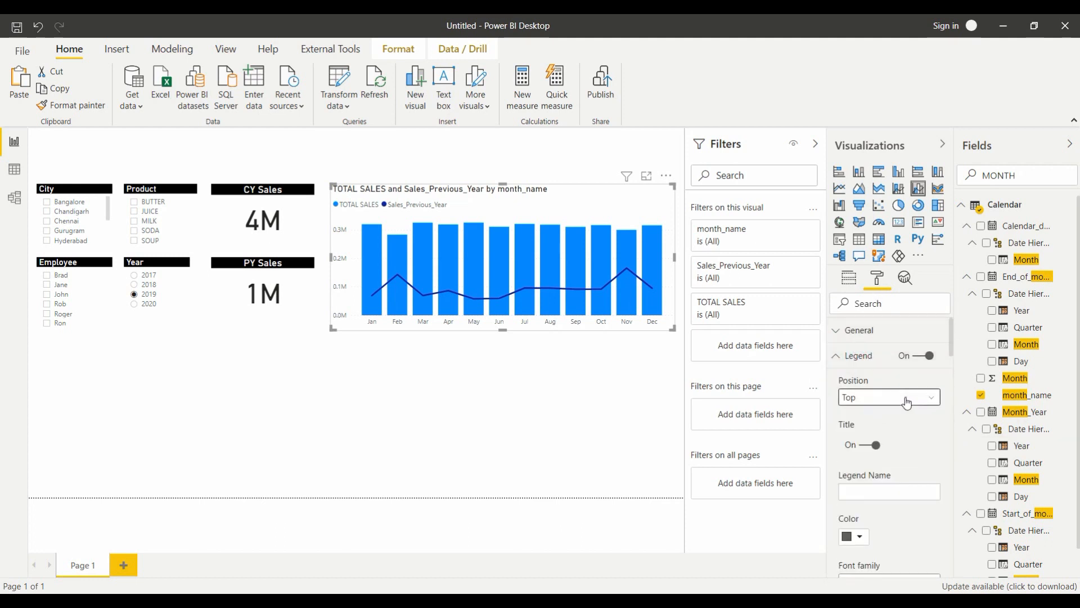
left_click(877, 396)
left_click(892, 476)
left_click(836, 356)
left_click(838, 406)
Step: Color the chart's Sales_Previous_Year line black and its columns gold (#e1c233)
left_click(861, 456)
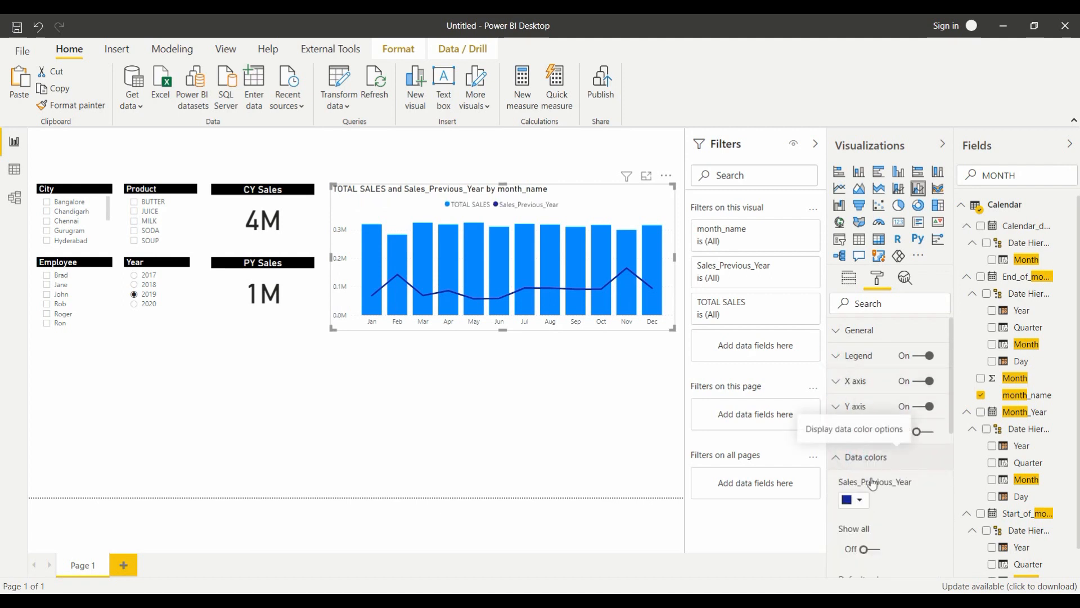
left_click(859, 500)
left_click(871, 446)
left_click_drag(950, 385, 916, 452)
left_click(860, 449)
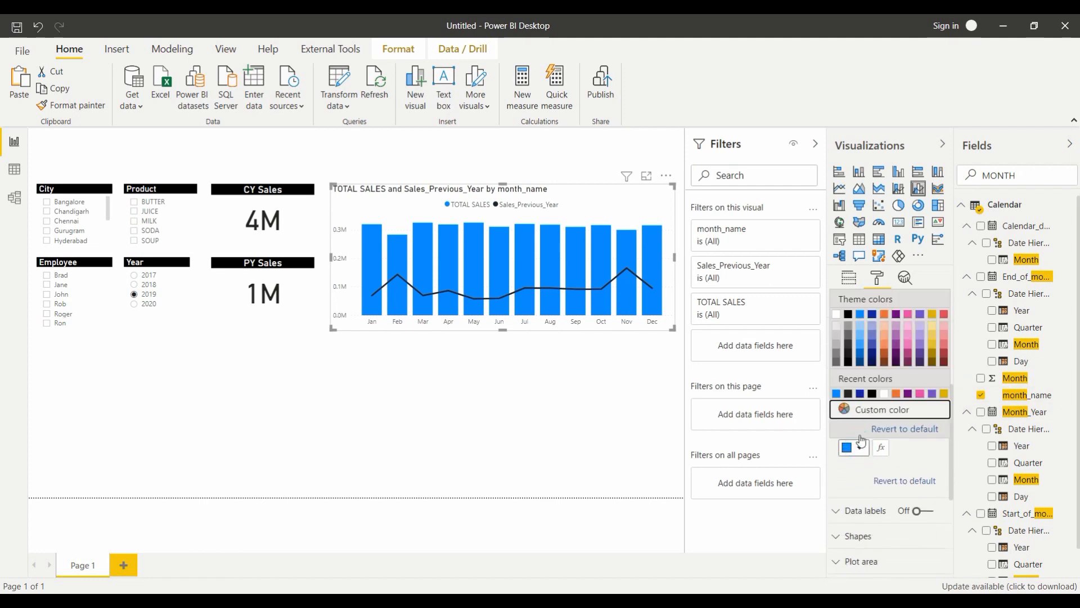
left_click(935, 349)
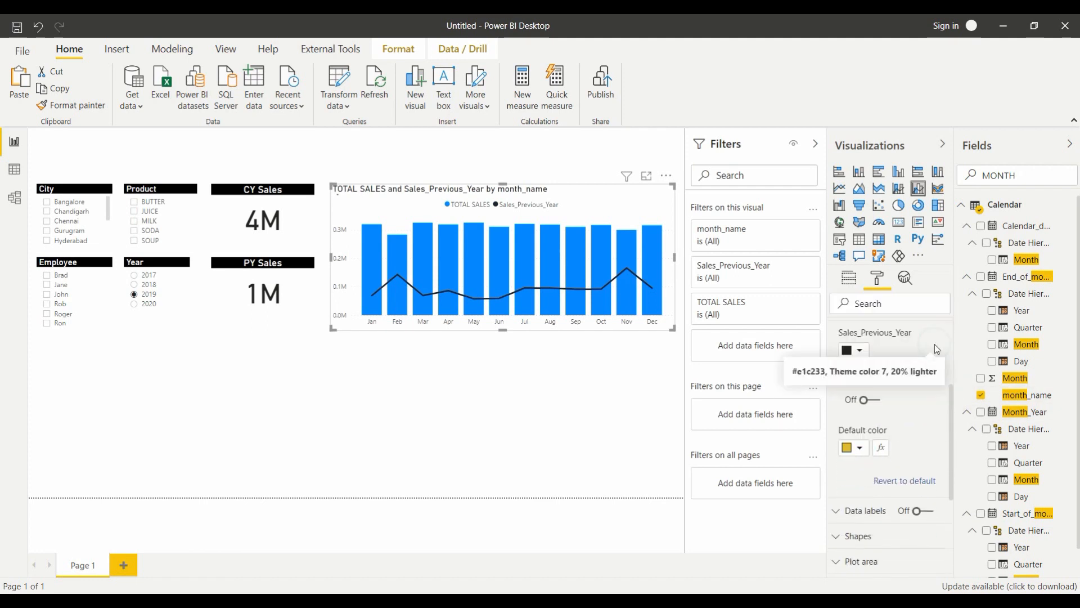
Step: Replace the combo chart's title text with one naming both CY Sales & PY Sales
left_click_drag(950, 442, 950, 501)
left_click(849, 459)
triple_click(877, 499)
type("CY Sales & PY S")
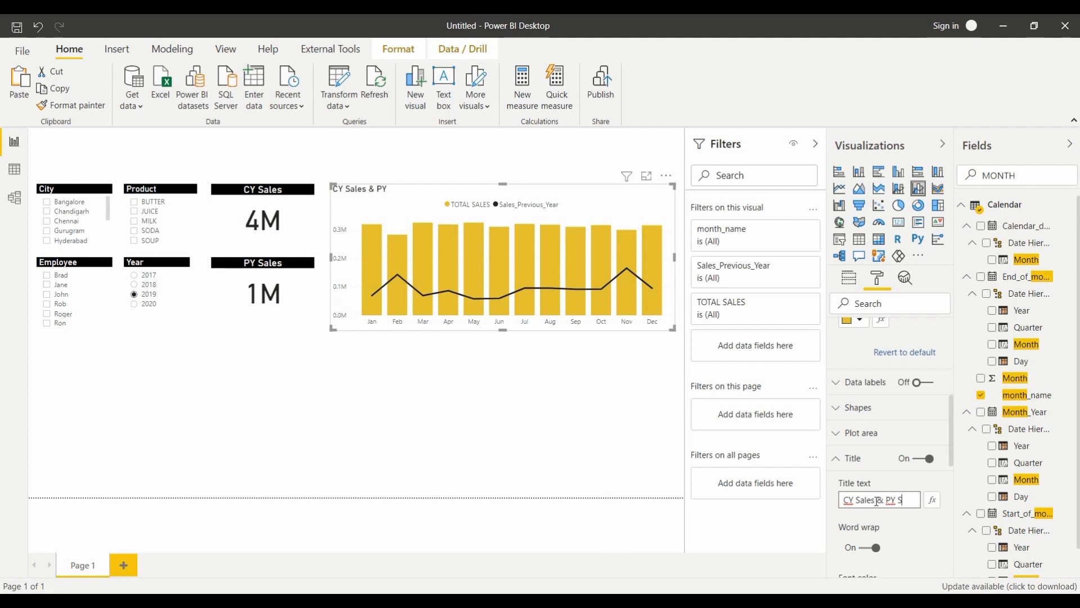
Step: Format the combo chart's title centered, in white 16 pt text on a near-black background, and check the July data points' tooltips
left_click_drag(952, 447, 952, 504)
left_click(865, 483)
left_click(857, 389)
left_click(893, 338)
left_click(855, 437)
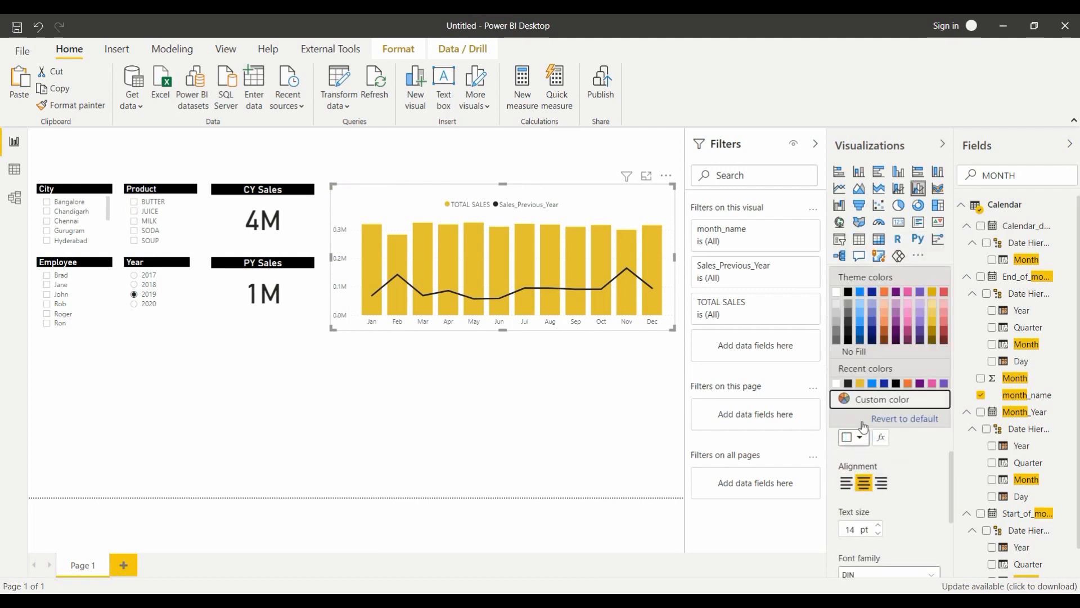
left_click(854, 391)
left_click(878, 529)
left_click(878, 526)
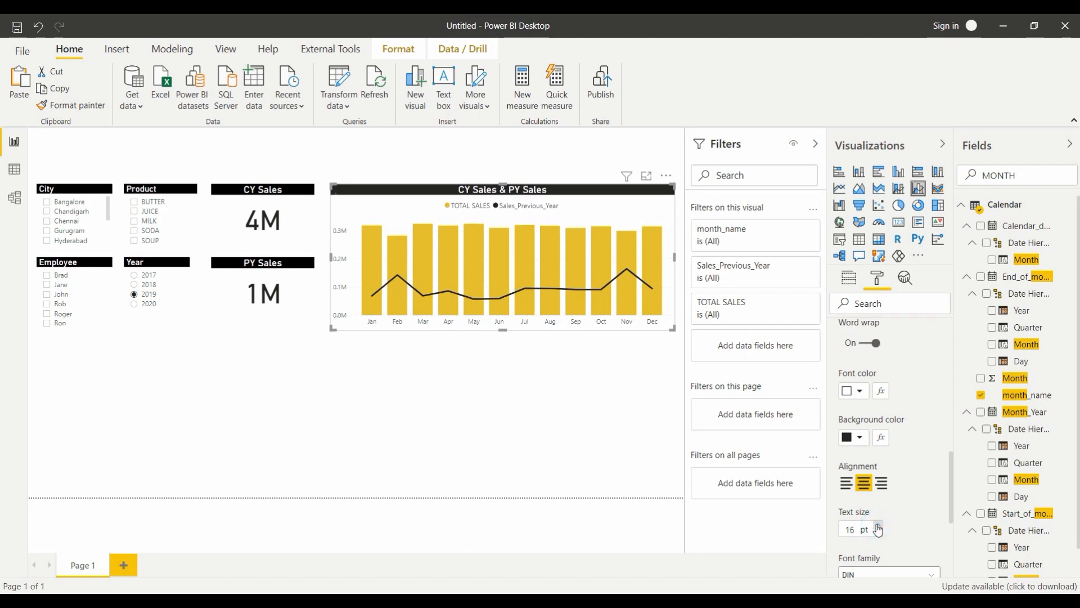
left_click(643, 539)
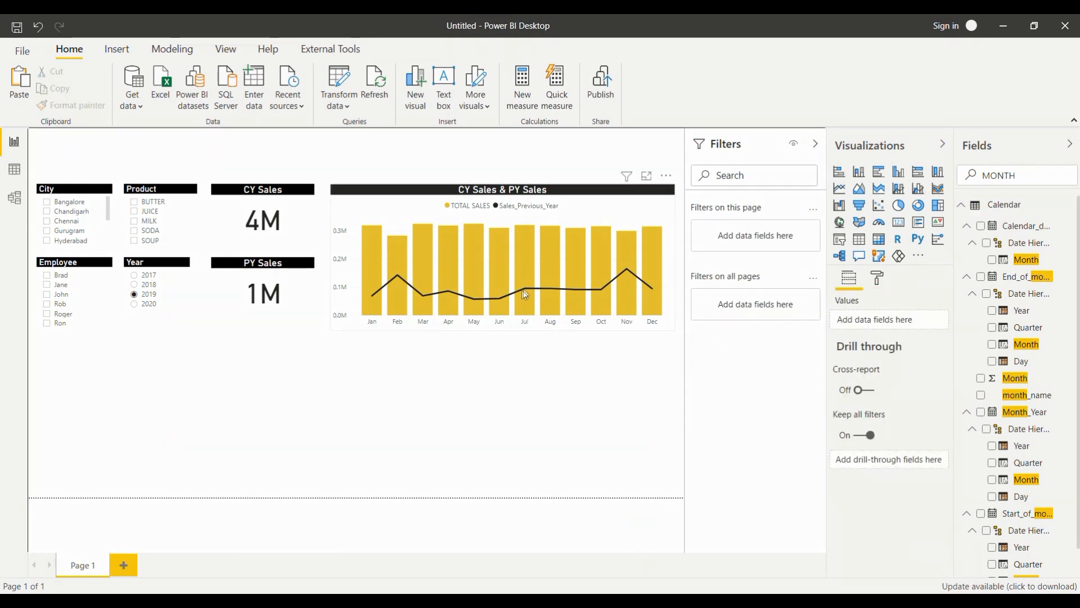
mouse_move(523, 288)
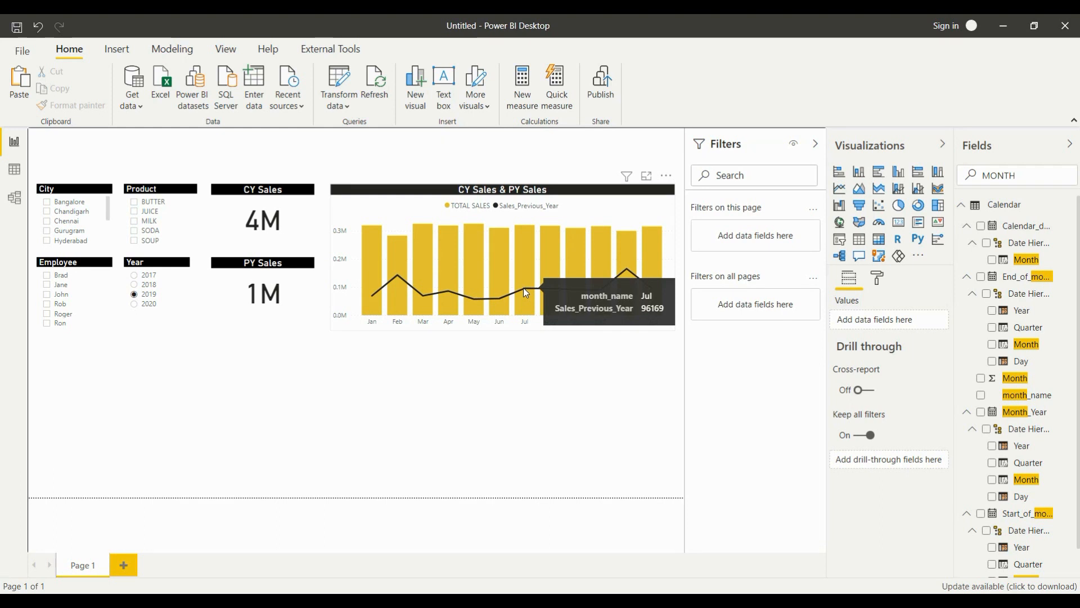
mouse_move(524, 258)
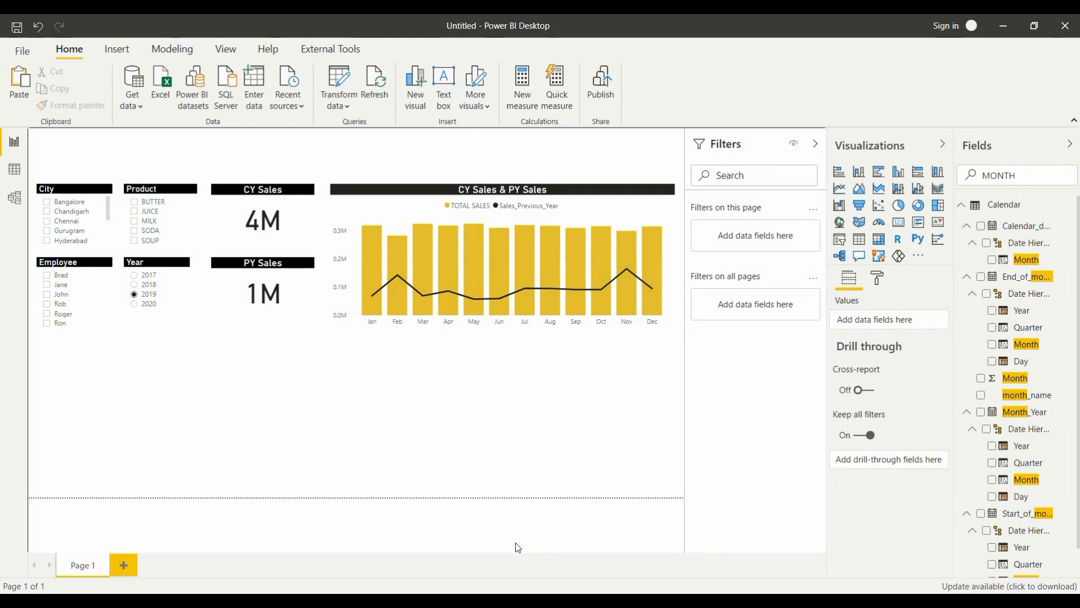
Step: Insert a map visual and fit it below the Employee and Year slicers, aligned with the slicers' outer edge
left_click(68, 370)
left_click(839, 221)
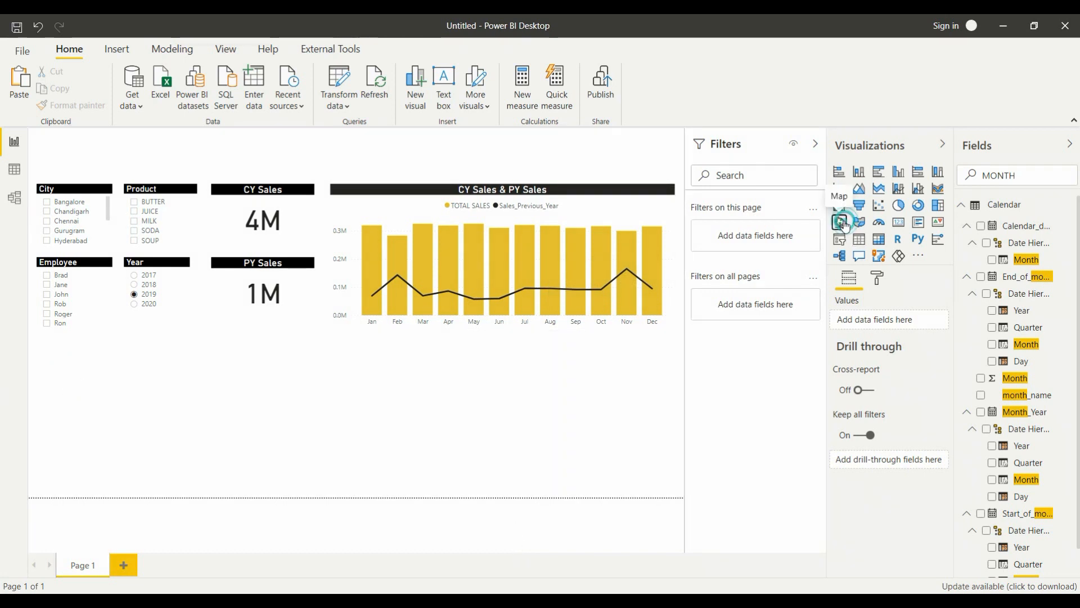
left_click_drag(111, 364, 201, 349)
left_click_drag(194, 438, 216, 488)
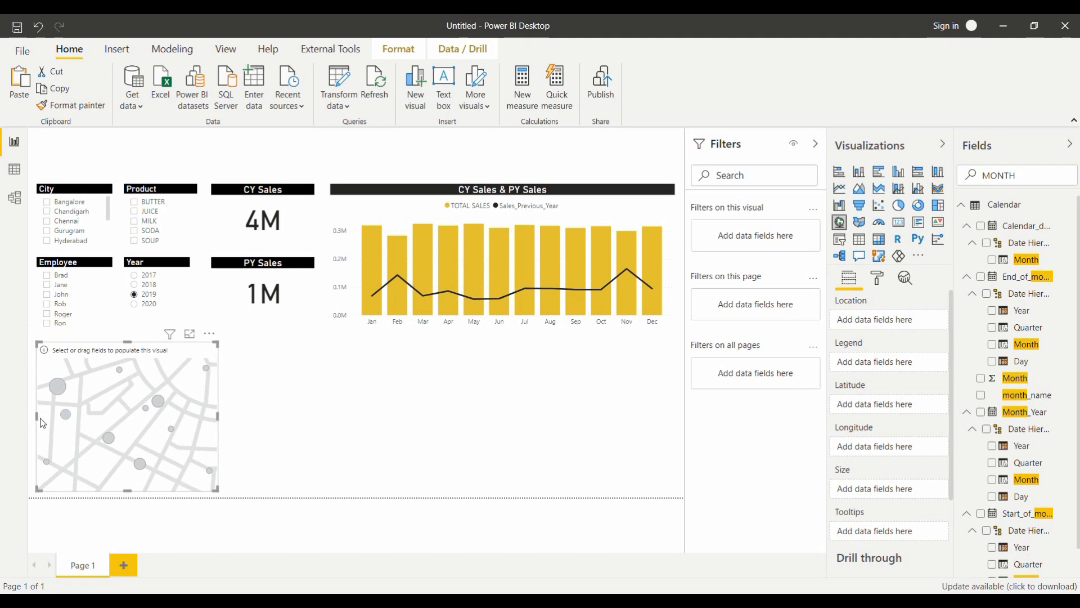
mouse_move(35, 415)
left_mouse_down()
mouse_move(45, 419)
mouse_move(36, 419)
left_mouse_up()
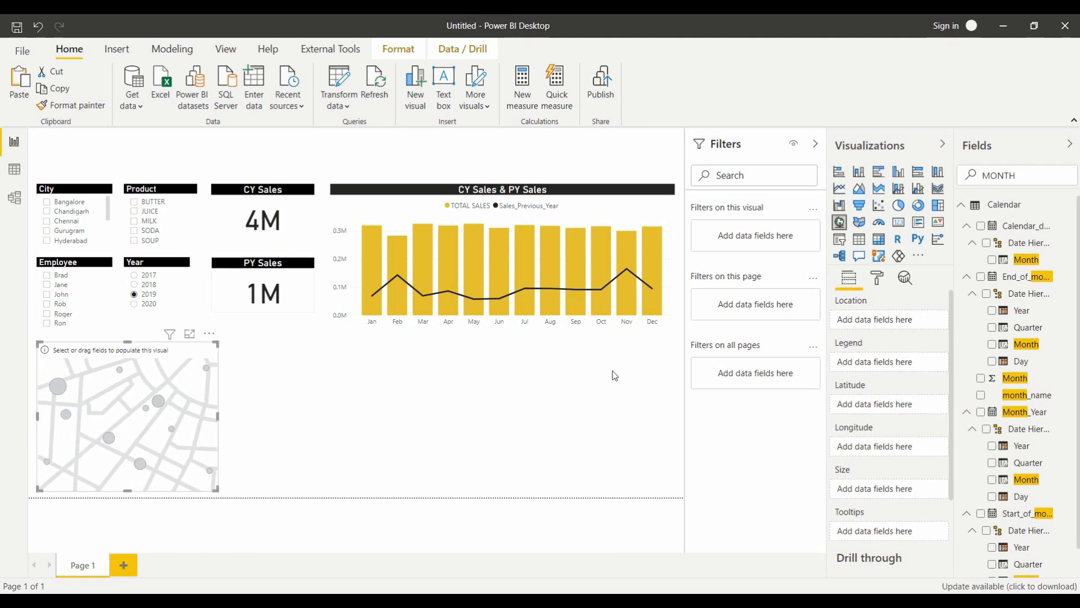
Step: Find the city fields and use City Name as the map's location
left_click(1029, 173)
key("BackSpace")
key("BackSpace")
key("BackSpace")
key("BackSpace")
key("BackSpace")
type("city")
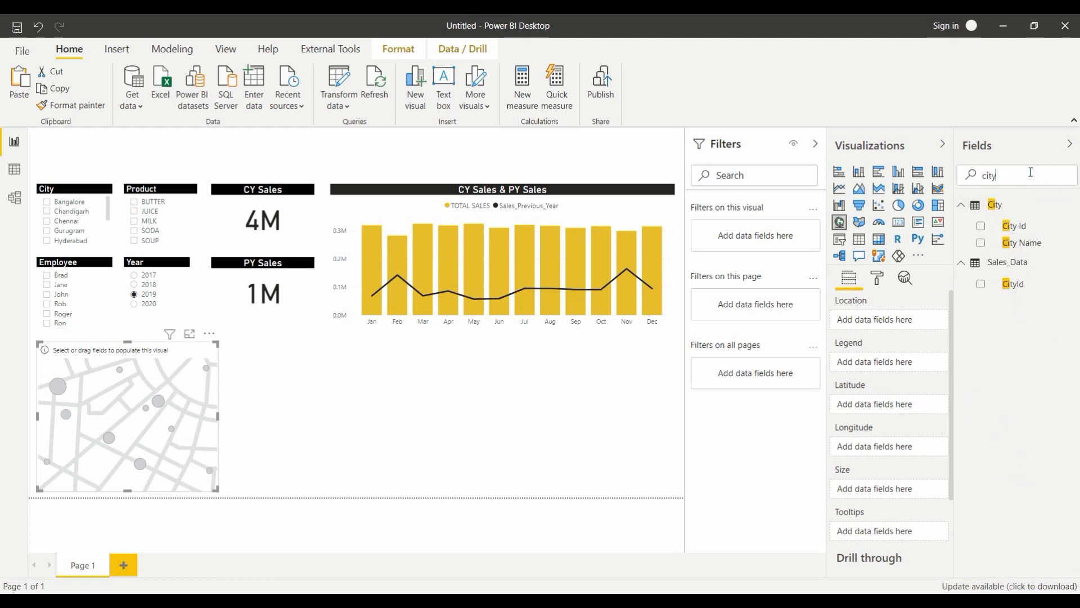
left_click(980, 242)
Step: Find the TOTAL SALES measure and size the map's bubbles by it
key("BackSpace")
key("BackSpace")
key("BackSpace")
key("BackSpace")
type("total")
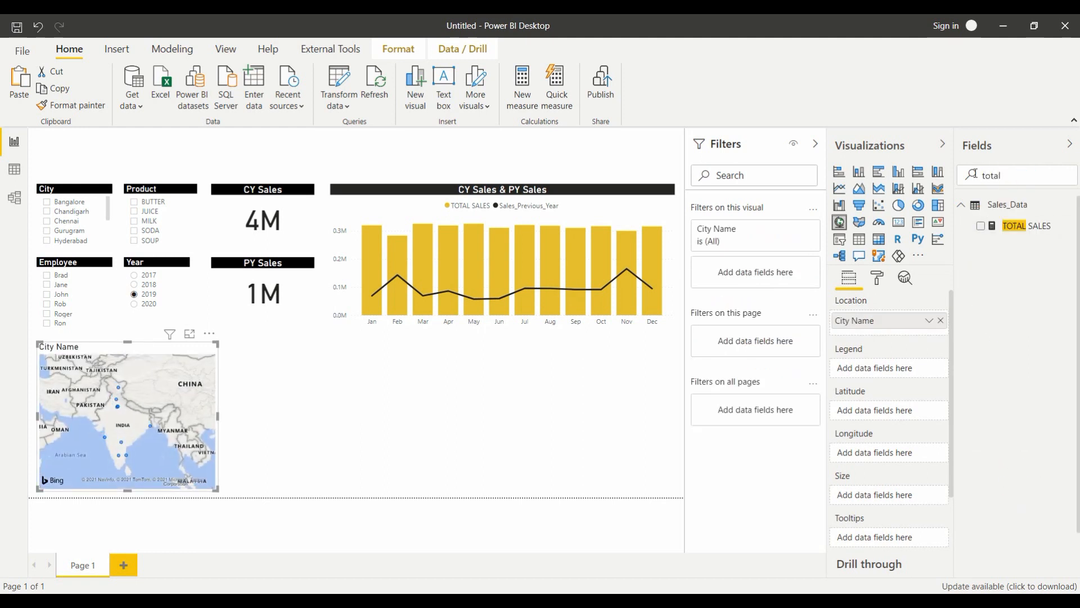
left_click(981, 226)
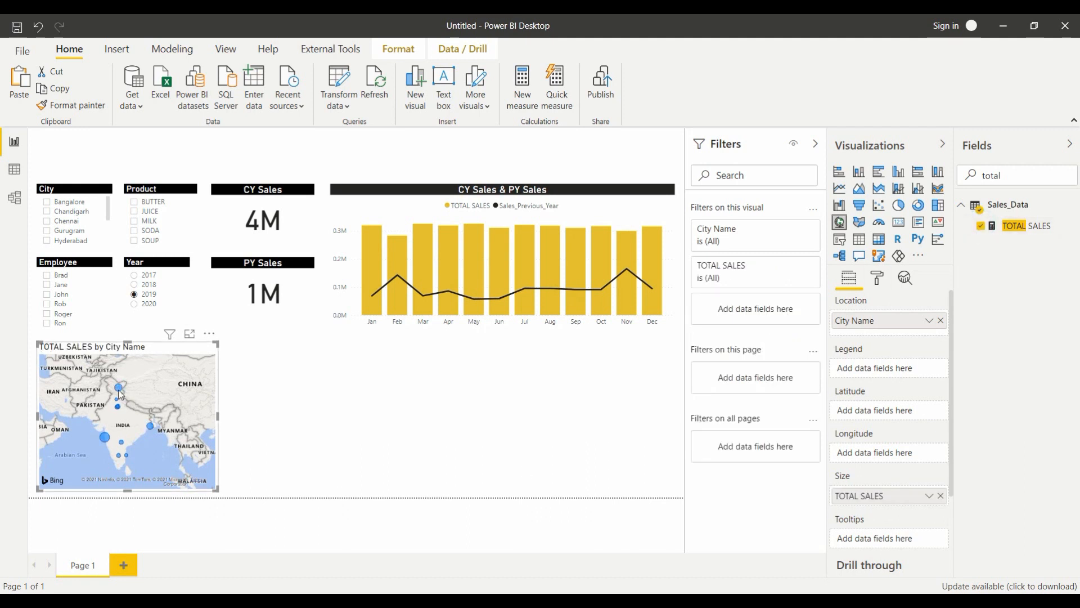
Step: Replace the map's title text with "Region Wise Sales"
left_click(879, 280)
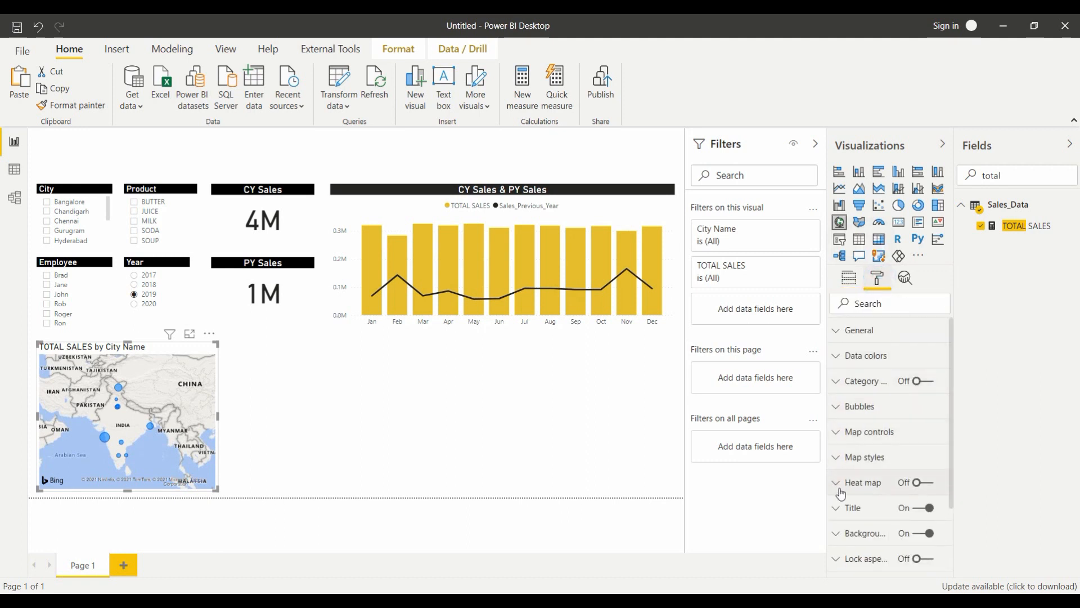
left_click(838, 510)
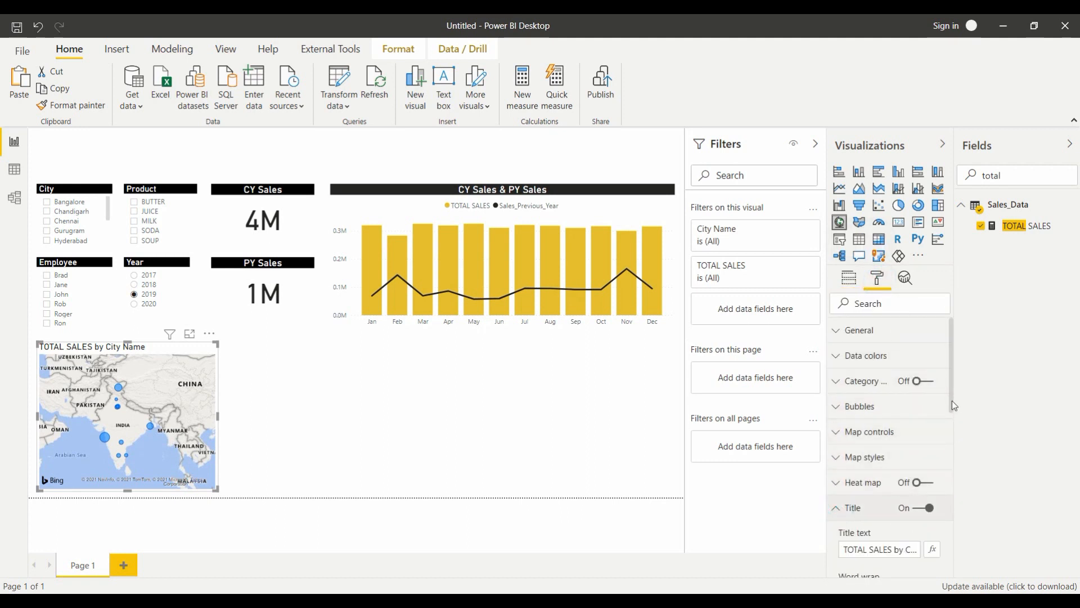
scroll(952, 401, "down", 4)
left_click(887, 436)
key("ctrl+a")
type("Region Wise Sales")
left_click(234, 446)
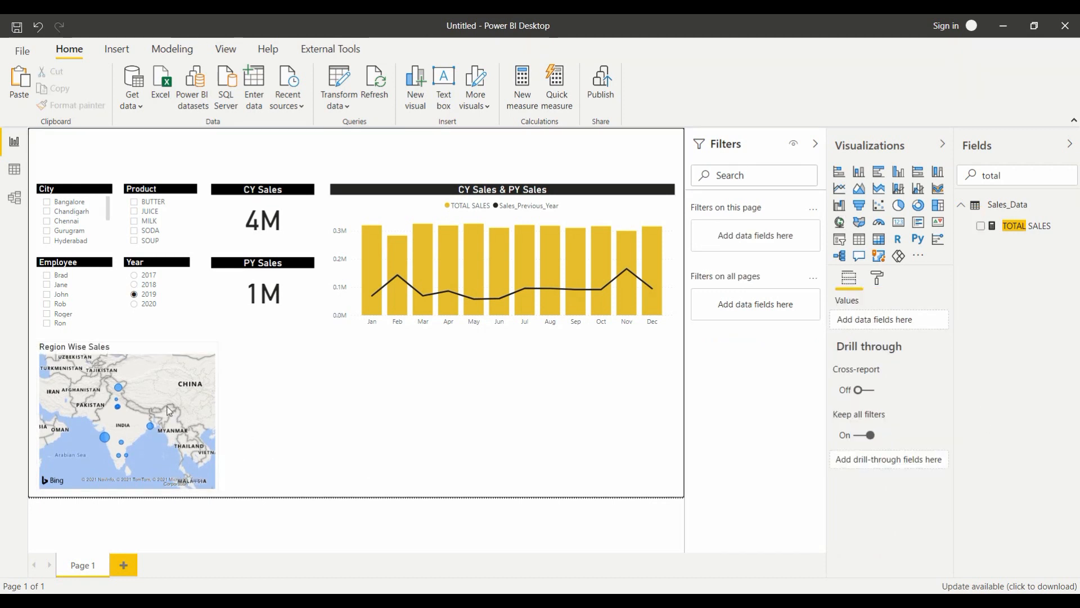
Step: Copy the combo chart's formatting onto the Region Wise Sales map with Format Painter
left_click(374, 200)
left_click(72, 105)
left_click(155, 351)
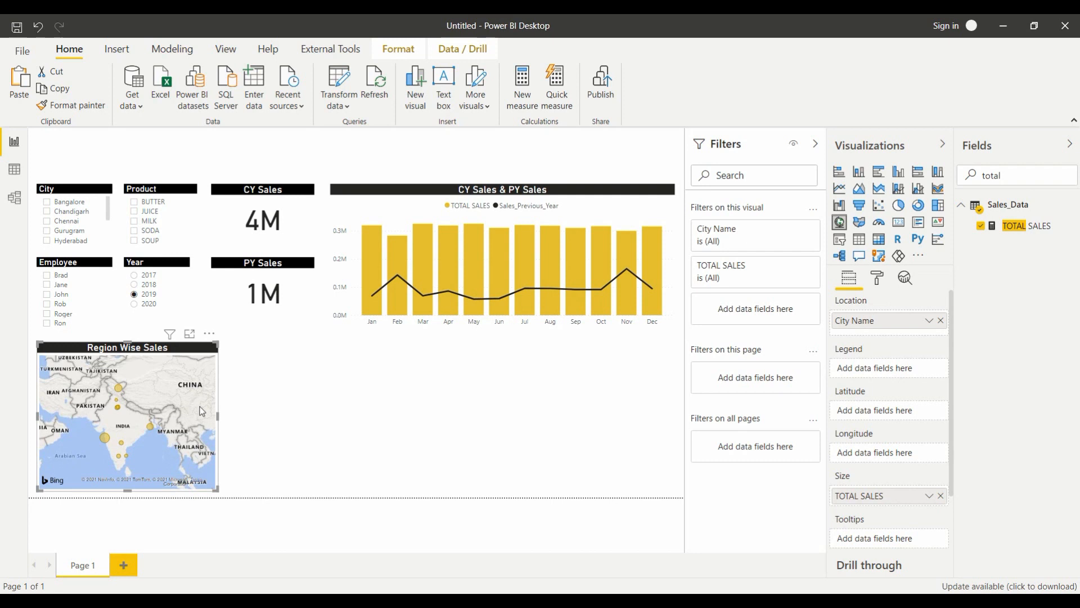
Step: Enlarge the map down to the page's lower boundary, slightly upward, and wider toward the middle of the page
left_click_drag(216, 487, 221, 500)
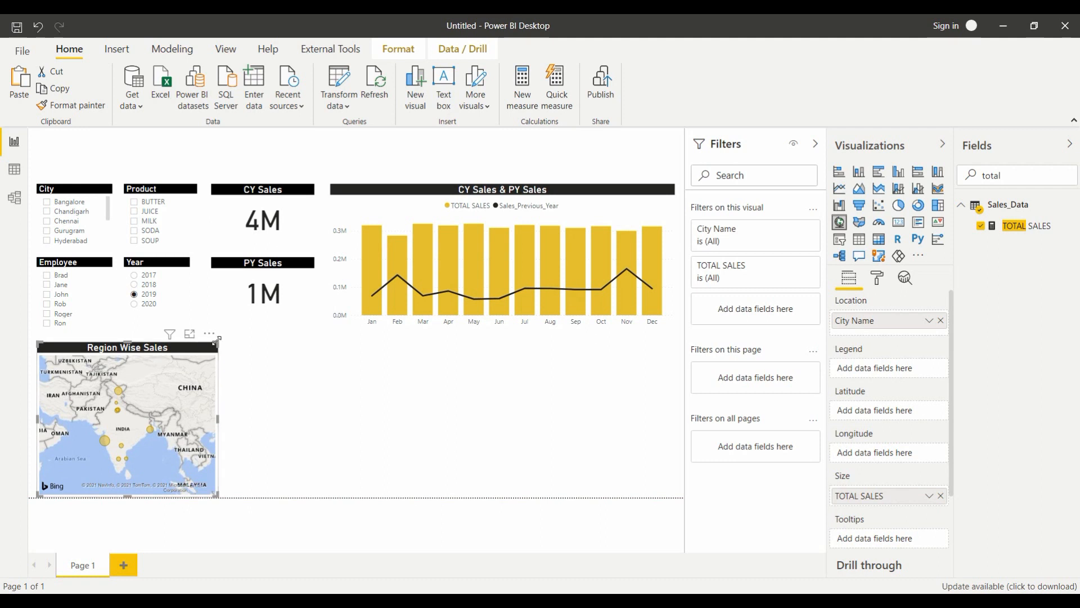
left_click_drag(217, 338, 247, 340)
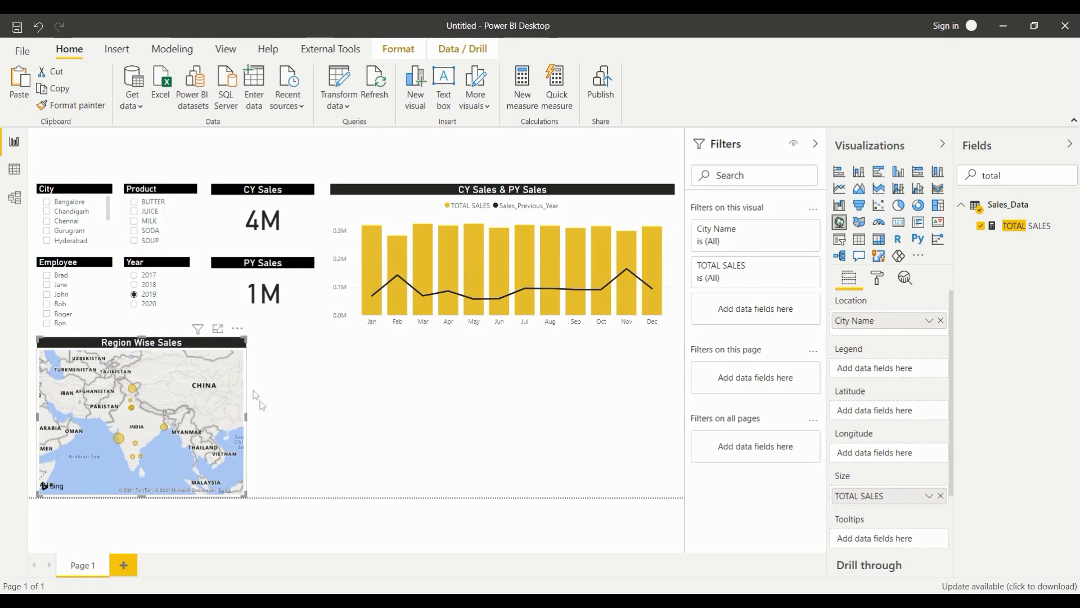
left_click(302, 407)
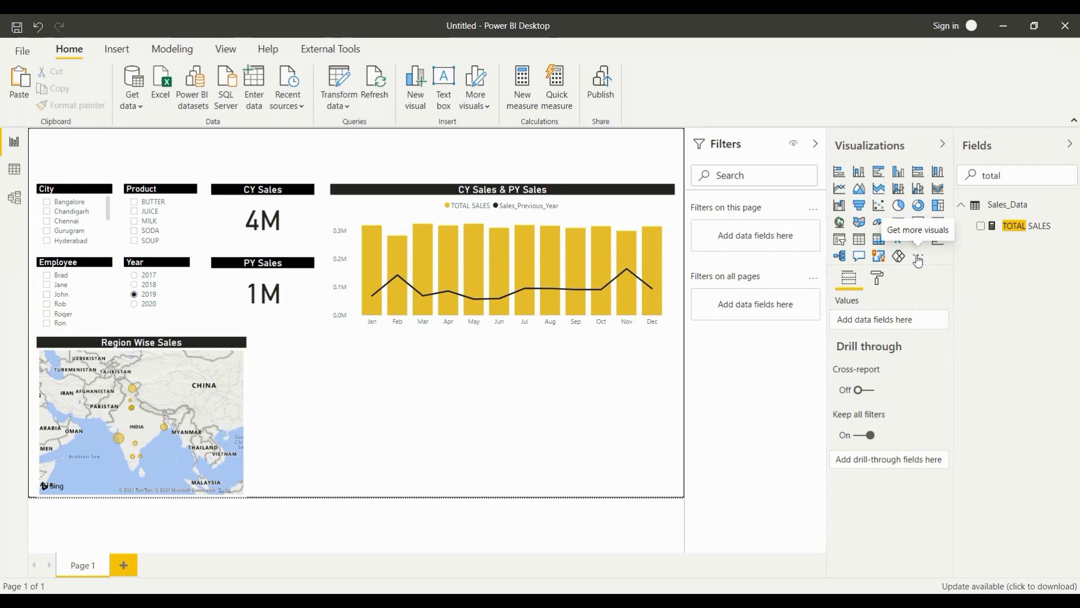
Step: Insert a donut chart beside the map with TOTAL SALES as values and Product Name as legend
left_click(918, 206)
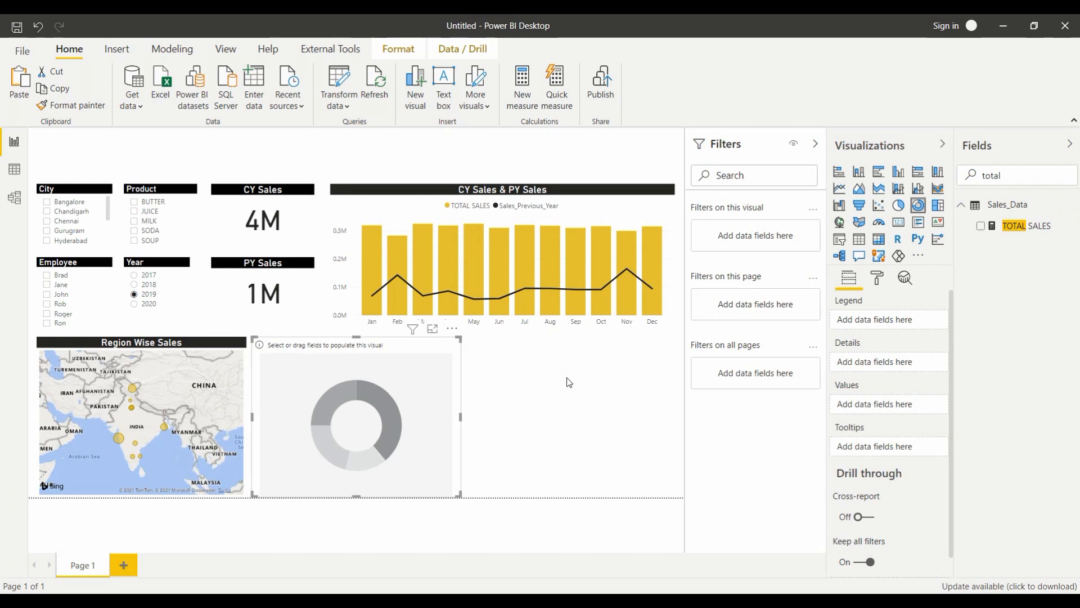
left_click(980, 226)
left_click_drag(1032, 167, 937, 173)
key("BackSpace")
type("prod")
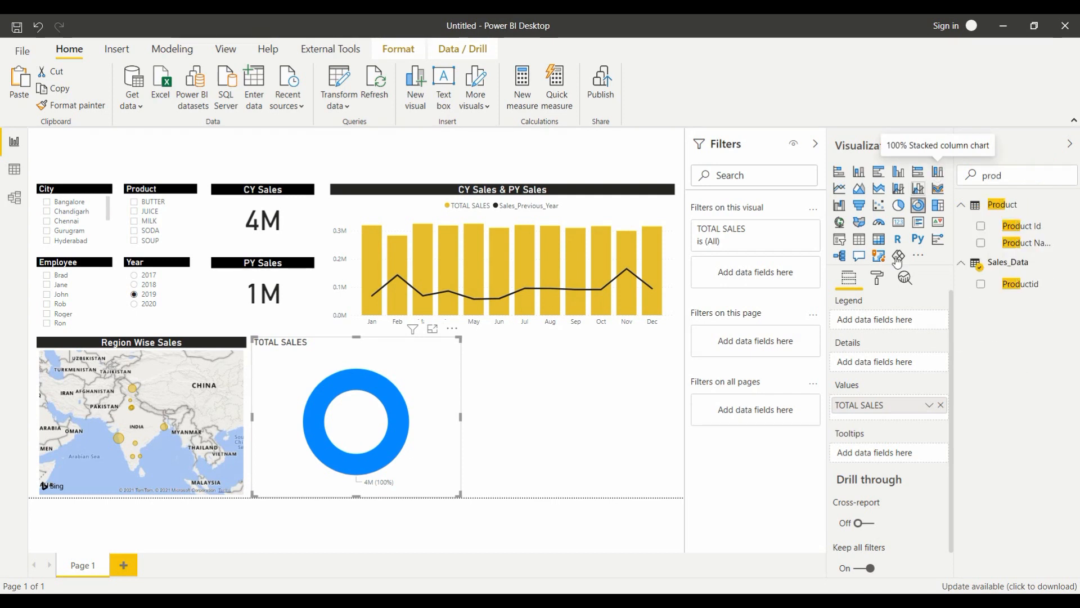
left_click(980, 243)
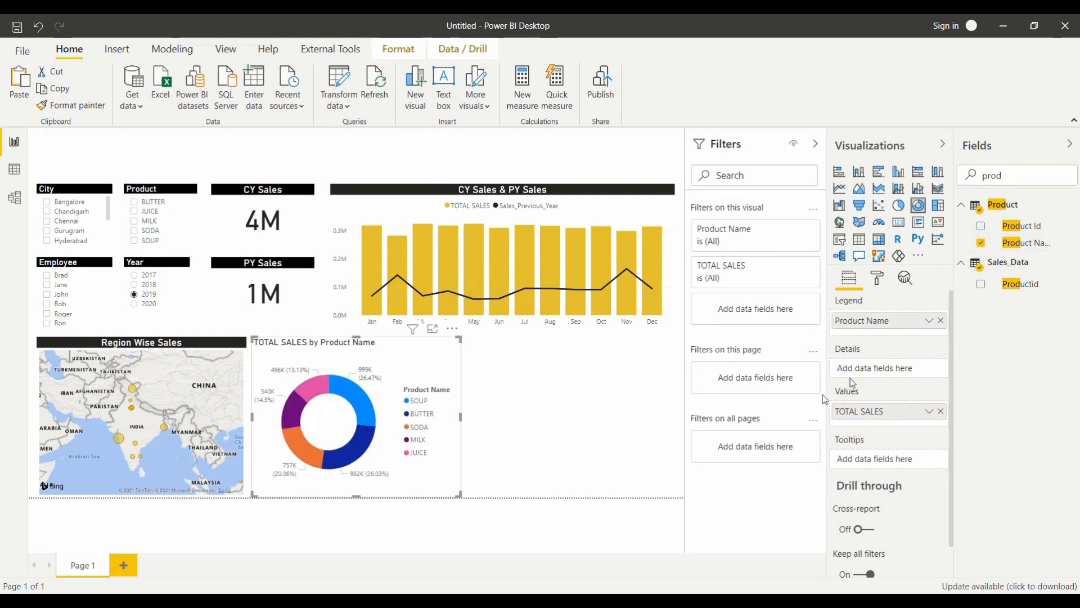
Step: Set the donut chart's legend position to Top Center
left_click(878, 279)
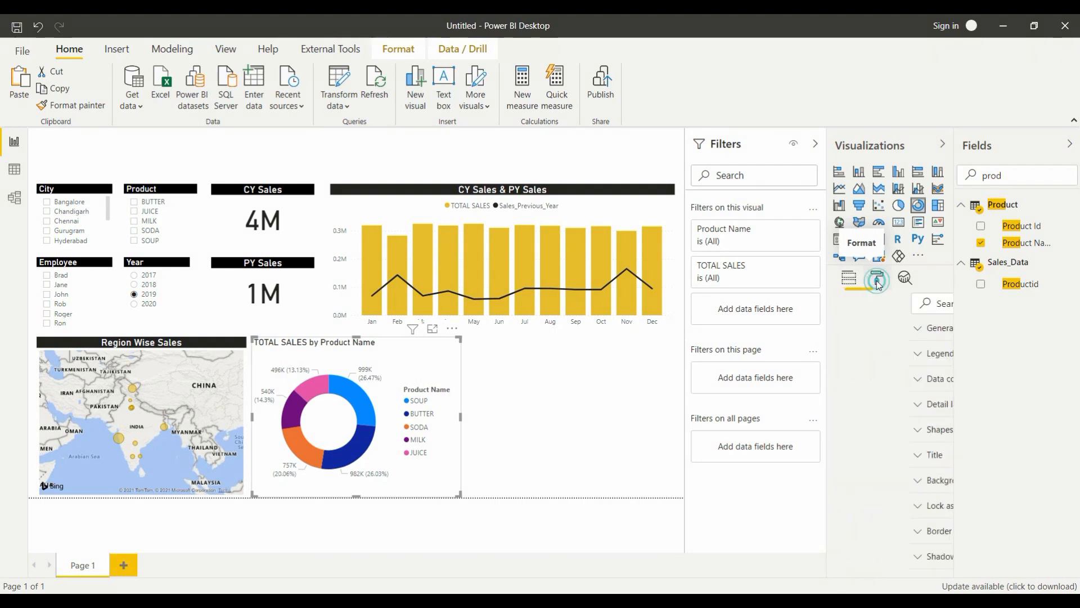
left_click(871, 357)
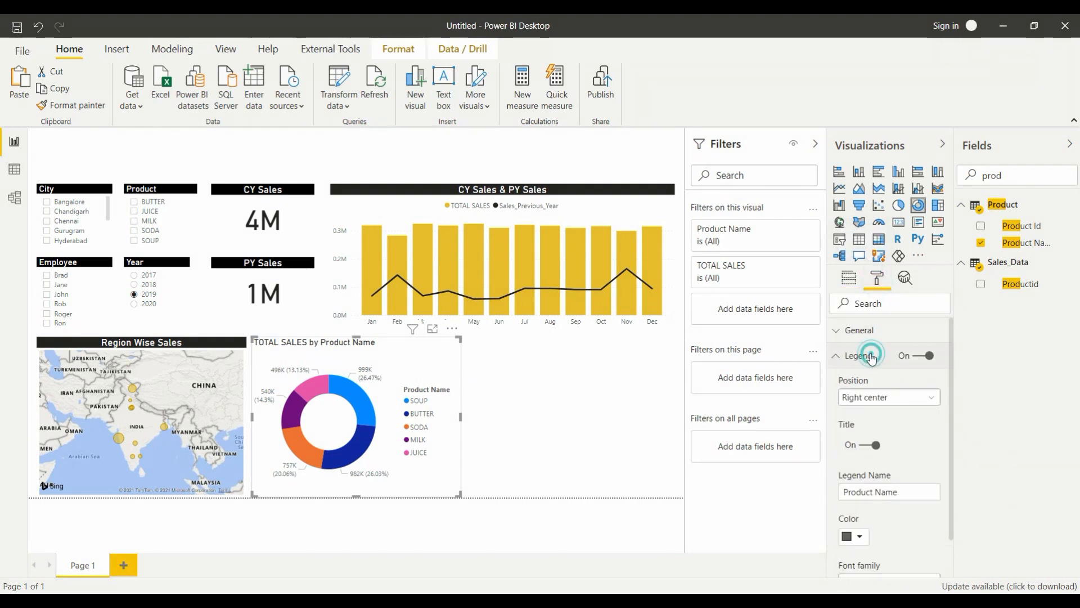
left_click(908, 397)
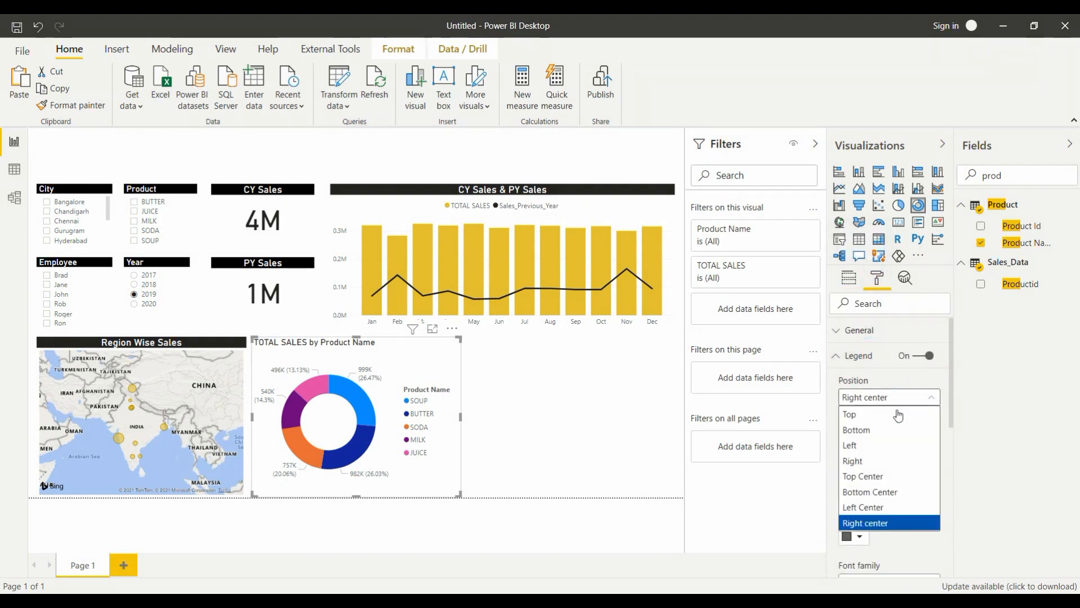
left_click(879, 475)
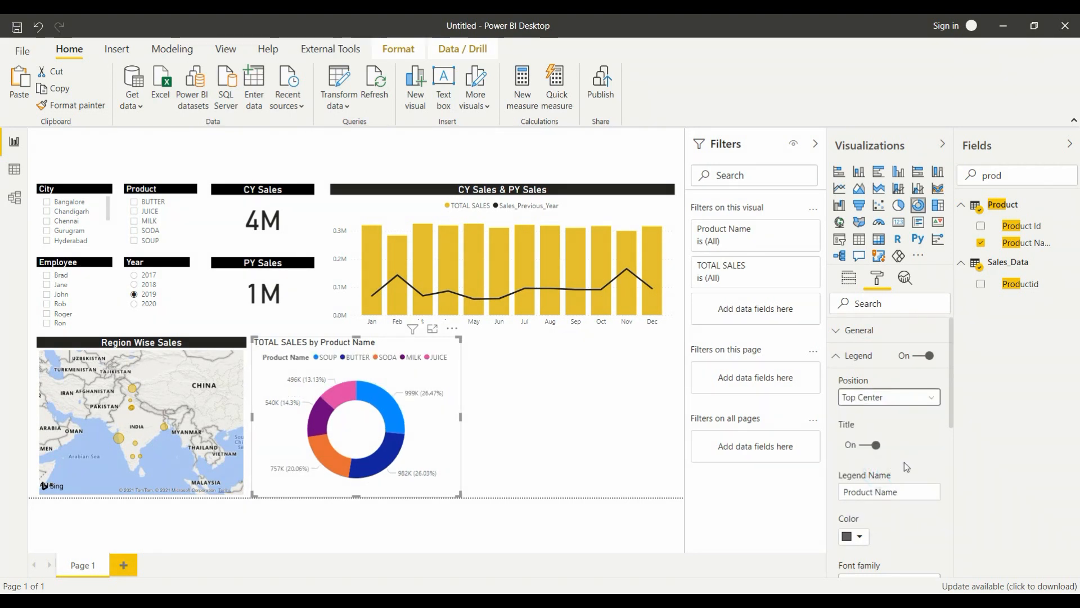
left_click(836, 356)
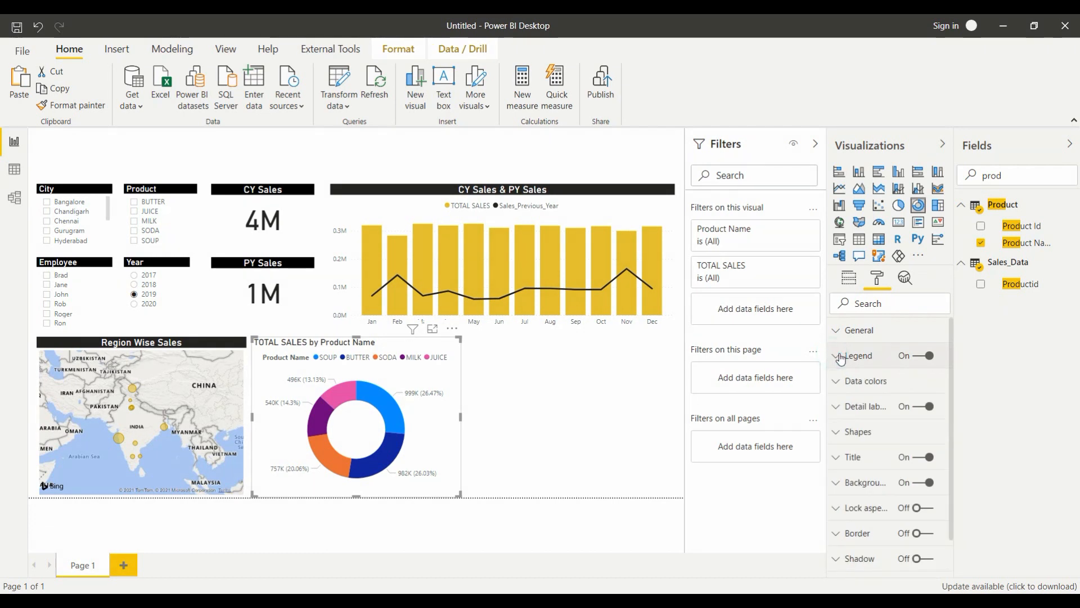
Step: Set the donut chart's detail labels to Percent of total and turn off its legend title
left_click(870, 408)
left_click(929, 450)
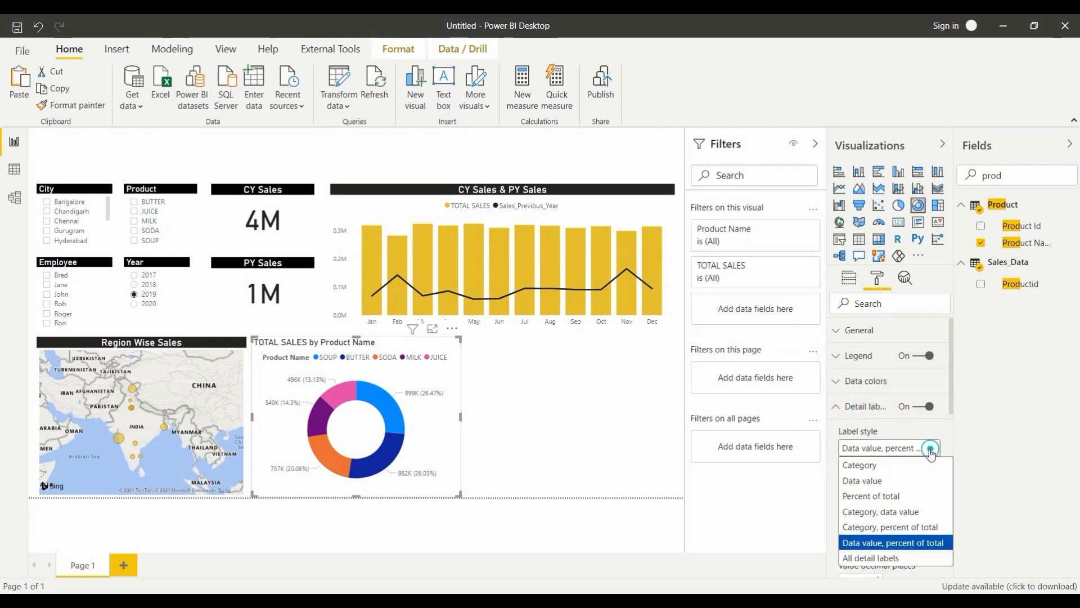
left_click(879, 495)
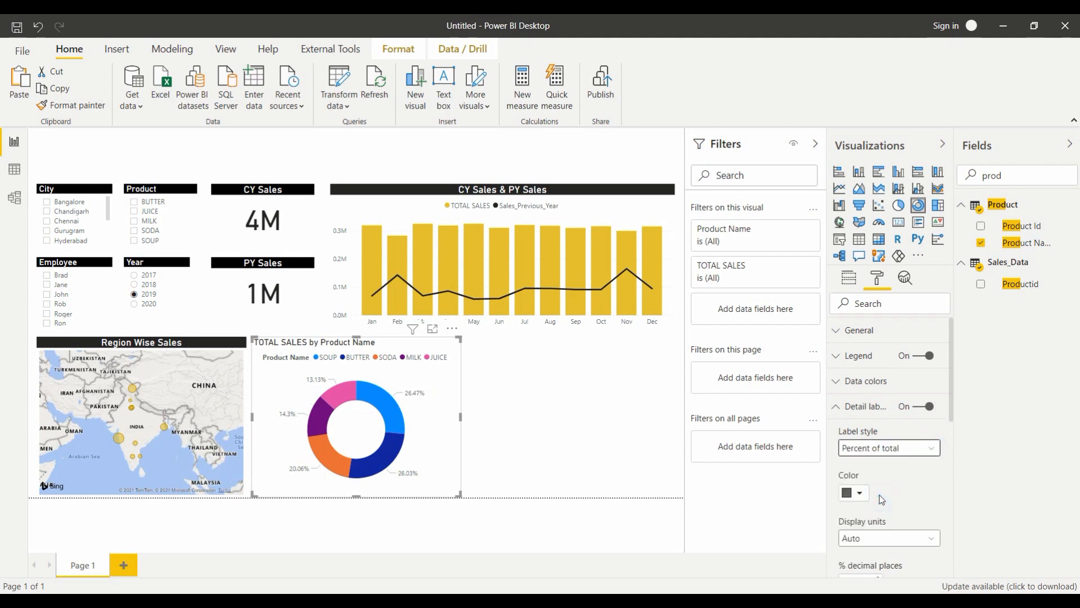
left_click(841, 410)
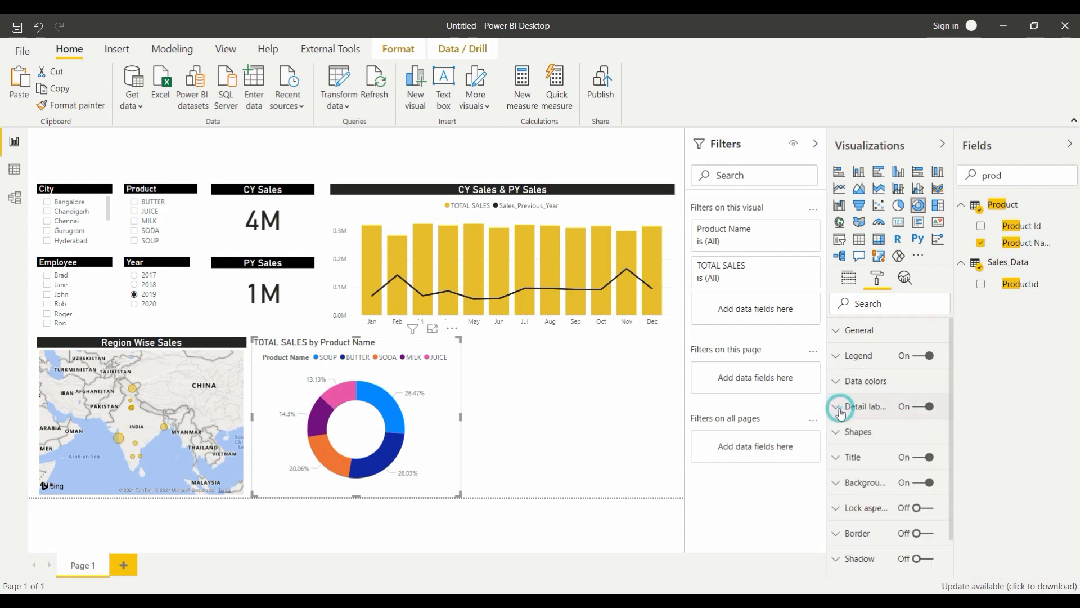
left_click(852, 355)
left_click(866, 445)
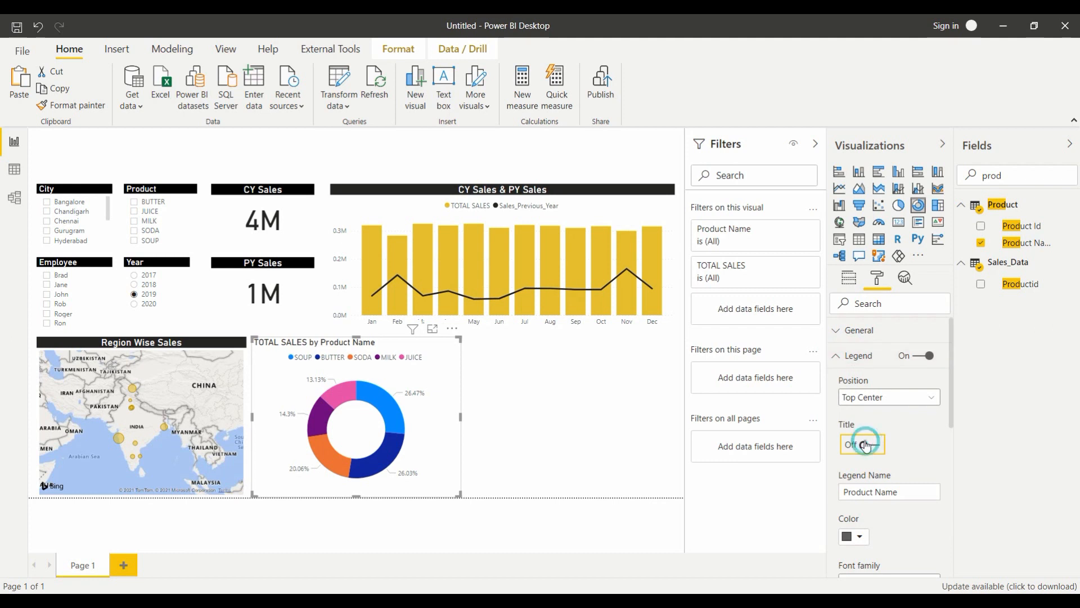
Step: Copy the Region Wise Sales map's formatting onto the donut chart with Format Painter
left_click(230, 349)
left_click(78, 105)
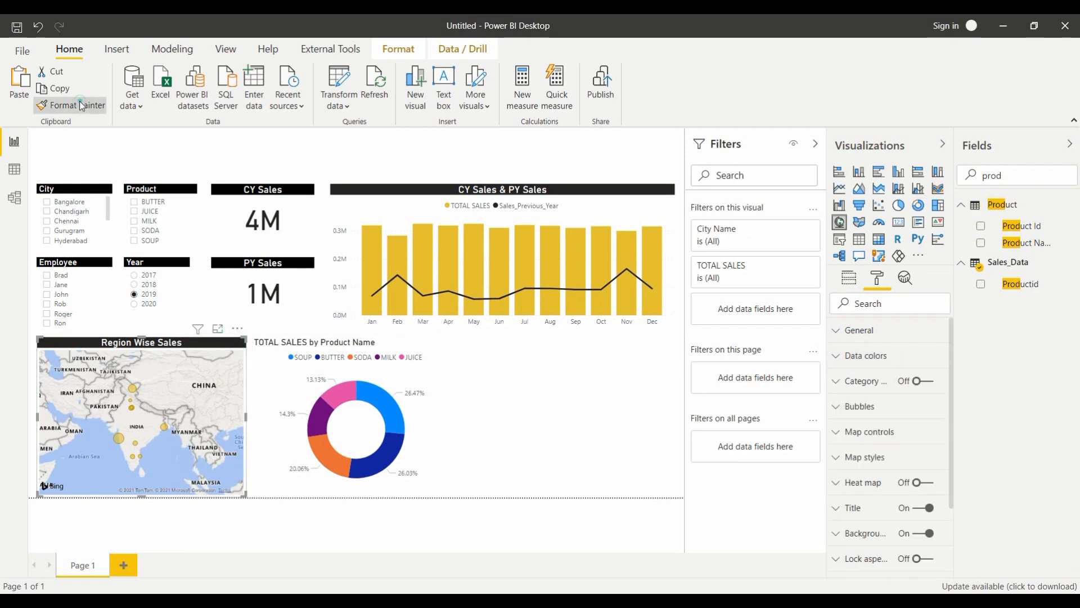
left_click(407, 364)
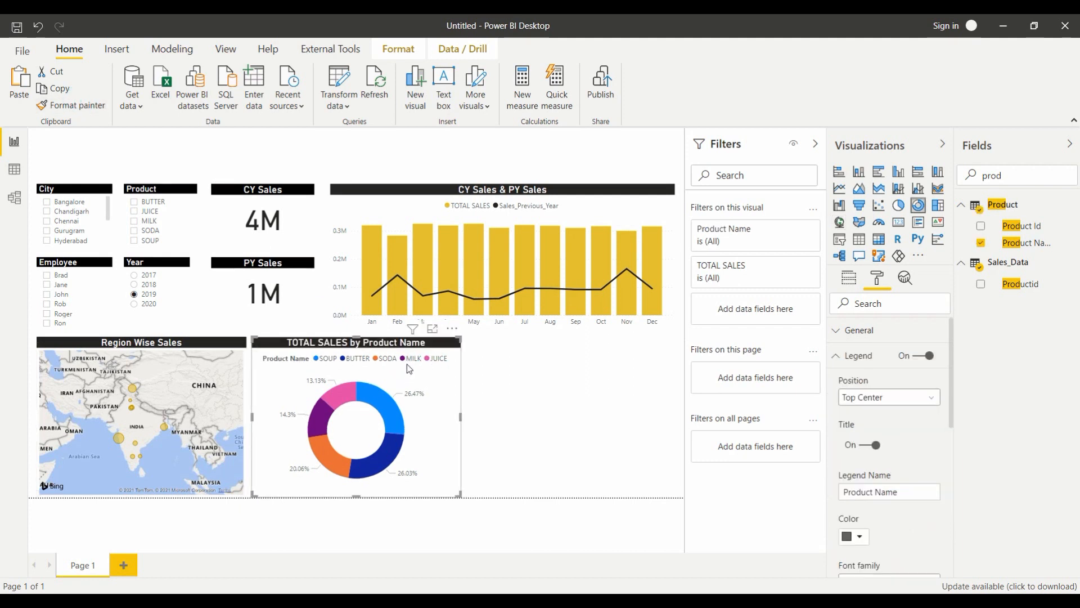
Step: Turn the donut chart's legend title off again and leave the chart selected
left_click(861, 446)
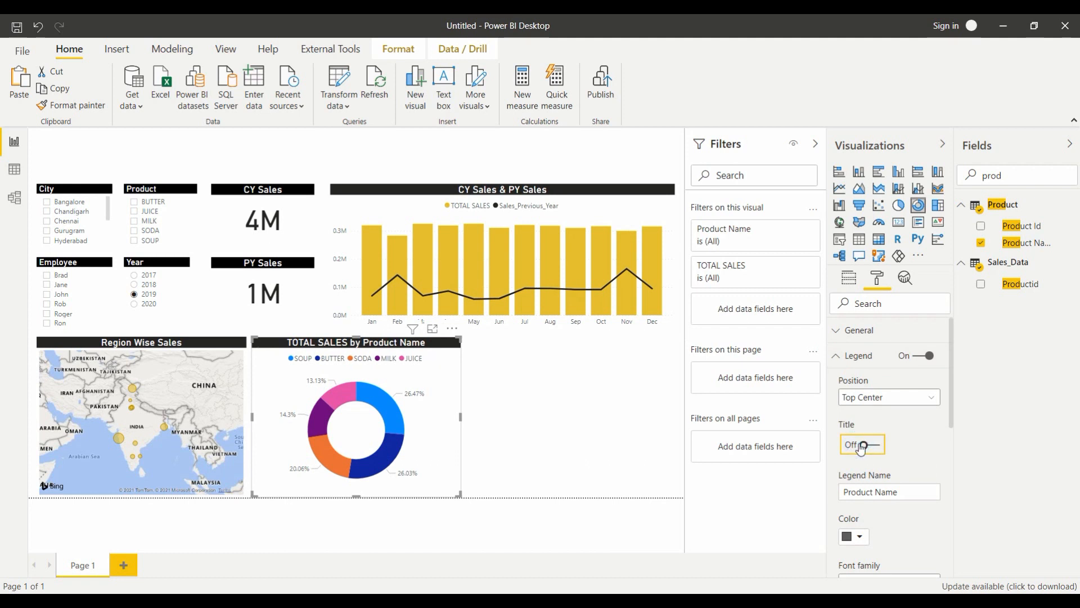
left_click(560, 533)
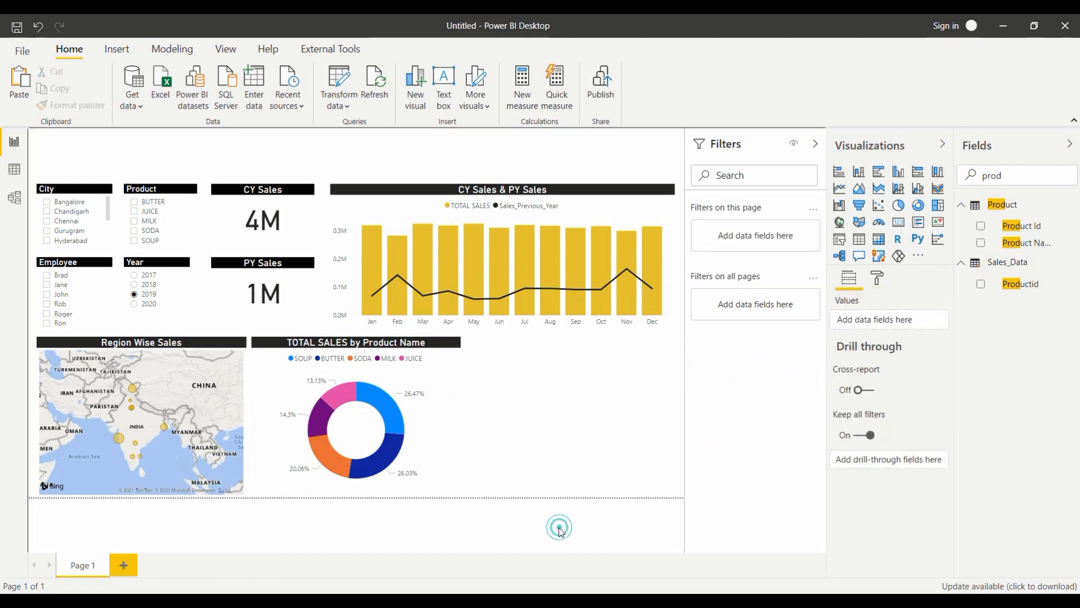
left_click(436, 495)
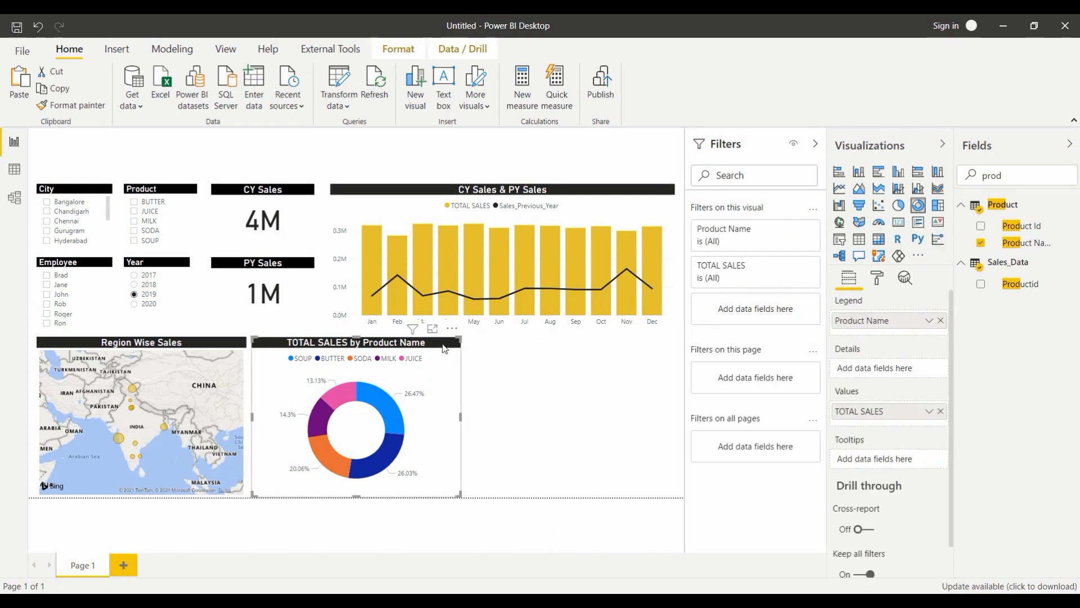
Step: Move the product donut chart slightly away from the map and import the AppSource visual Advanced Donut Visual (Light Edition), found by searching donut
left_click_drag(443, 348, 456, 349)
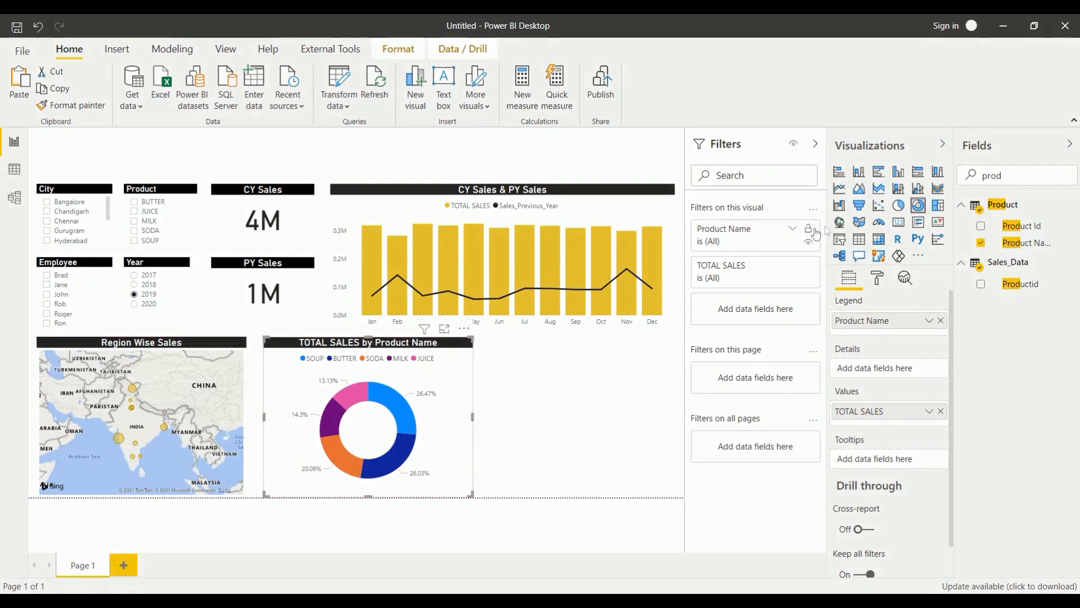
left_click(920, 259)
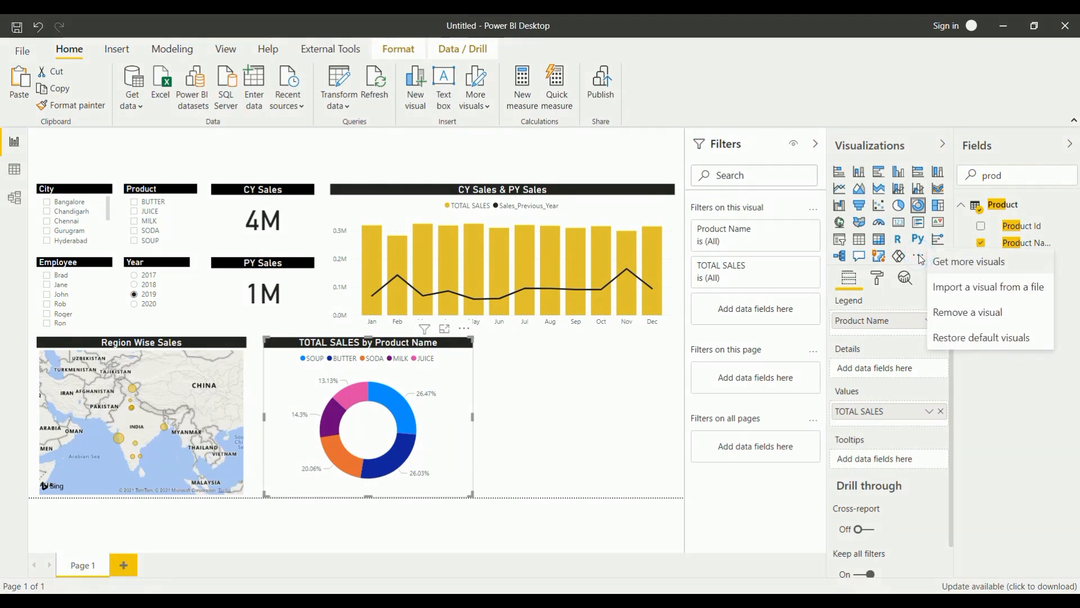
left_click(980, 264)
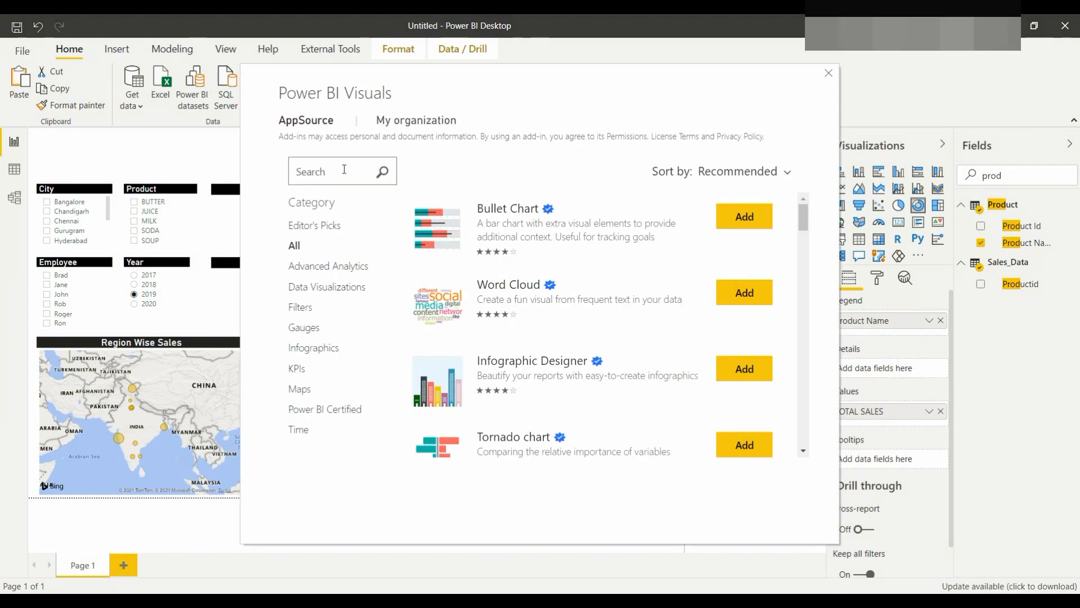
left_click(344, 170)
key("Return")
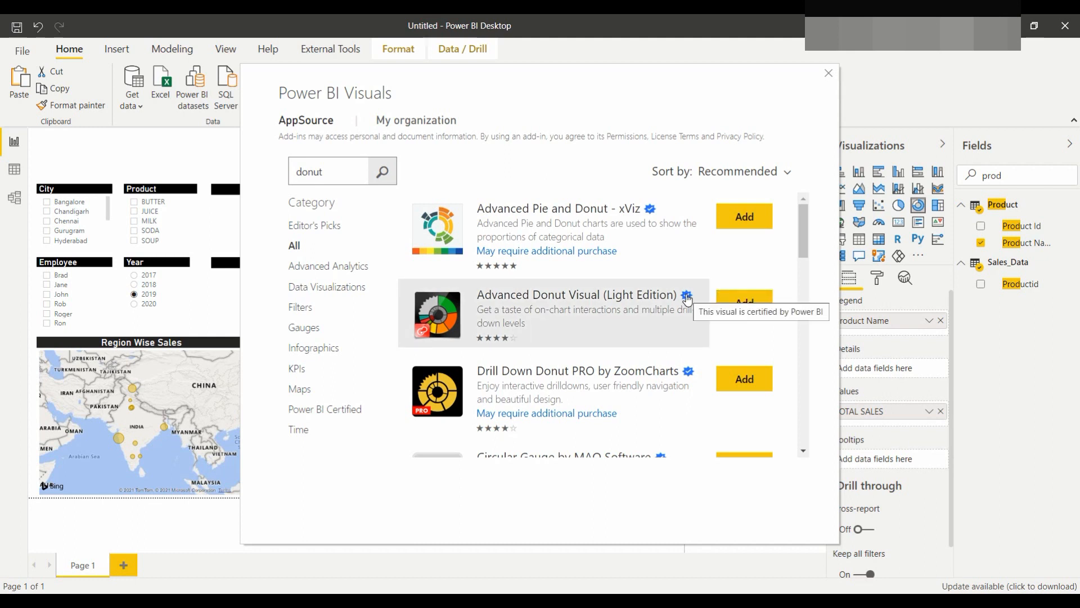
left_click(745, 302)
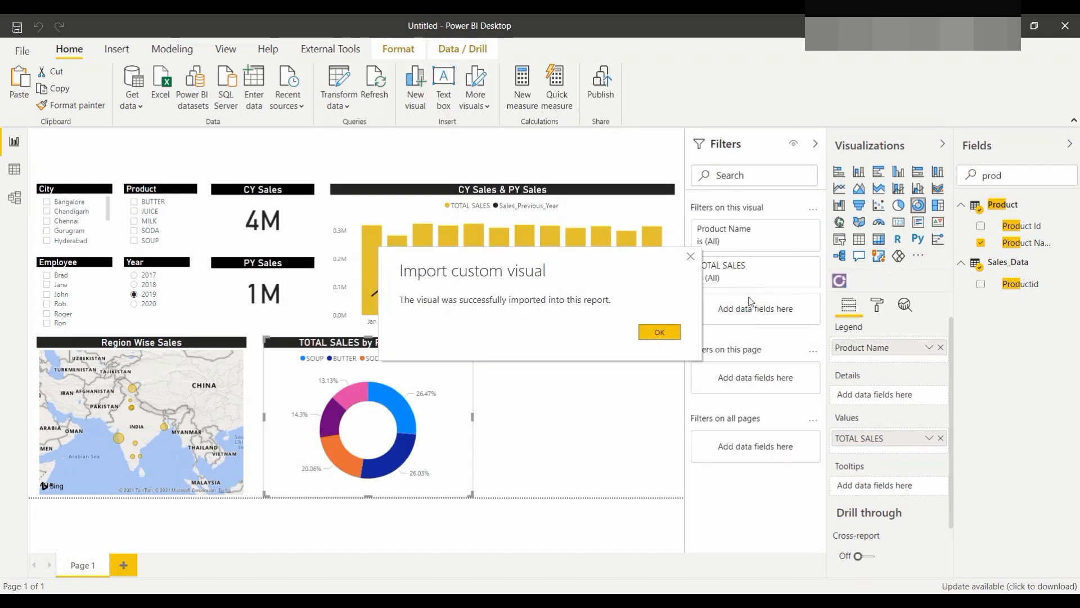
left_click(661, 337)
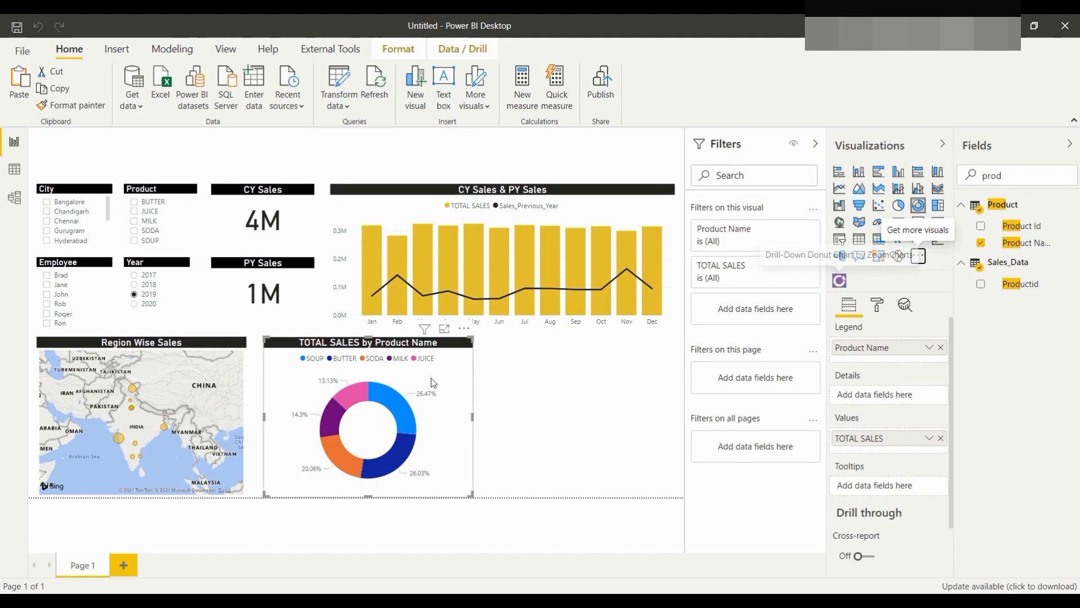
Step: Convert the product donut chart to the imported ZoomCharts donut visual and check its slice tooltips
left_click(838, 281)
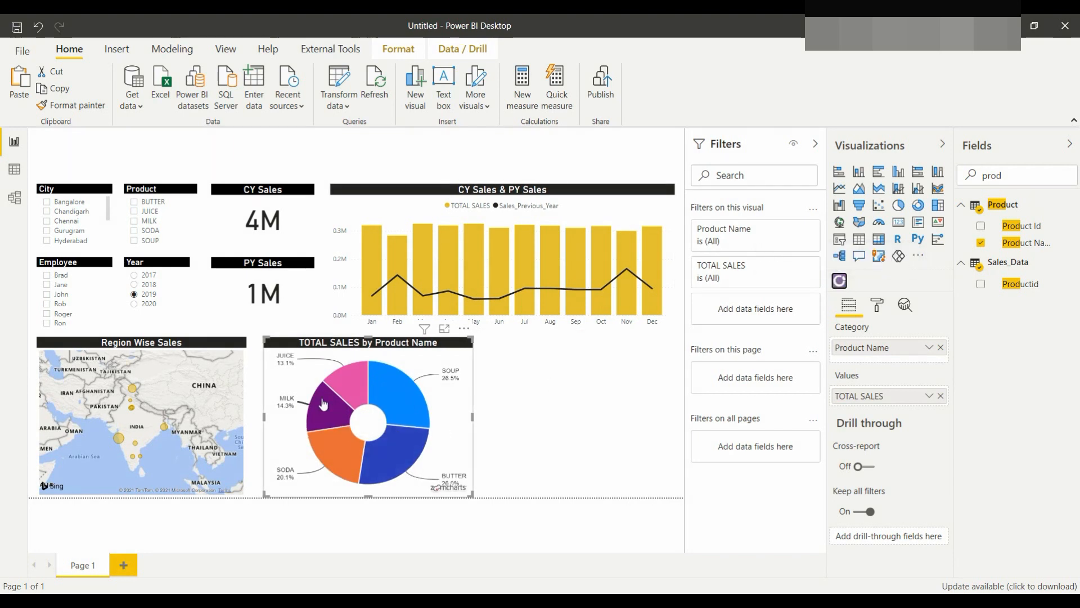
mouse_move(413, 450)
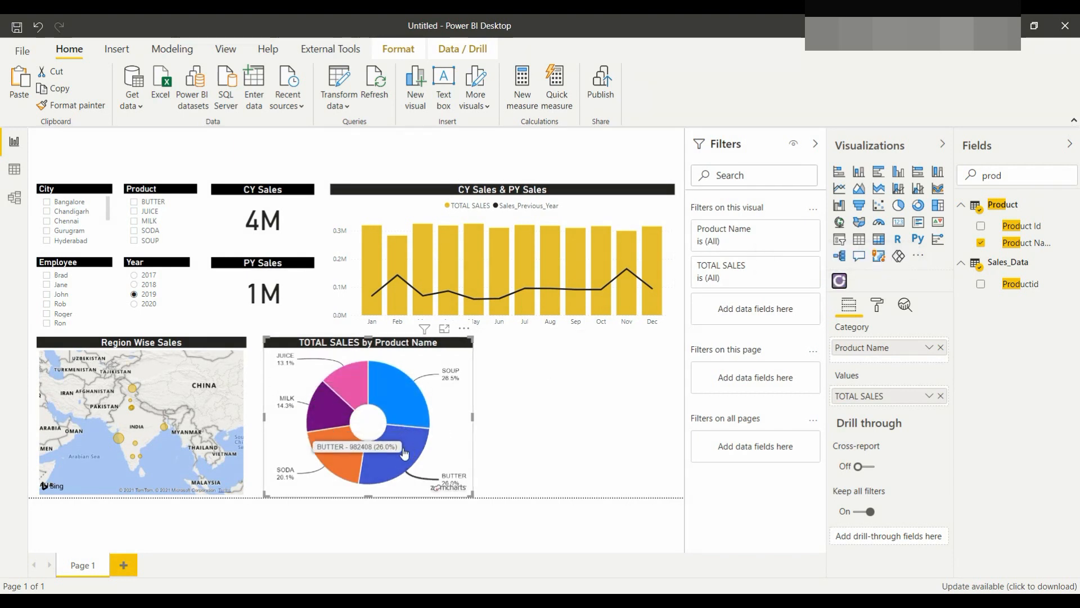
mouse_move(328, 414)
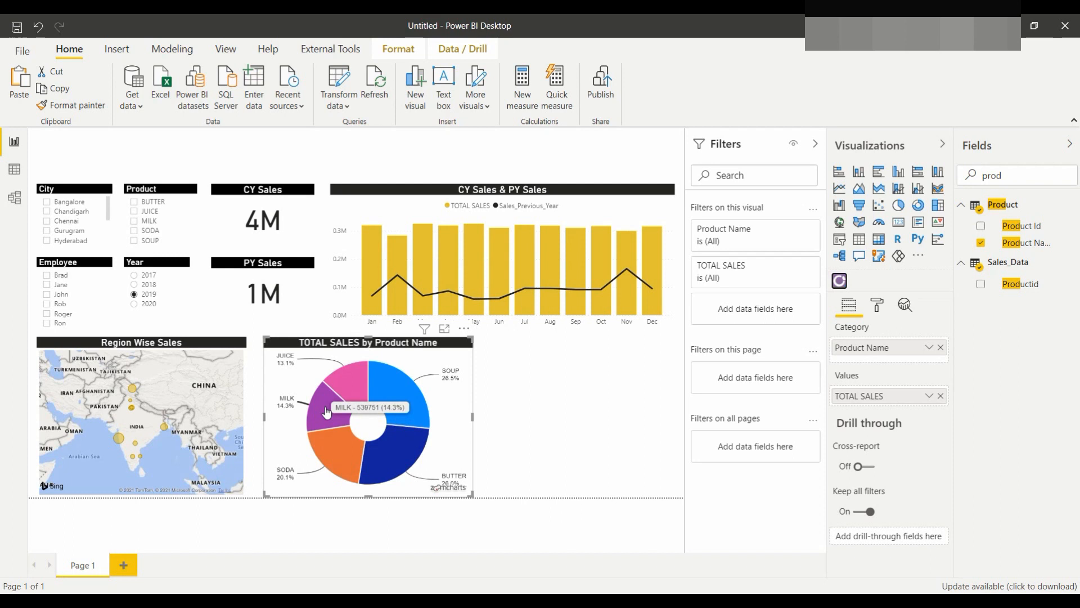
mouse_move(354, 382)
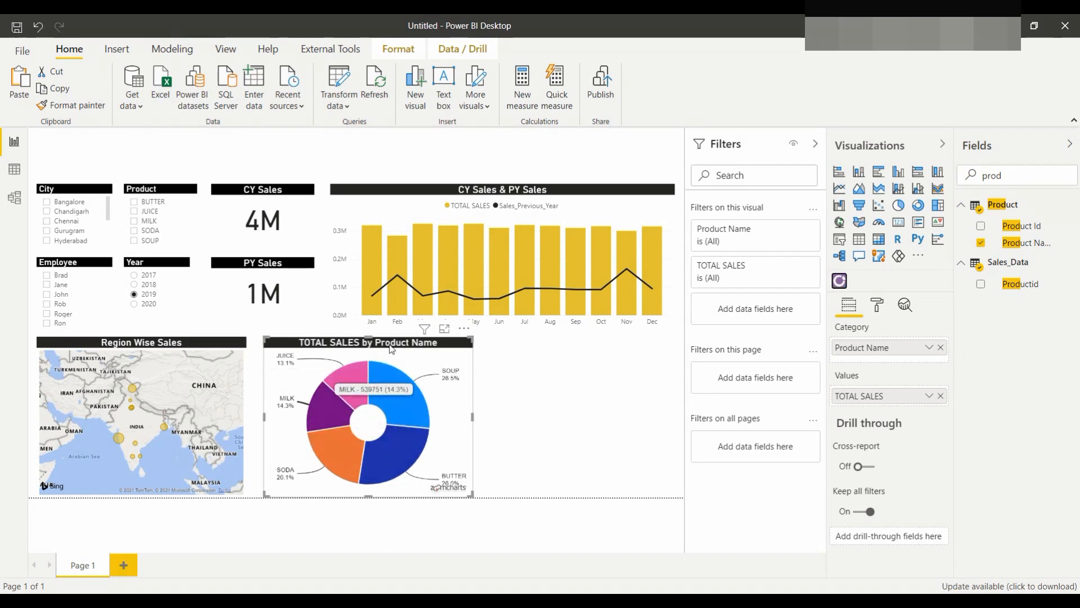
Step: Add a clustered bar chart in the empty space beside the donut chart with TOTAL SALES as its values
left_click(563, 365)
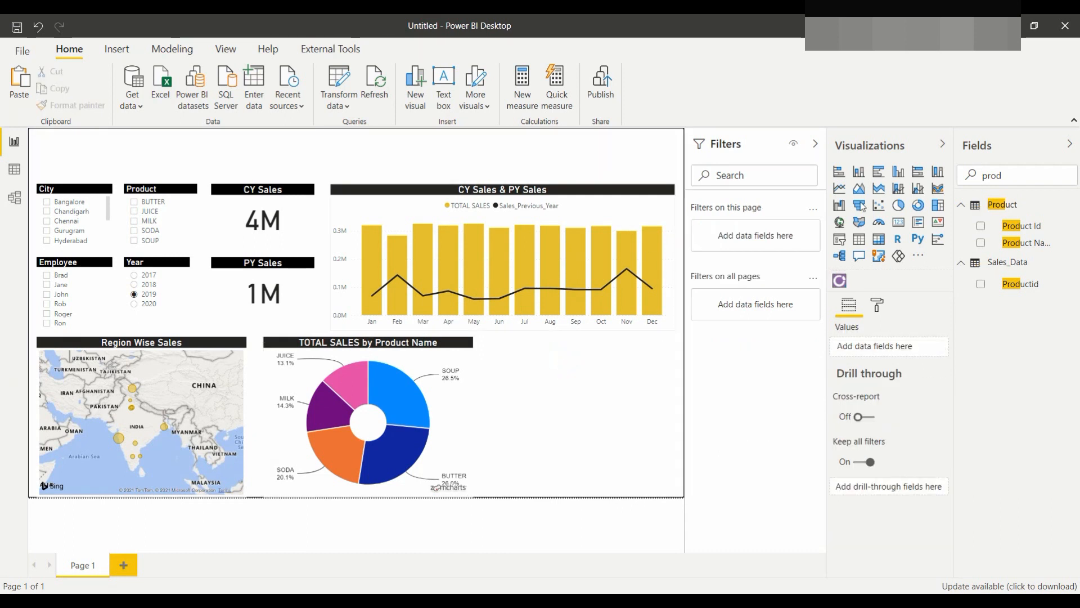
left_click(879, 173)
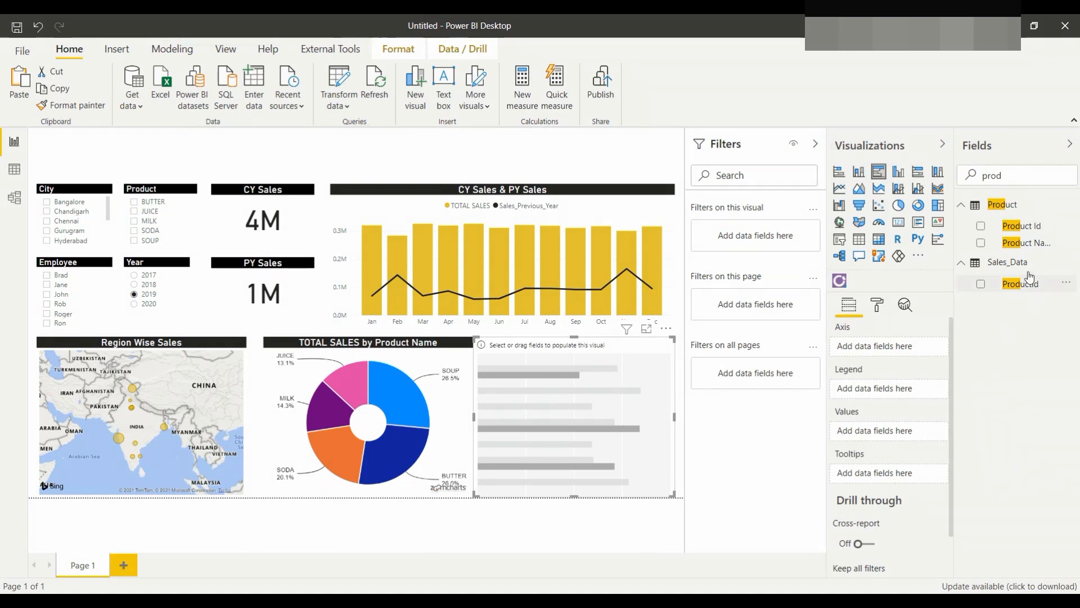
left_click(1017, 174)
key("BackSpace")
key("BackSpace")
key("BackSpace")
key("BackSpace")
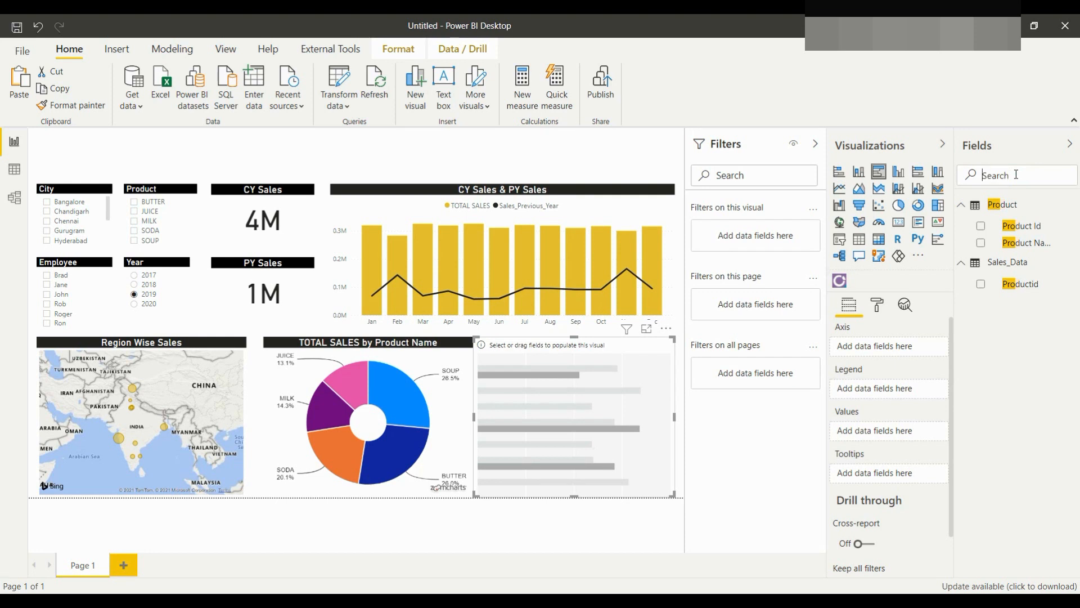
type("sales")
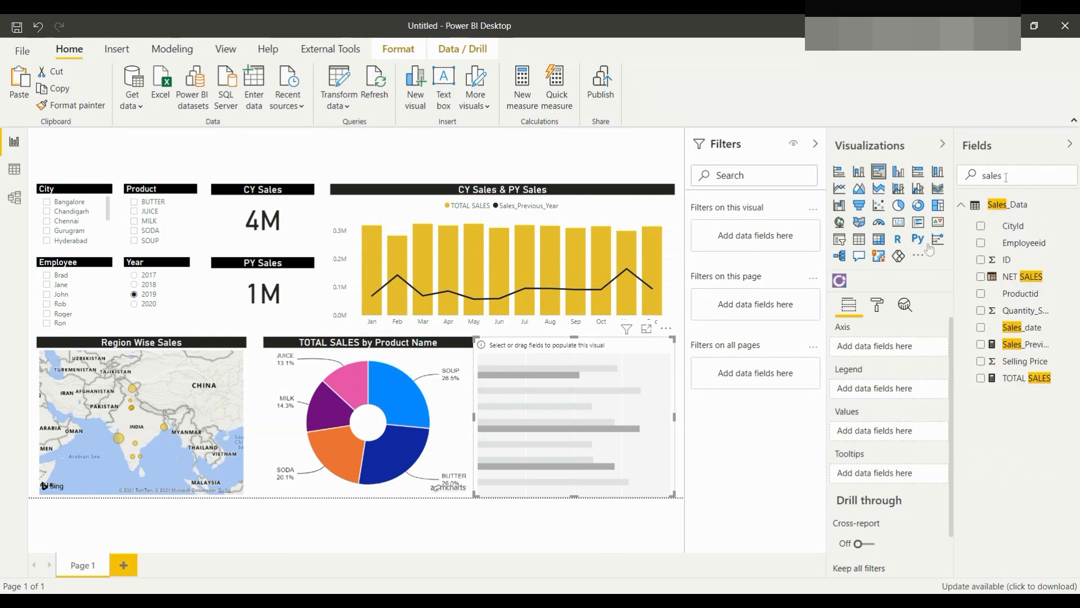
left_click(981, 379)
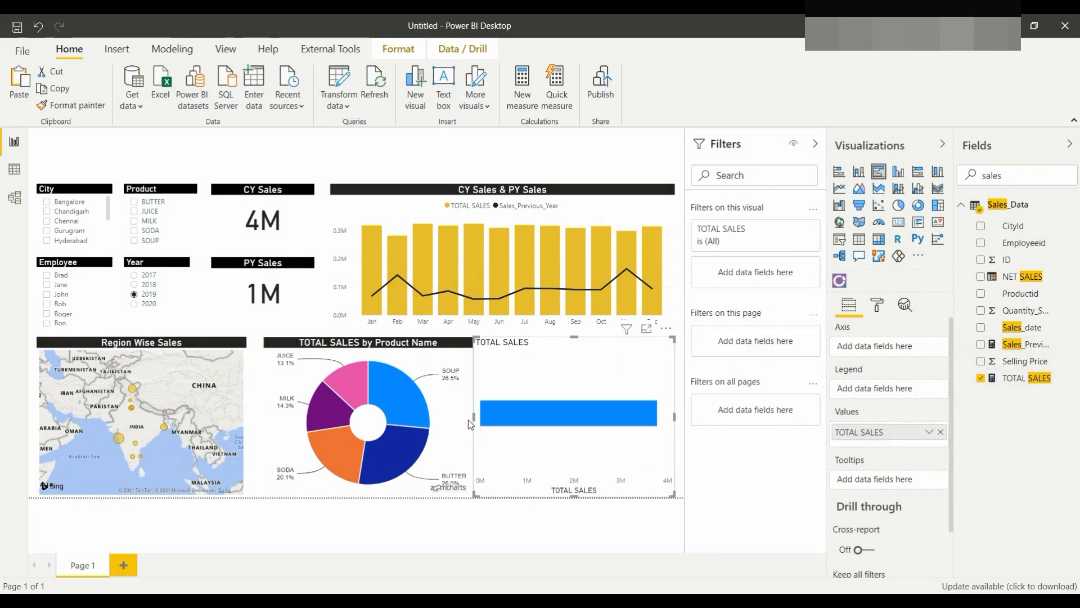
Step: Narrow the bar chart to leave a gap beside the donut chart and add Employee Name as its axis
left_click_drag(471, 417, 488, 419)
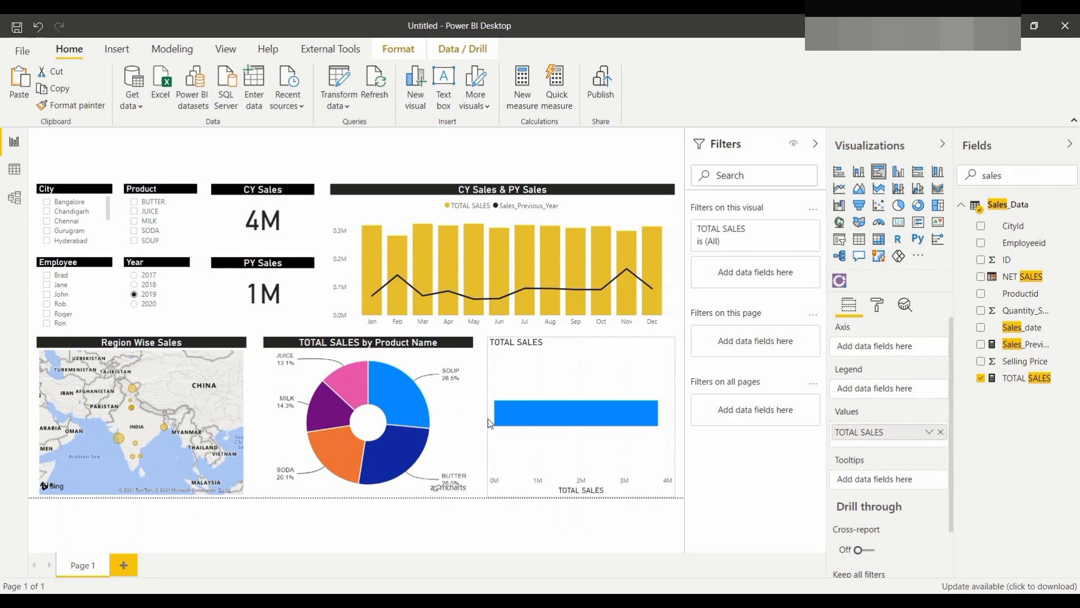
left_click(528, 423)
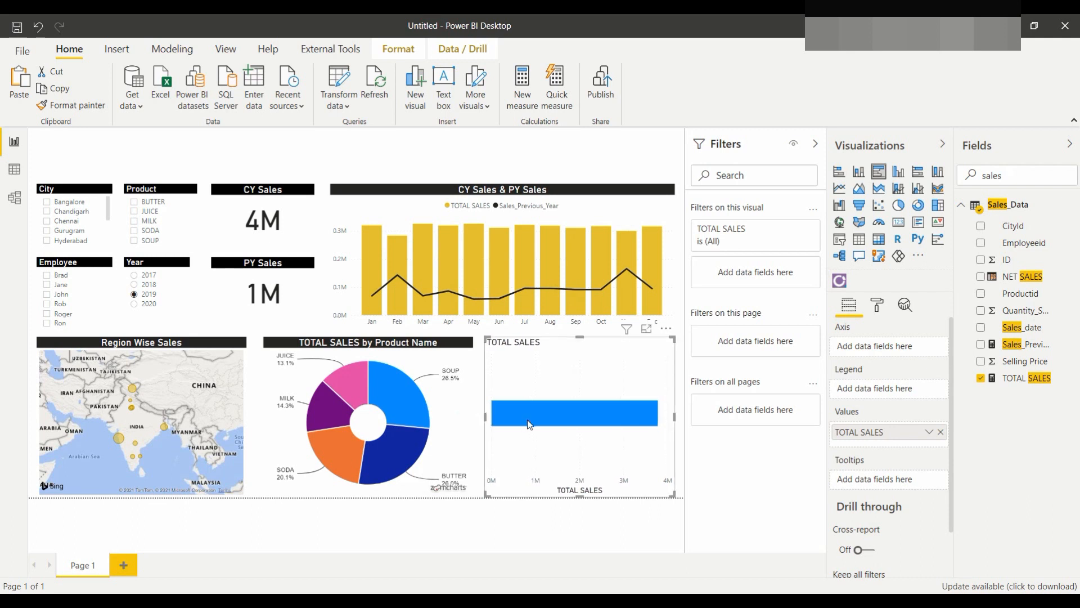
left_click_drag(673, 415, 673, 420)
left_click_drag(1010, 173, 975, 172)
type("employee")
left_click(980, 242)
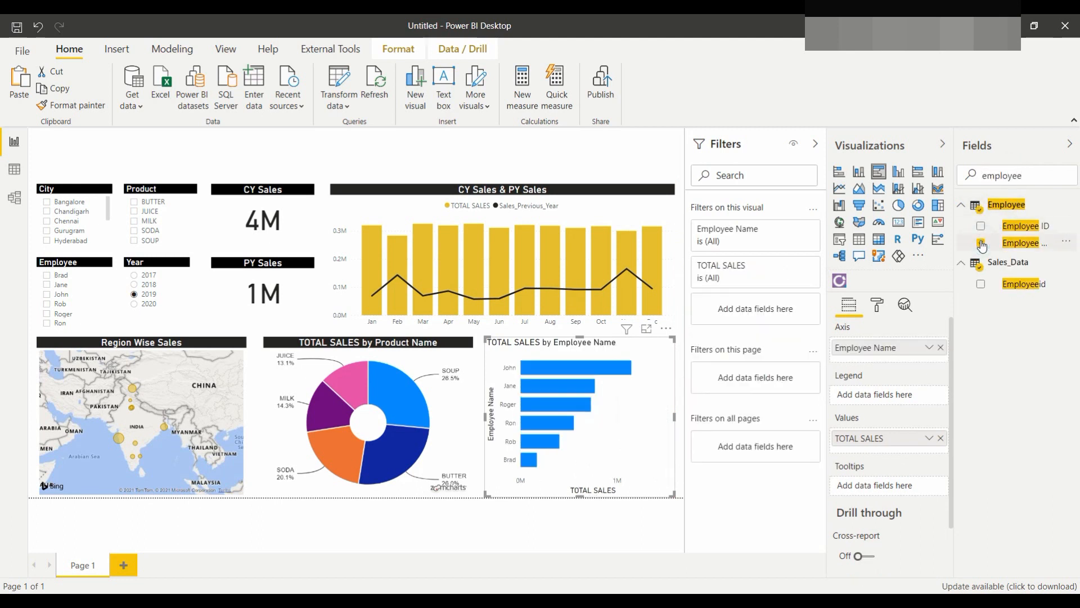
Step: Copy the CY Sales & PY Sales chart's formatting onto the employee bar chart with Format Painter
left_click(612, 208)
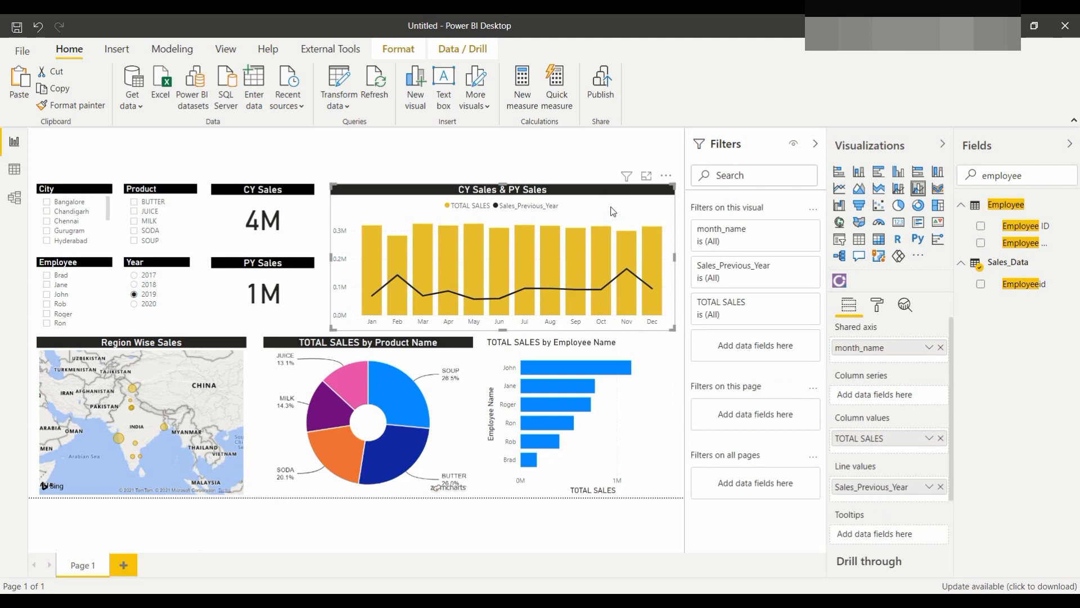
left_click(89, 110)
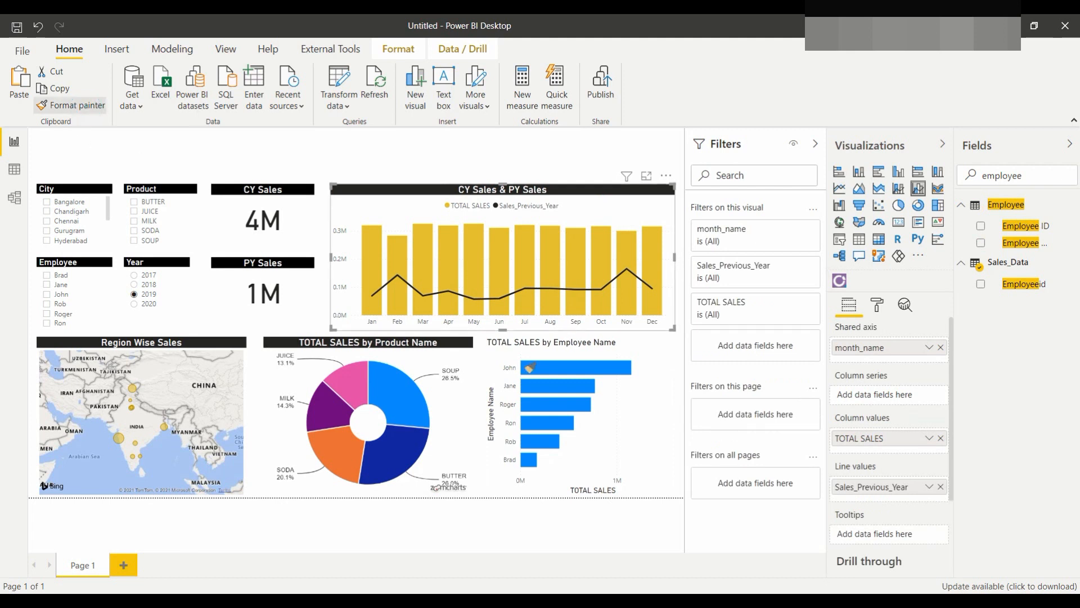
left_click(626, 401)
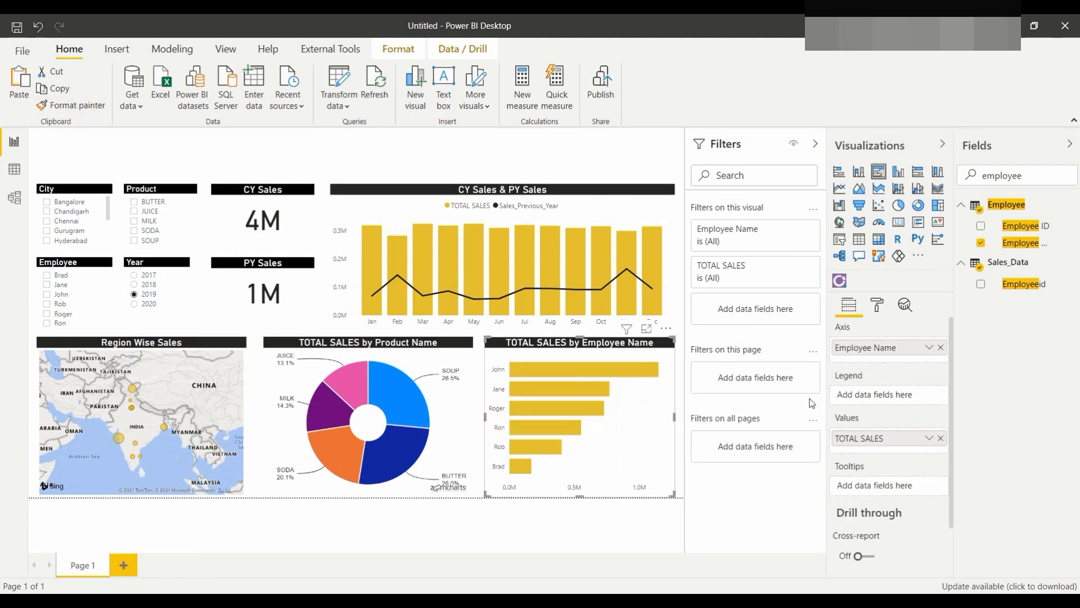
Step: Set the employee bar chart's title text to Employee Wise Sales
left_click(876, 307)
left_click(836, 534)
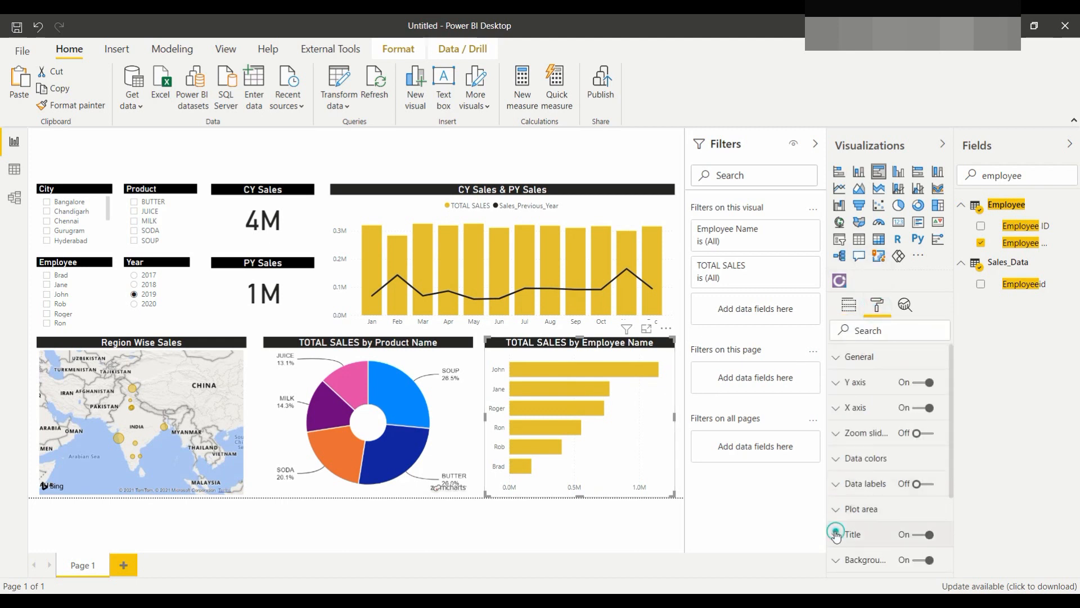
scroll(950, 433, "down", 3)
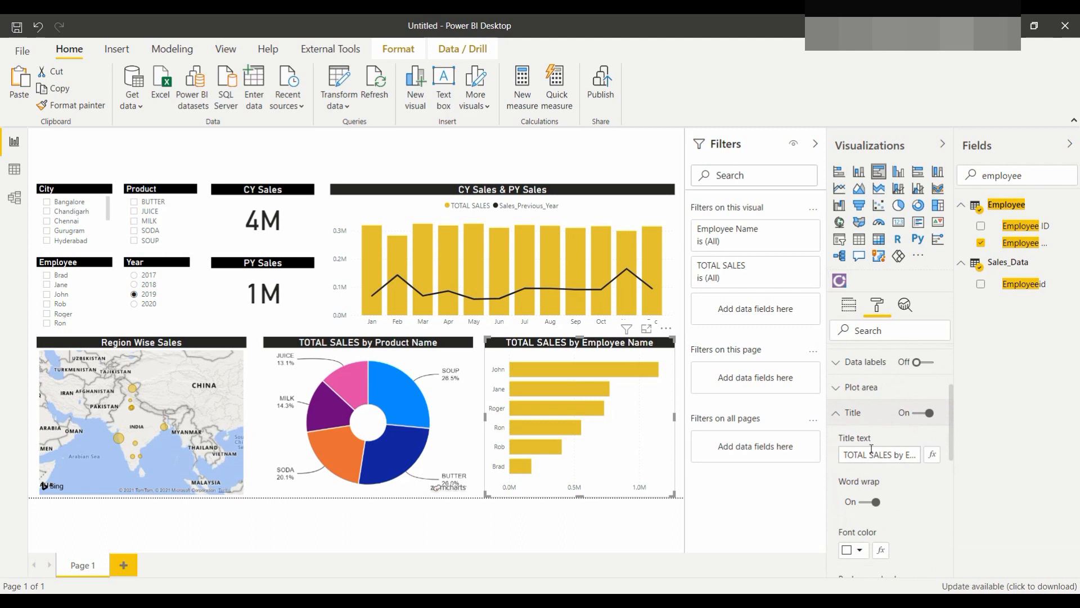
triple_click(870, 452)
type("Employee Wise Sales")
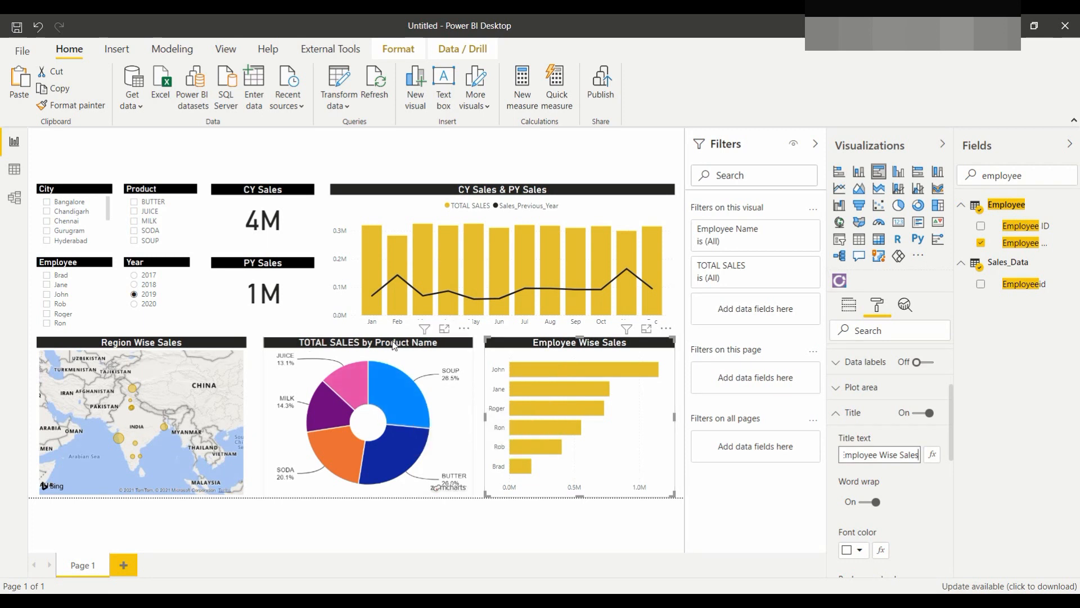
Step: Set the donut chart's title text to Product Wise Sales and deselect the chart
left_click(440, 355)
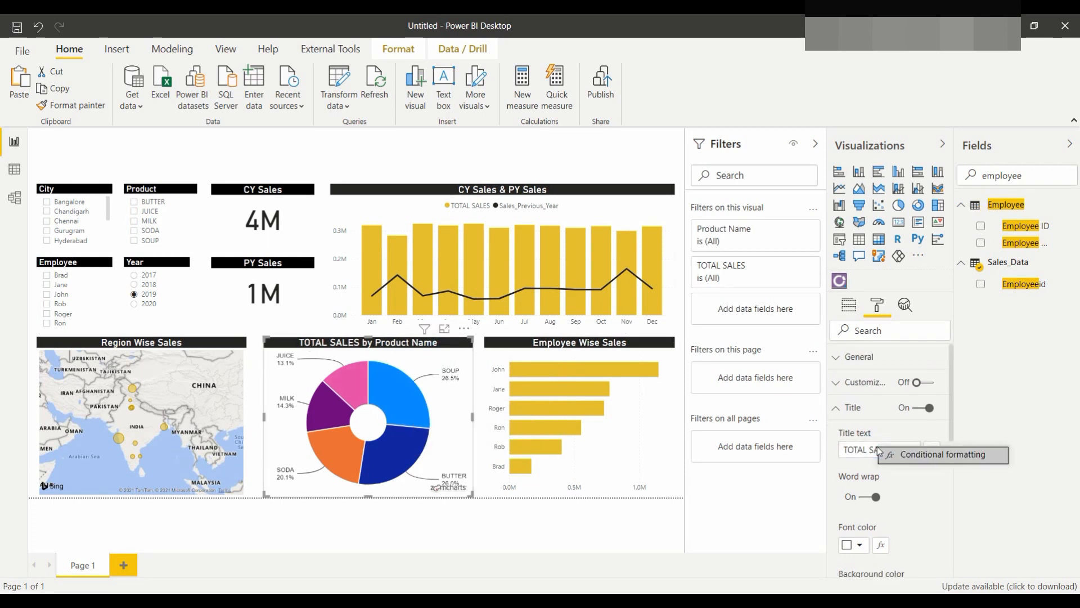
triple_click(849, 449)
type("Pro")
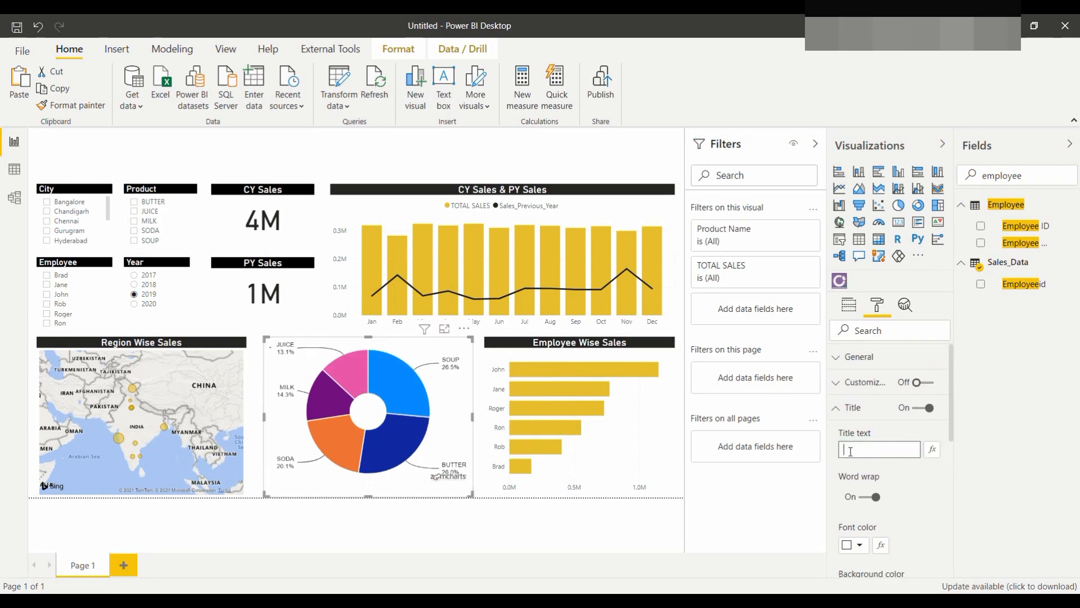
type("duct Wise Sales")
left_click(560, 526)
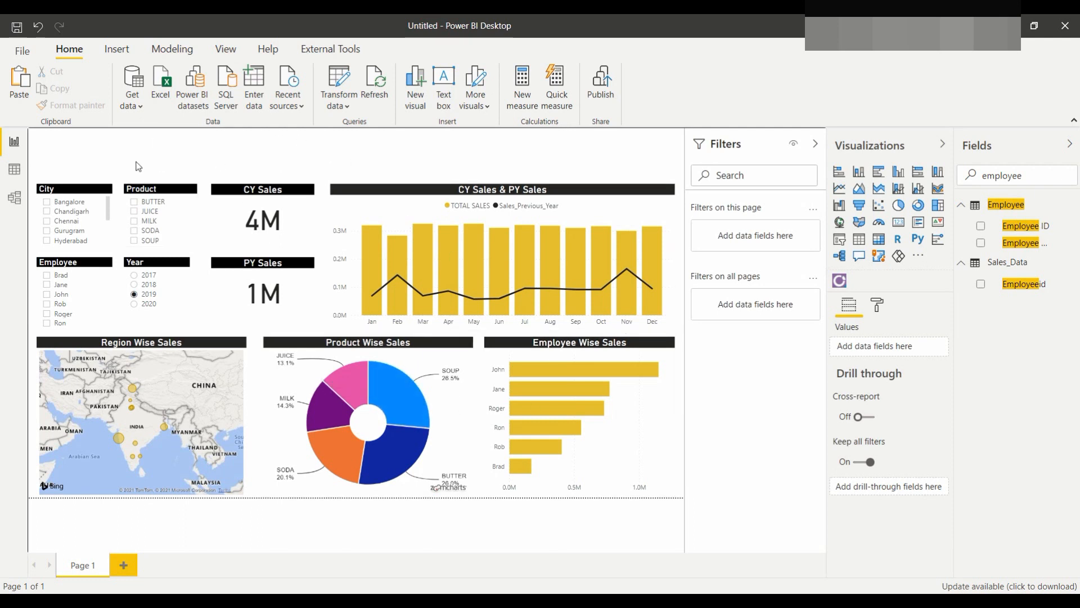
Step: Insert a line shape on the page and set its rotation to 90° so it runs horizontally
left_click(124, 47)
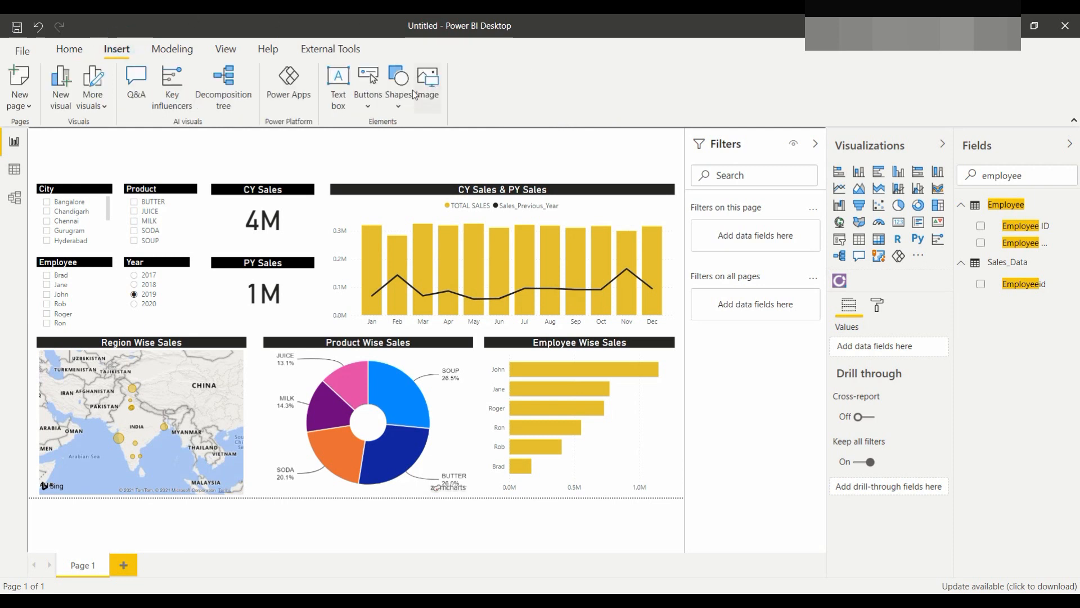
left_click(402, 103)
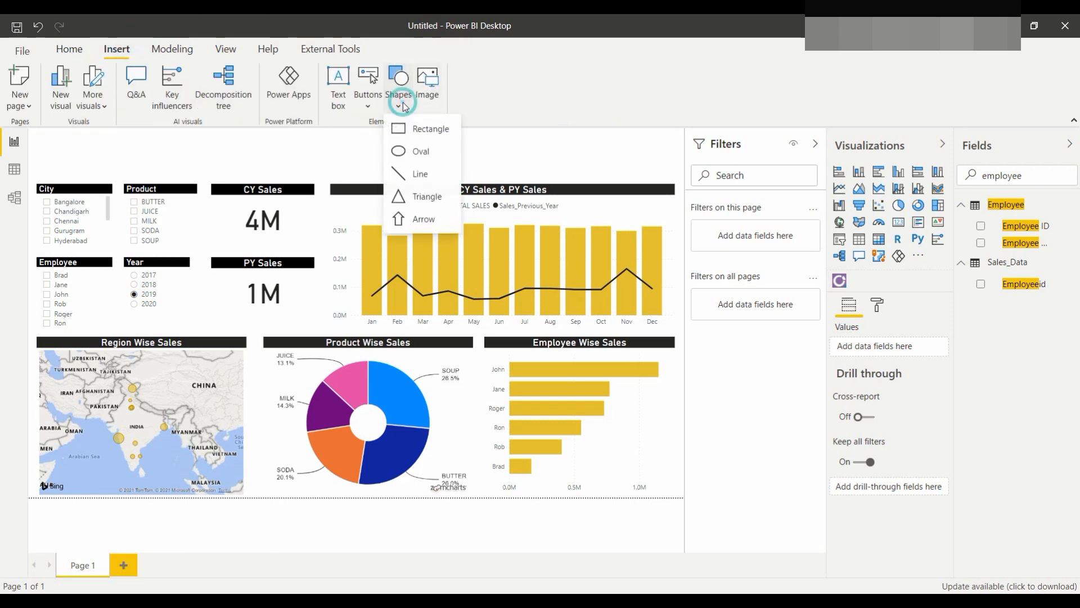
left_click(420, 174)
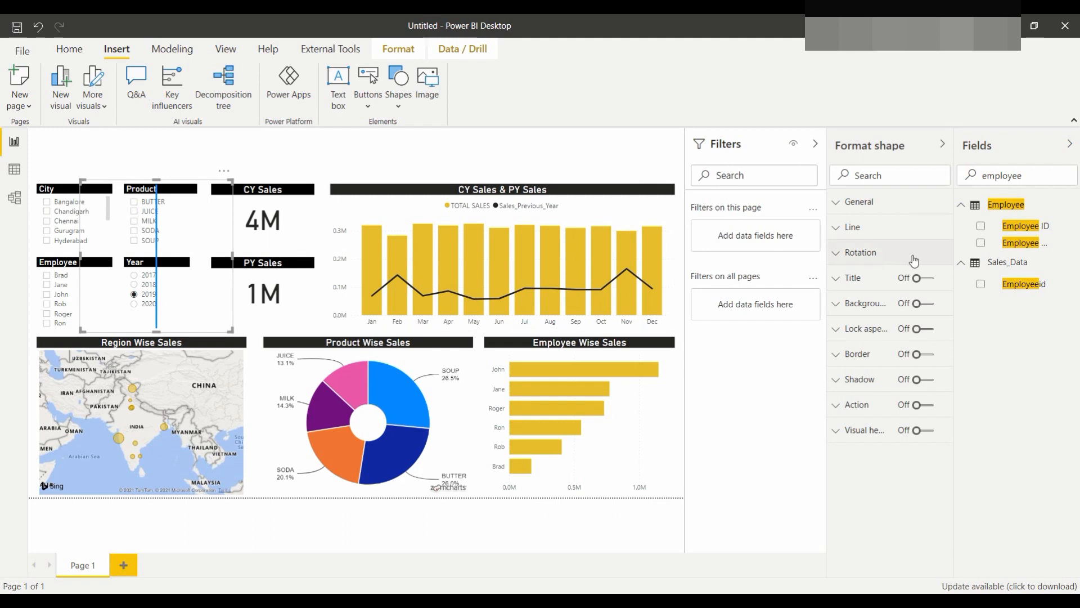
left_click(872, 253)
left_click(853, 297)
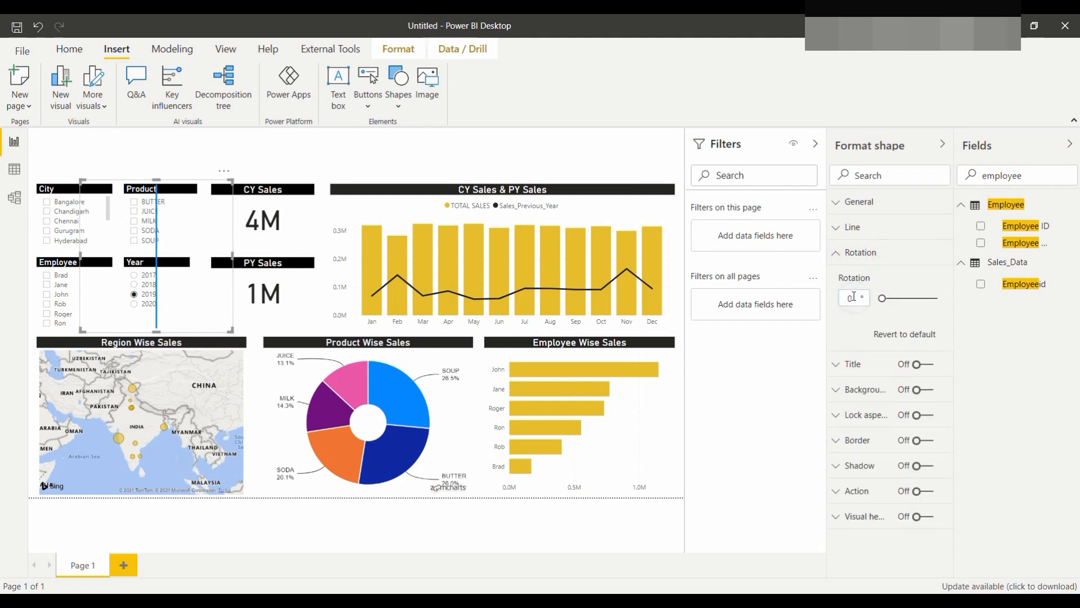
type("90")
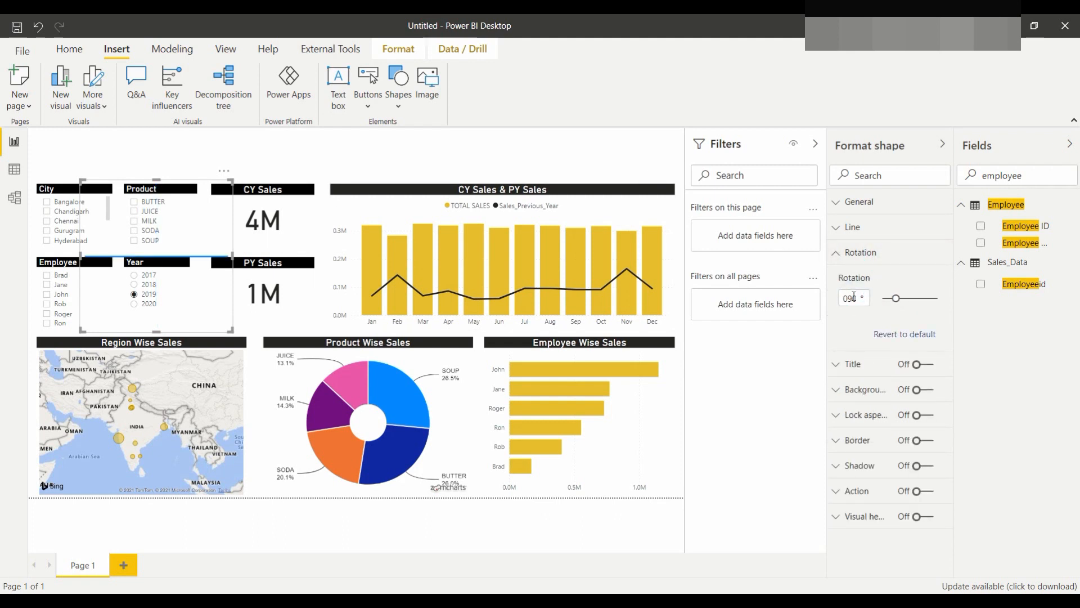
left_click(849, 296)
Step: Reduce the height of the line's frame and set the line weight to 1 pt
left_click_drag(231, 331, 223, 266)
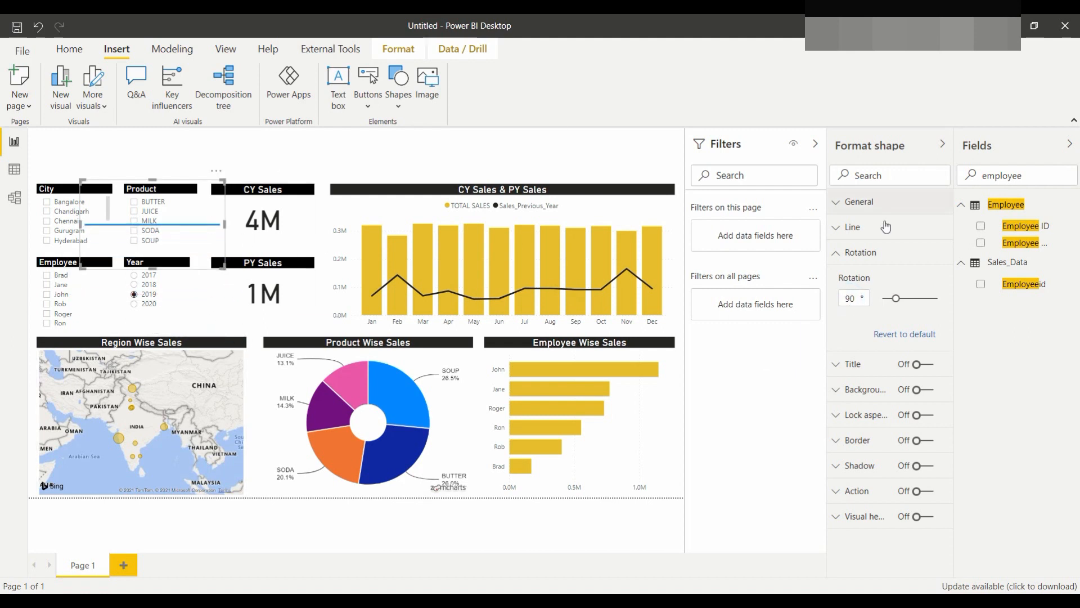
left_click(836, 252)
left_click(839, 227)
left_click(878, 372)
left_click(878, 372)
Step: Shorten the line's frame further, move the line above the slicers and stretch it across the full page width
left_click_drag(223, 267, 220, 227)
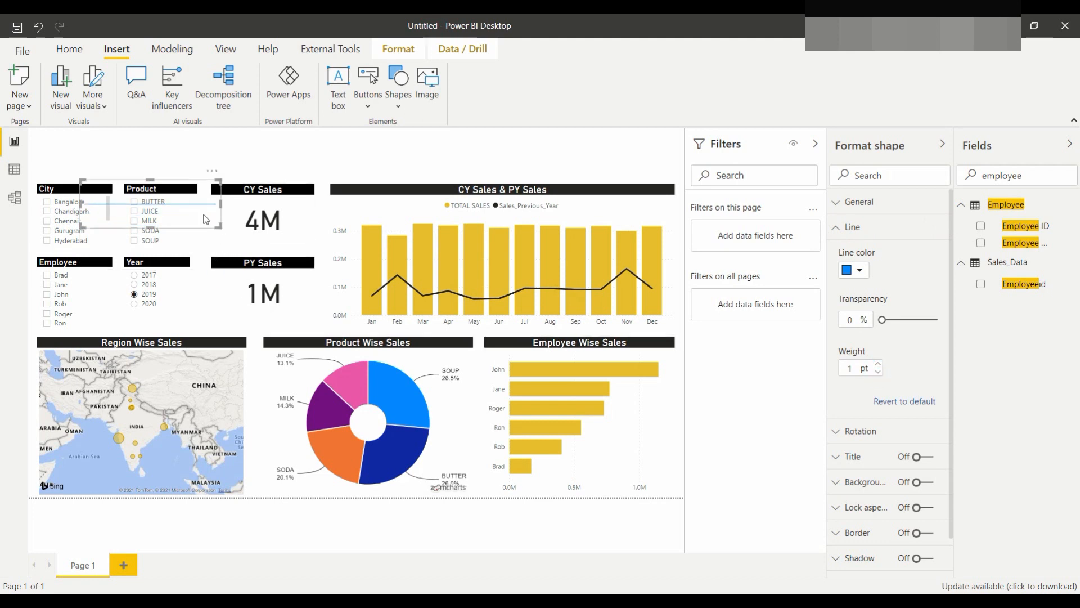
left_click_drag(205, 185, 152, 149)
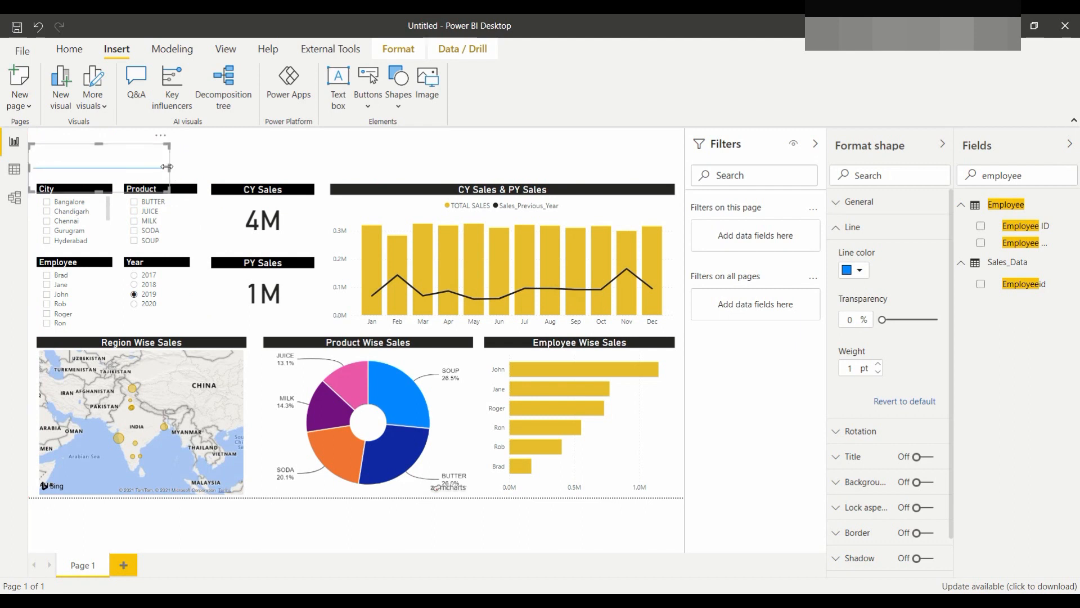
left_click_drag(167, 167, 686, 179)
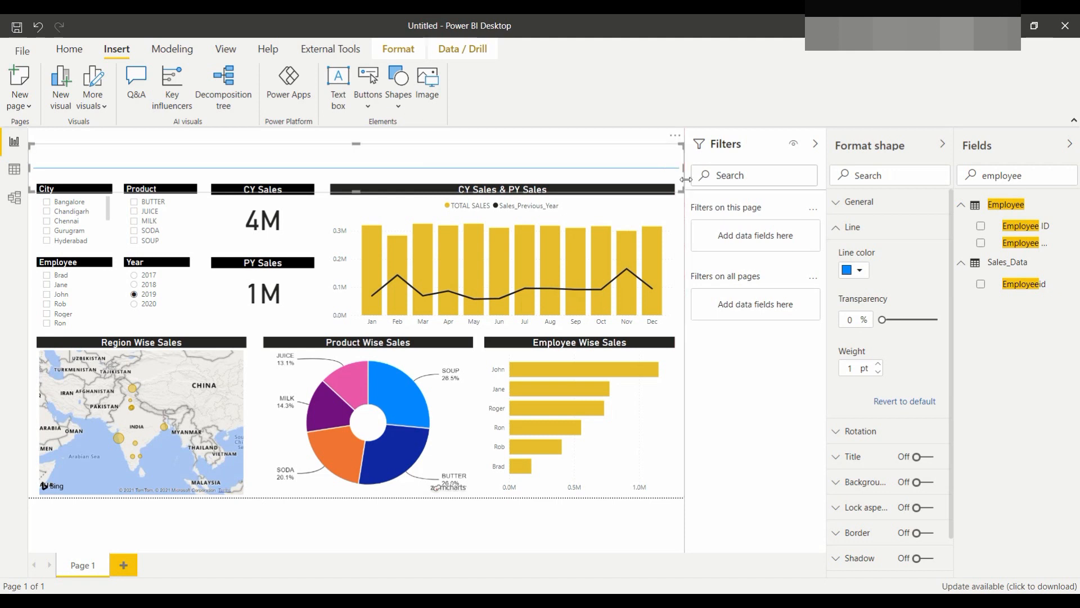
Step: Change the header line's color to black and deselect it
left_click(861, 272)
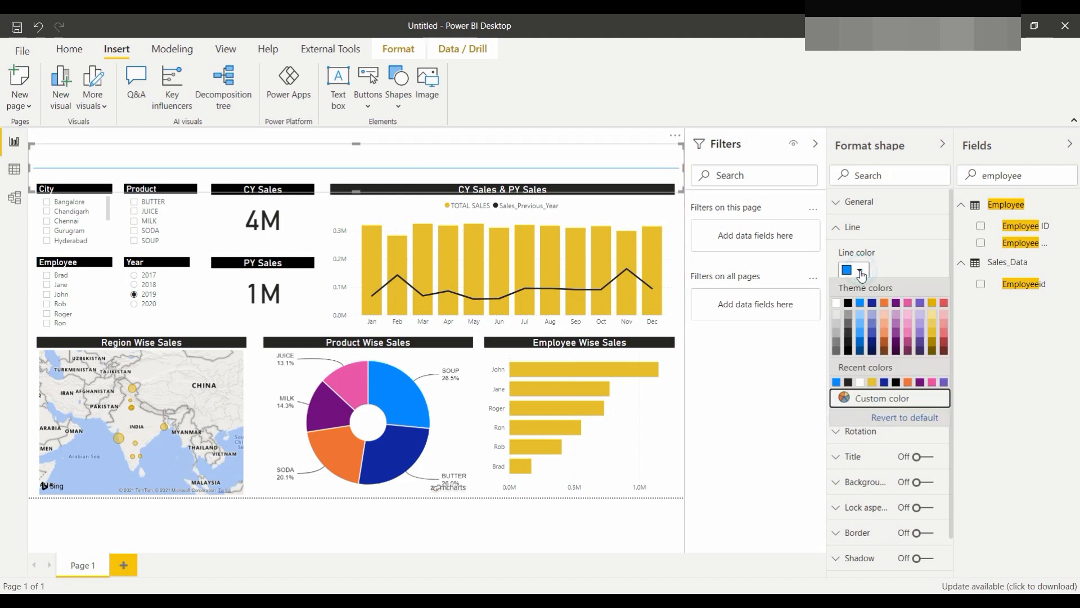
left_click(848, 382)
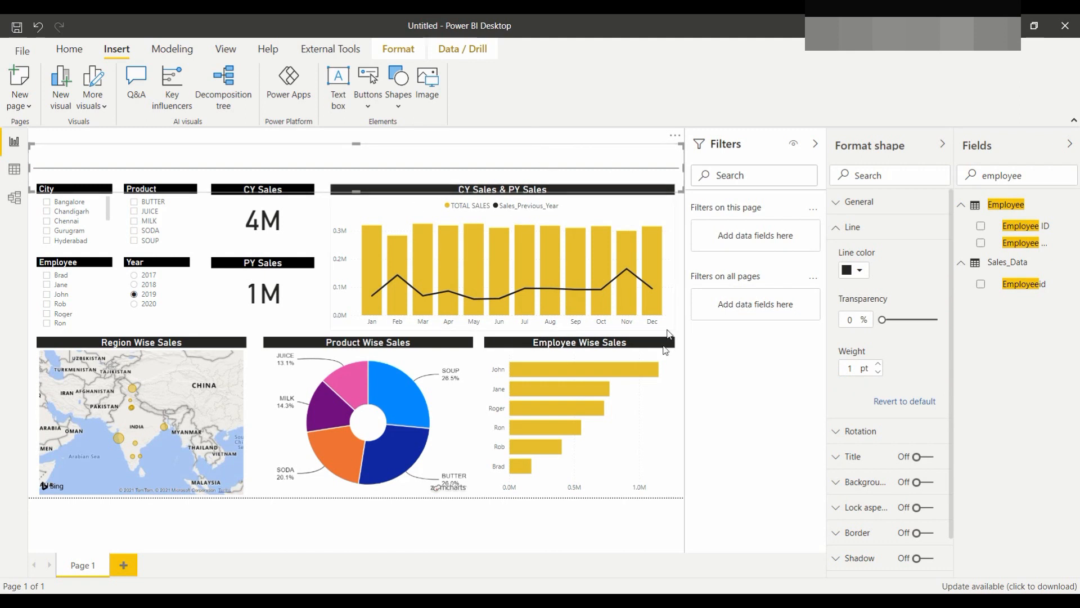
left_click(256, 546)
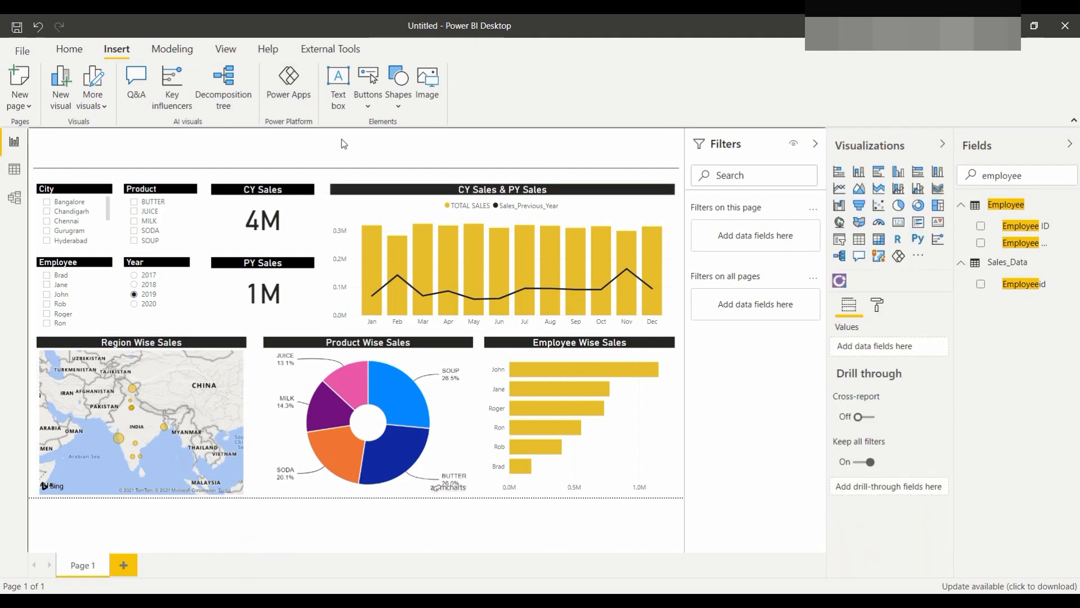
Step: Insert a text box reading Sales Dashboard and format the text as Calibri, size 36, bold and centered
left_click(346, 107)
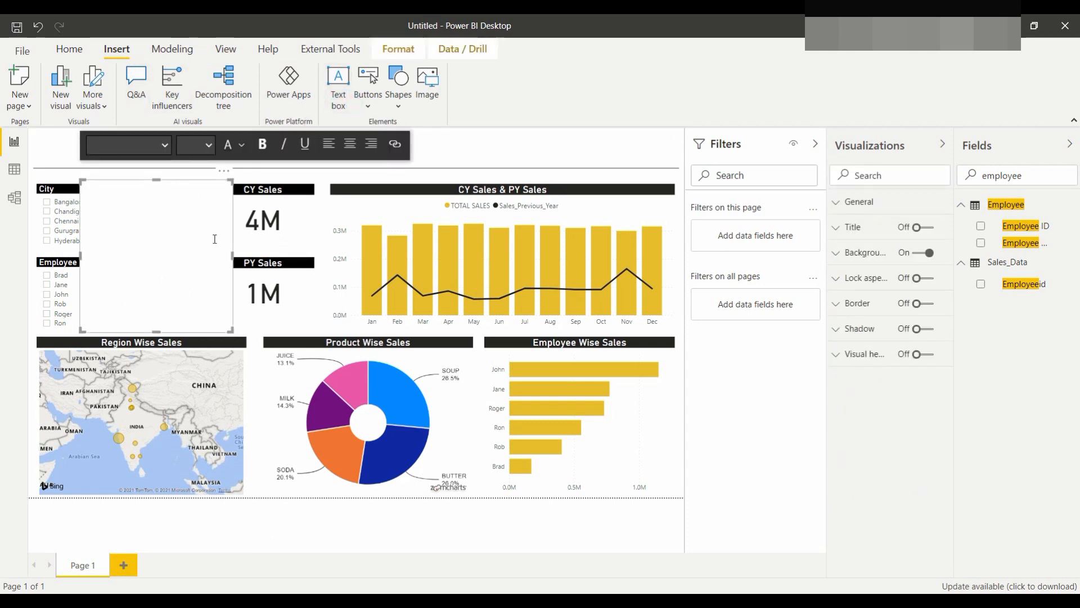
left_click(149, 193)
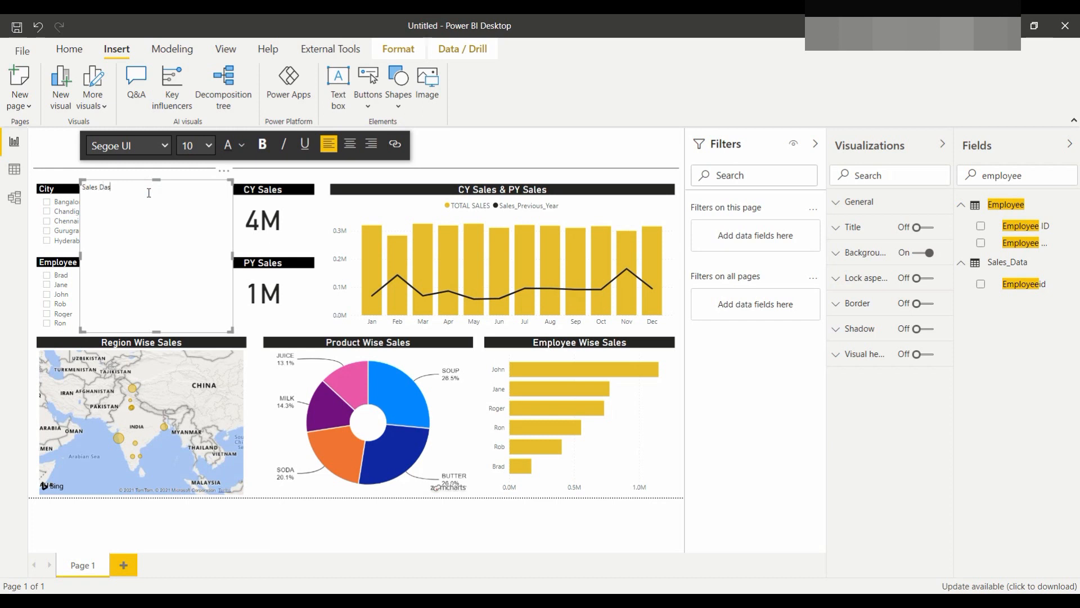
left_click_drag(149, 193, 81, 188)
left_click(165, 146)
left_click(130, 234)
left_click(208, 145)
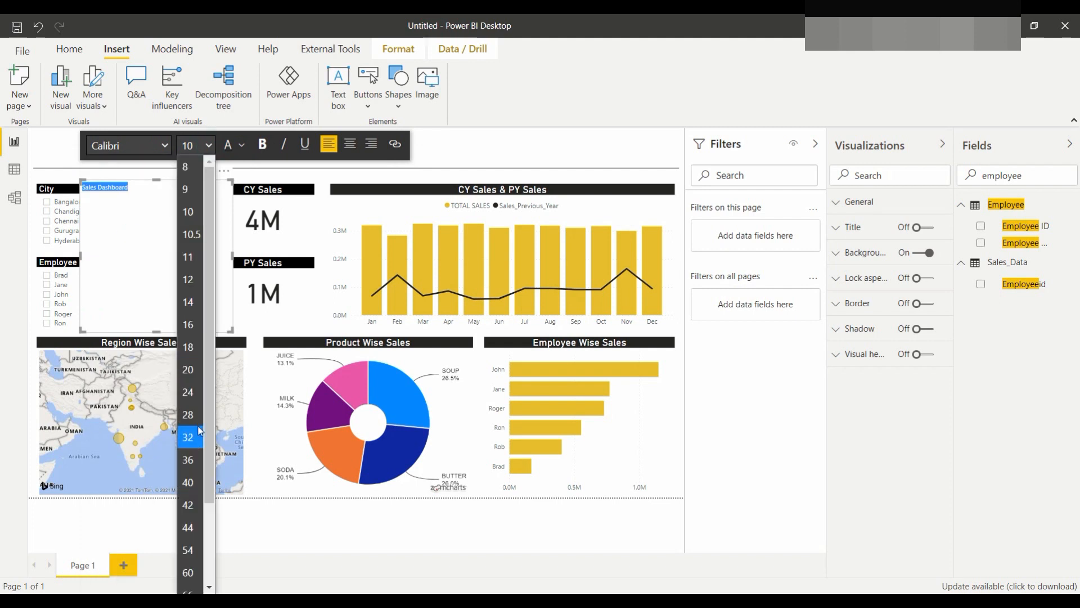
left_click(189, 460)
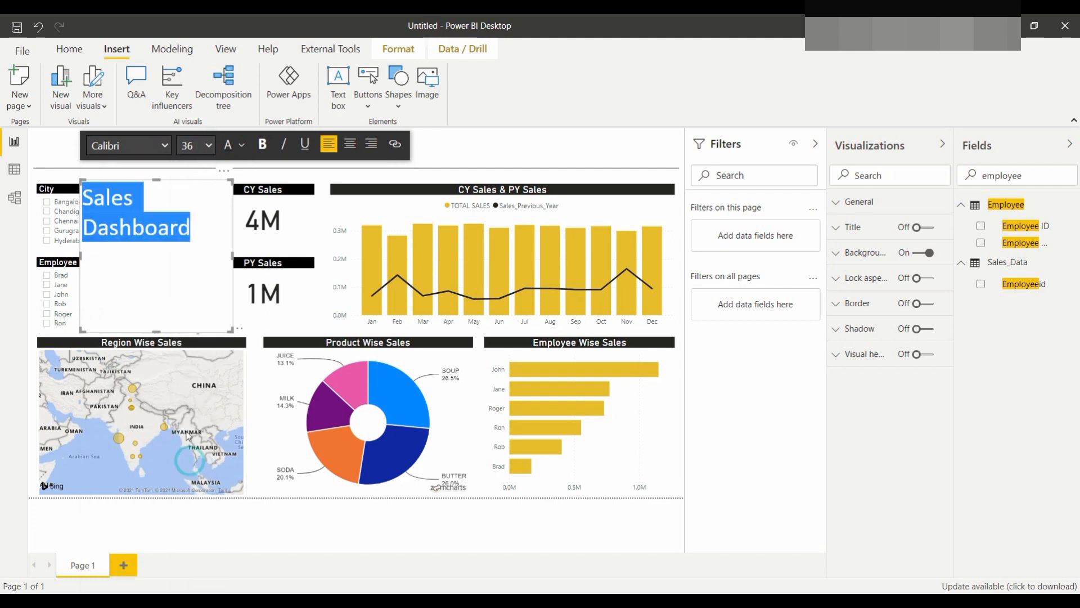
left_click(262, 146)
left_click(350, 144)
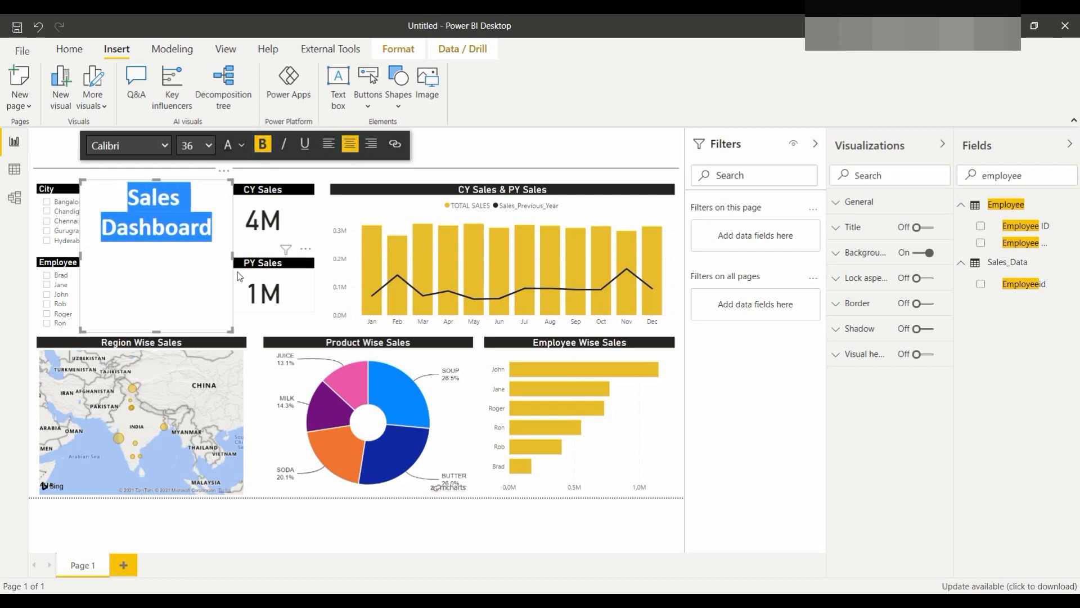
Step: Widen the title text box so the text fits on one line, color the text golden yellow and turn off the background
left_click_drag(230, 254, 284, 254)
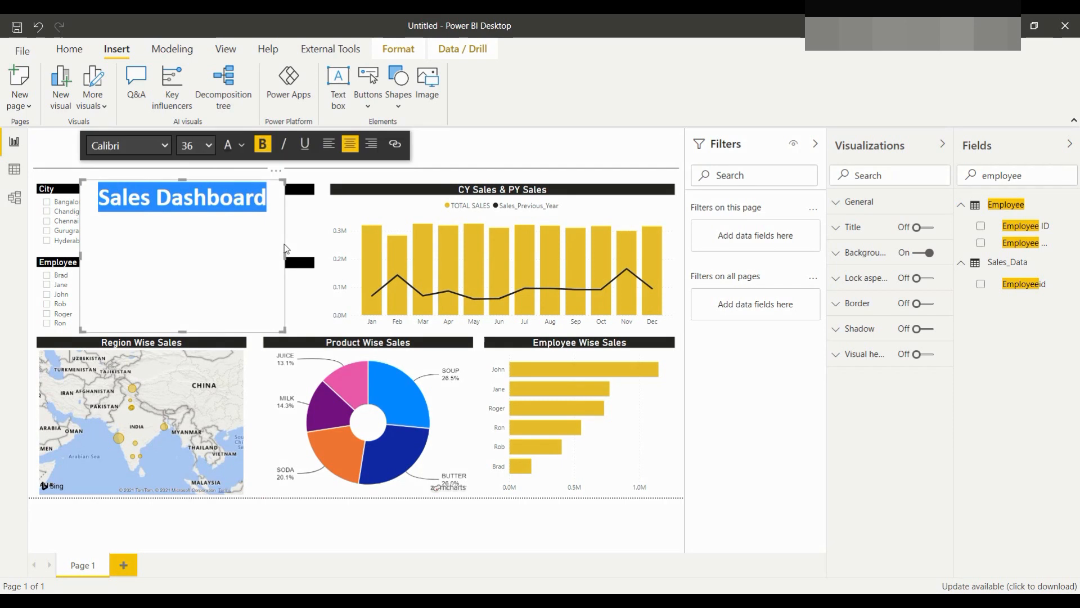
left_click(241, 147)
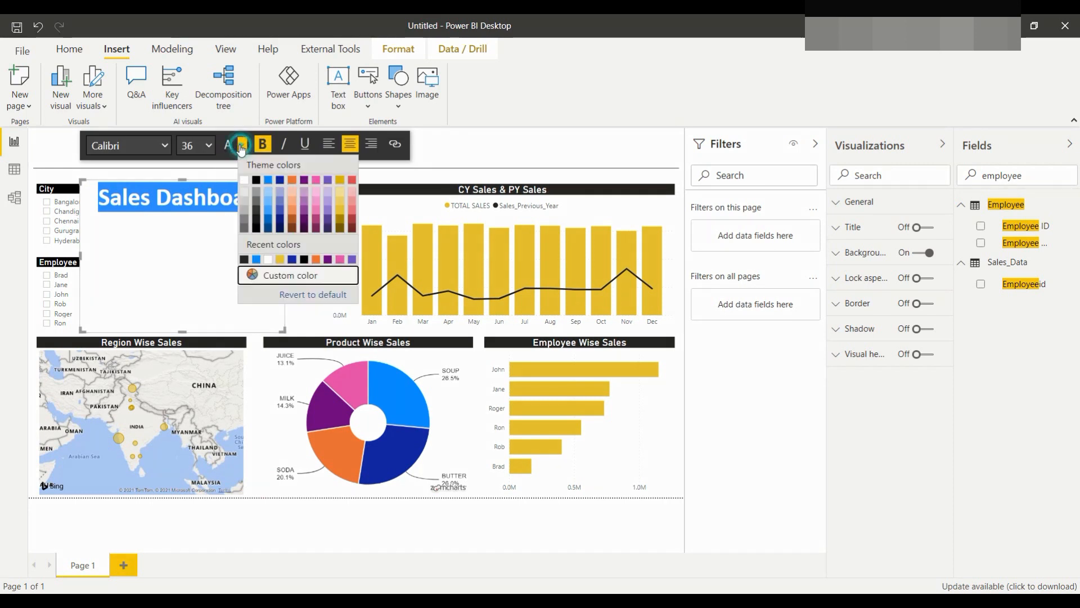
left_click(281, 260)
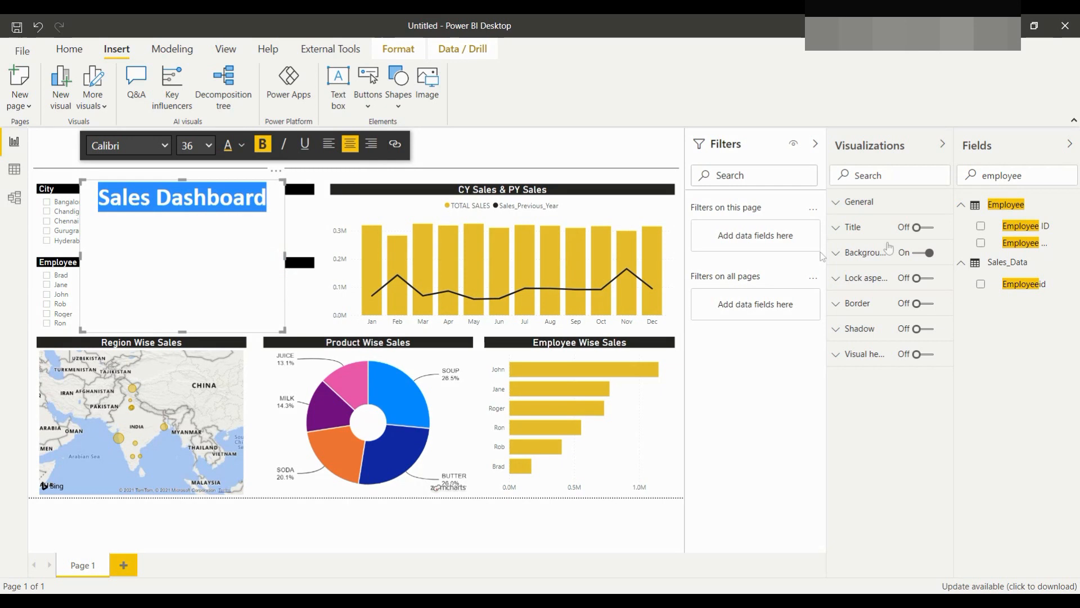
left_click(922, 253)
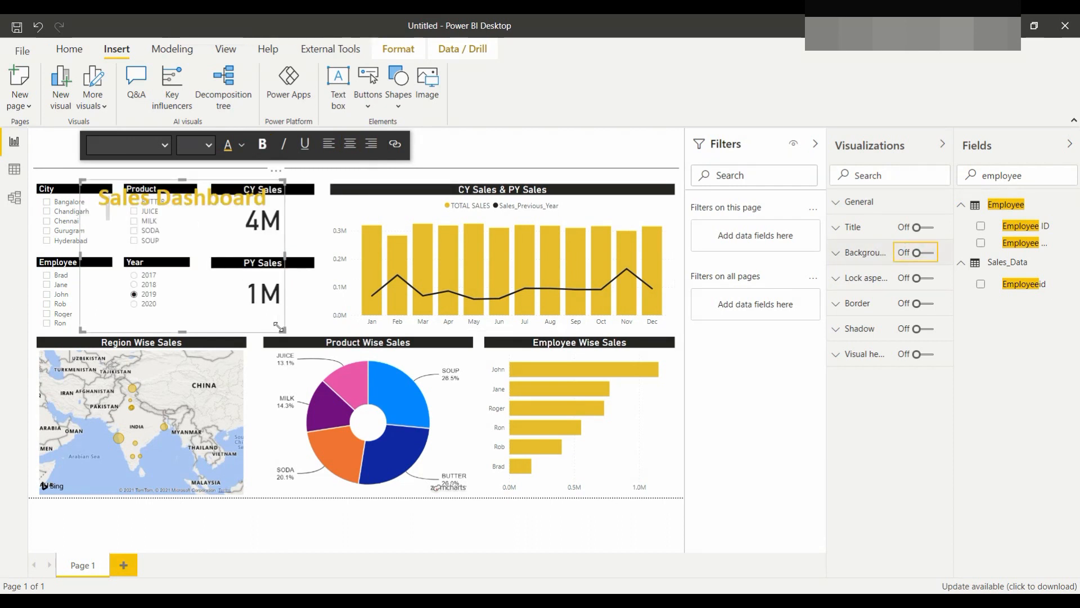
Step: Place the title text box above the header line at X position 450 and reduce its height to about 78
left_click_drag(280, 330, 279, 301)
left_click(189, 232)
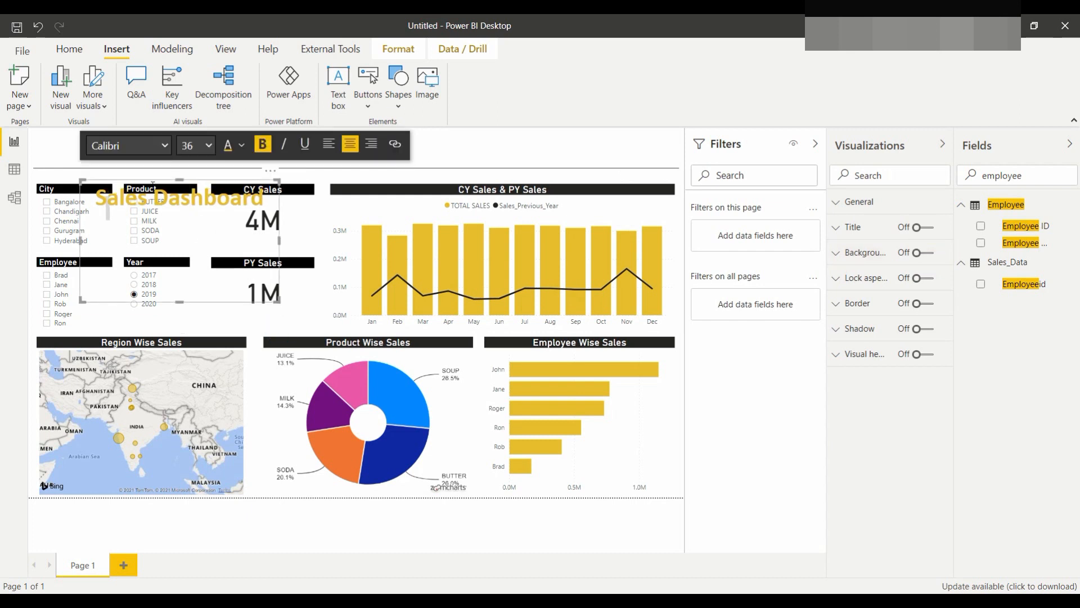
left_click_drag(152, 183, 323, 132)
left_click(844, 202)
left_click(865, 244)
key("BackSpace")
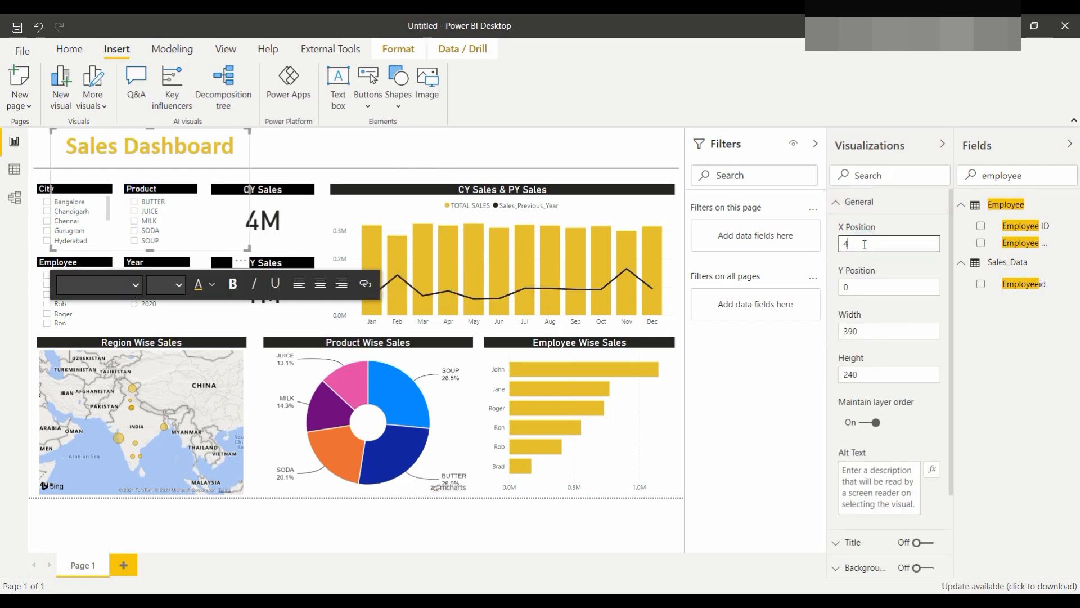
type("50")
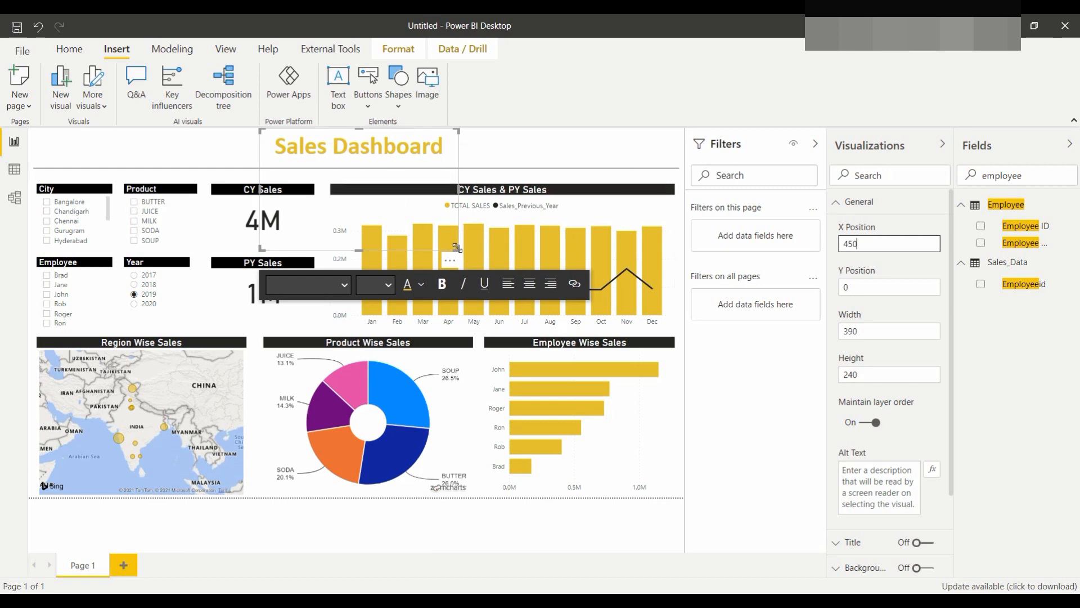
left_click_drag(460, 252, 459, 162)
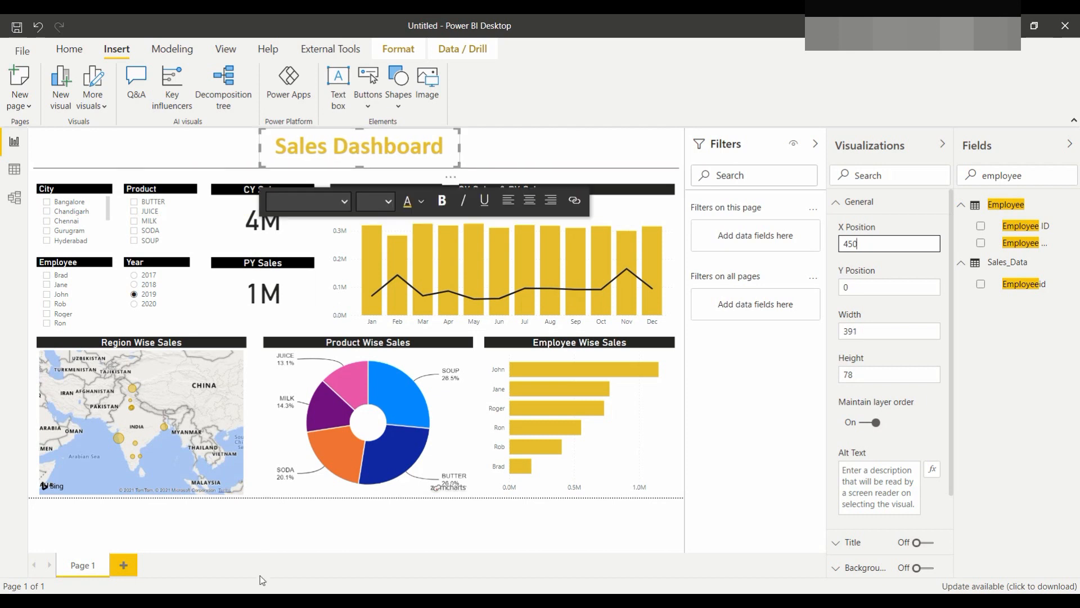
left_click(270, 540)
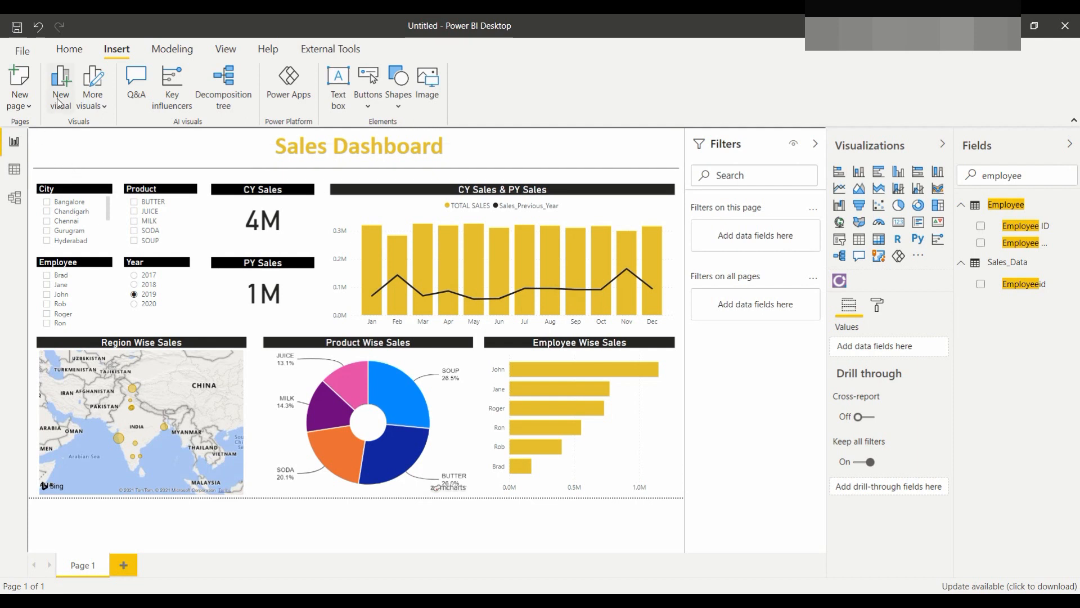
Step: Insert the PICTURE image from the Course Powerbi folder and place it small in the page's upper-left corner beside the title
left_click(429, 95)
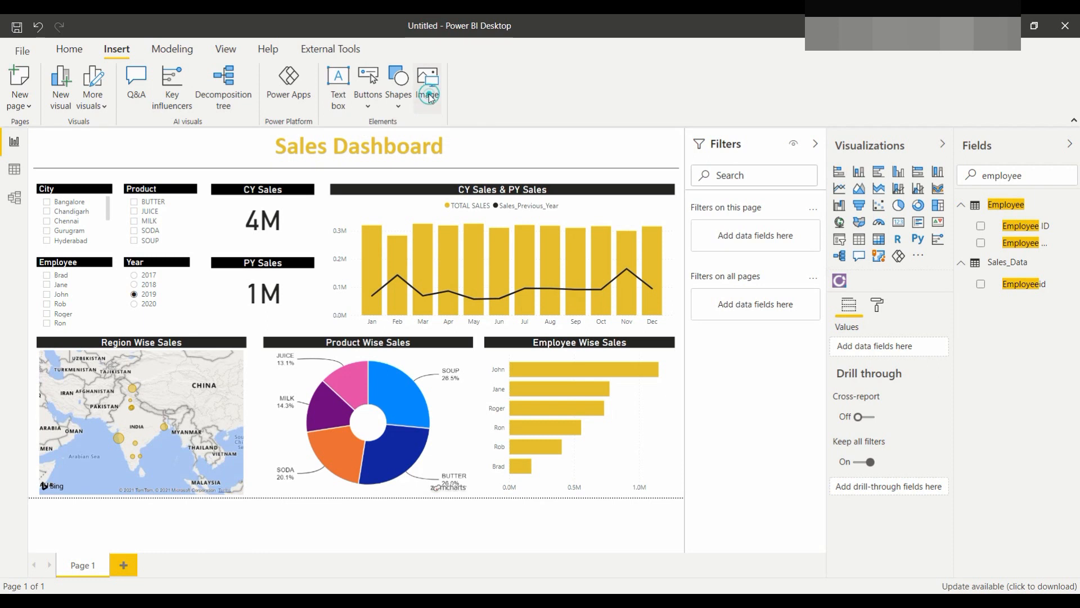
left_click(161, 143)
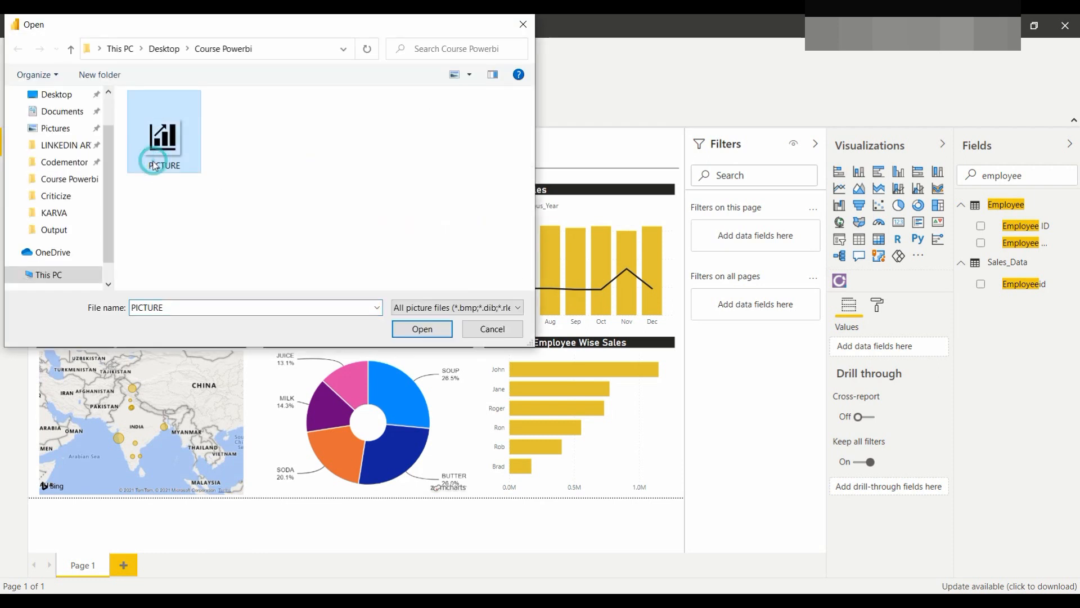
left_click(442, 331)
left_click_drag(226, 331, 54, 145)
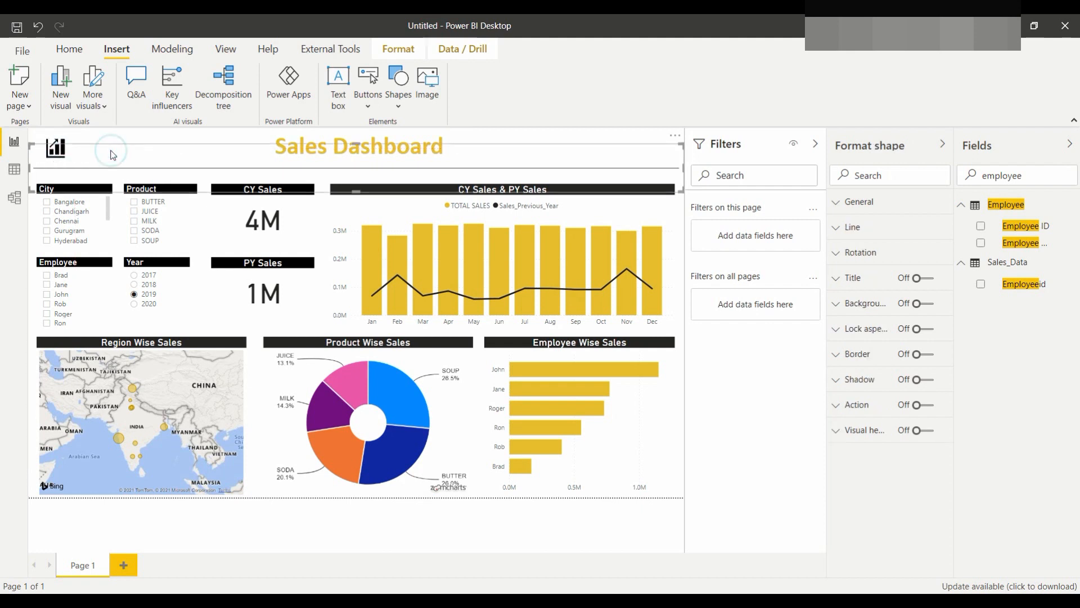
left_click(112, 155)
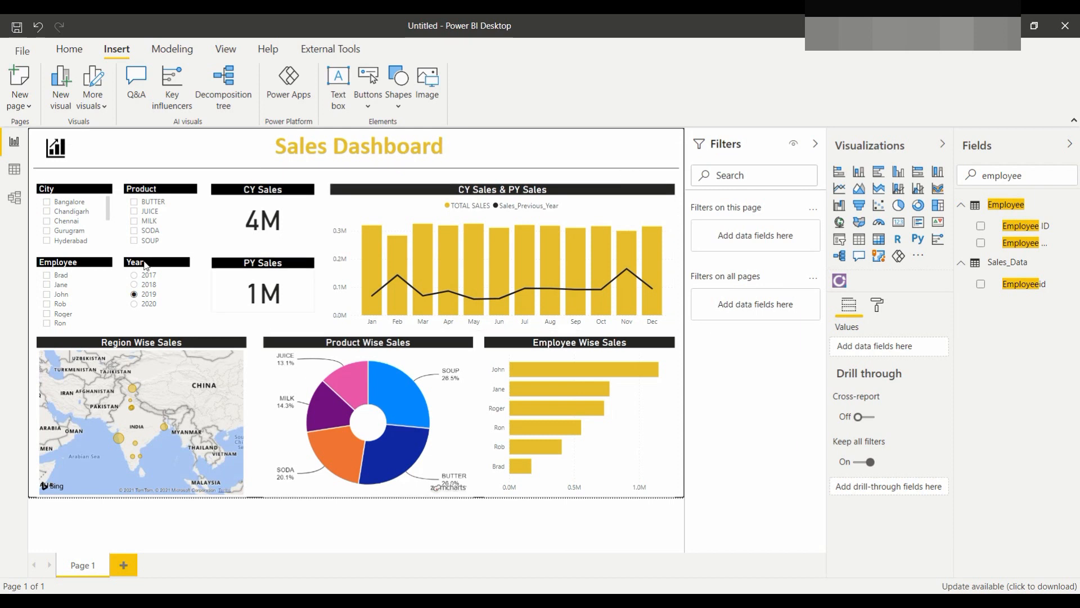
Step: Test the slicers by filtering the report to MILK and then to Chennai, clearing each selection
left_click(146, 220)
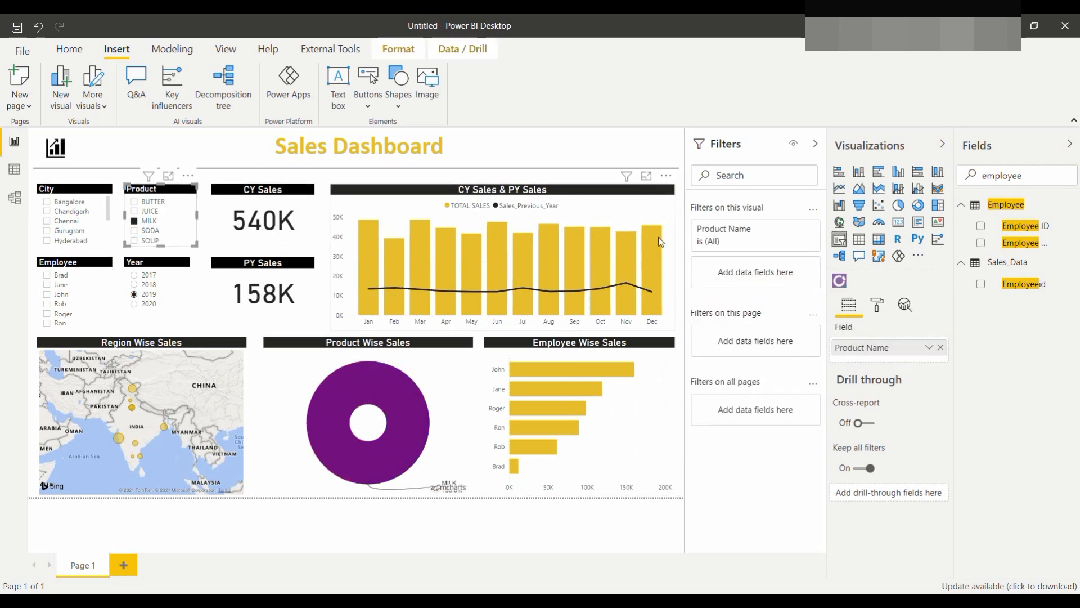
left_click(135, 221)
left_click(61, 221)
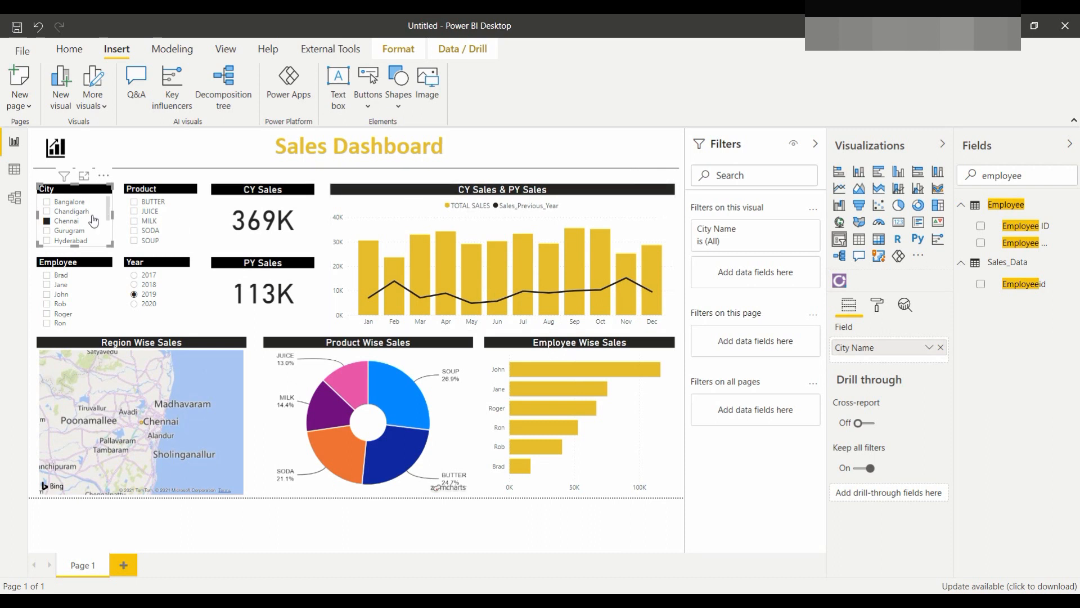
left_click(58, 221)
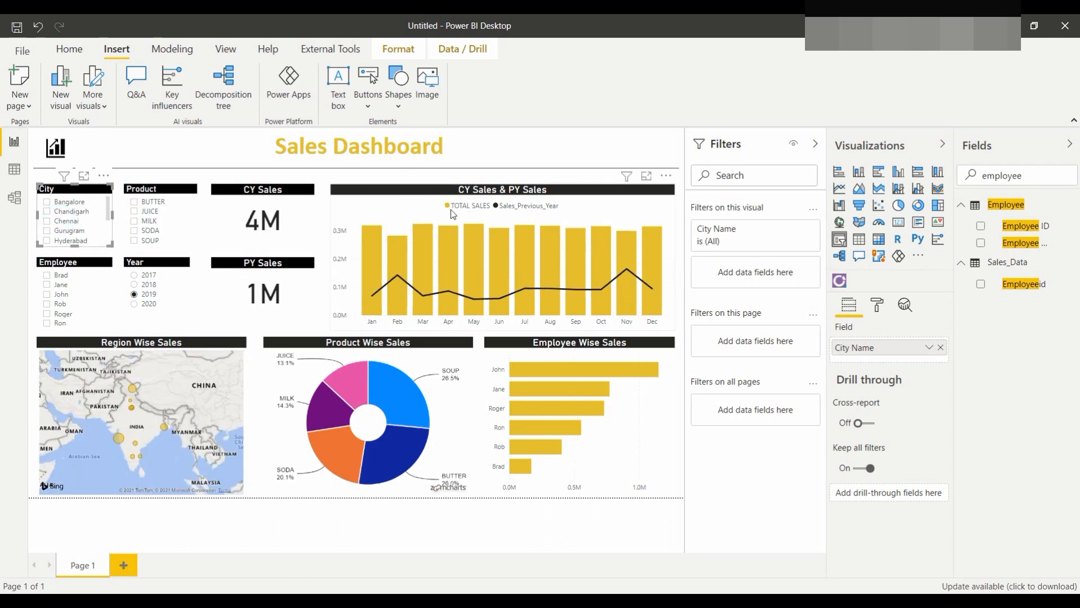
Step: Select the CY Sales & PY Sales chart and look through its legend and X axis formatting options
left_click(564, 212)
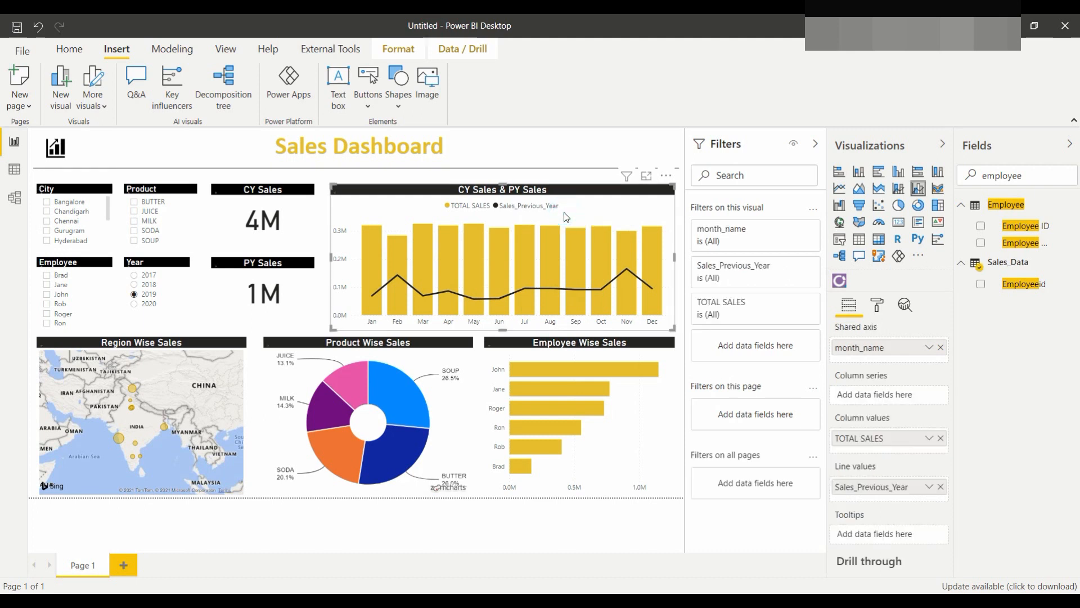
left_click(876, 306)
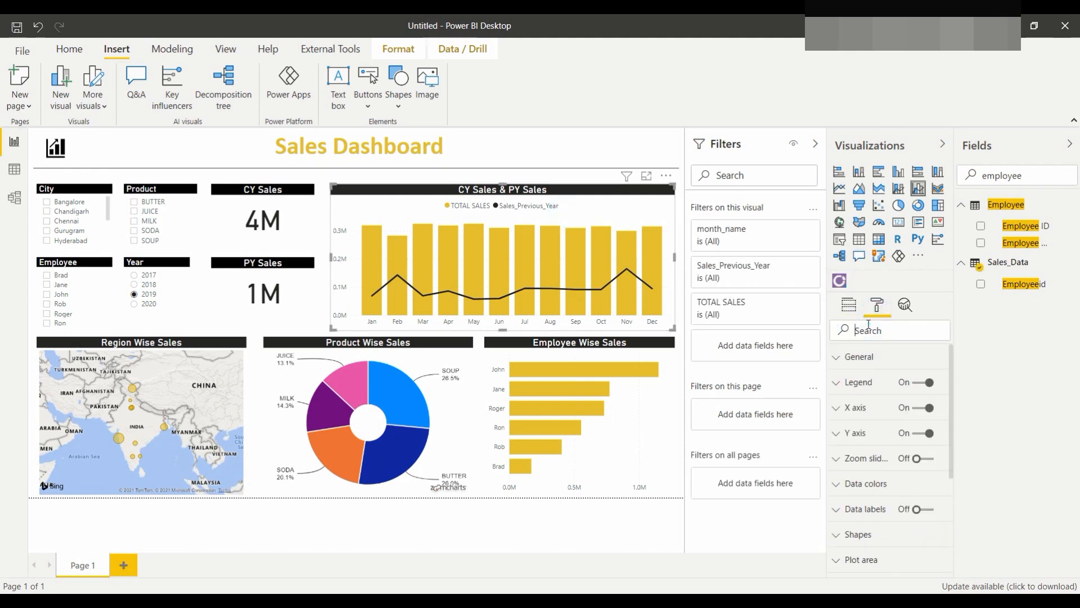
left_click(840, 384)
mouse_move(951, 392)
left_mouse_down()
mouse_move(957, 447)
mouse_move(951, 380)
left_mouse_up()
left_click(836, 384)
left_click(837, 409)
left_click(837, 408)
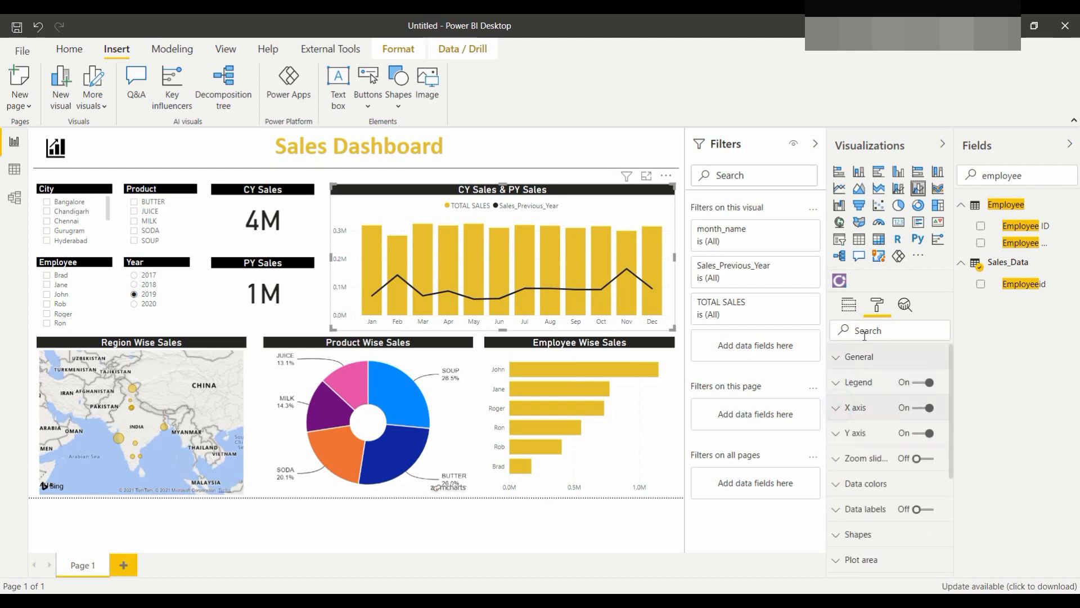
Step: Rename the comparison chart's TOTAL SALES column value to CY Sales and its Sales_Previous_Year line value to PY Sales
left_click(850, 307)
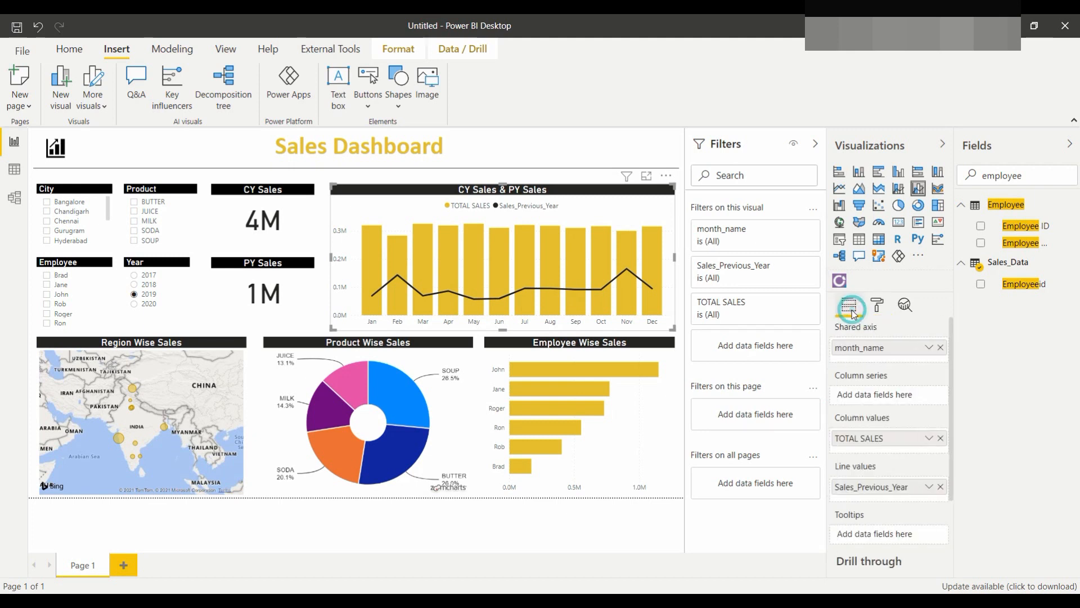
double_click(872, 442)
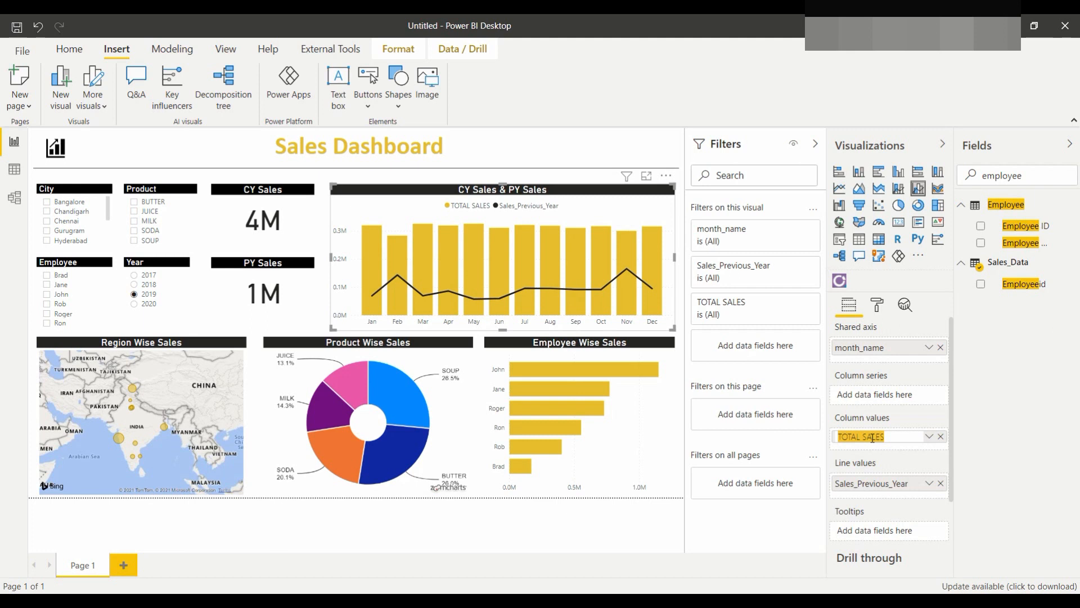
type("CY Sales")
left_click(868, 488)
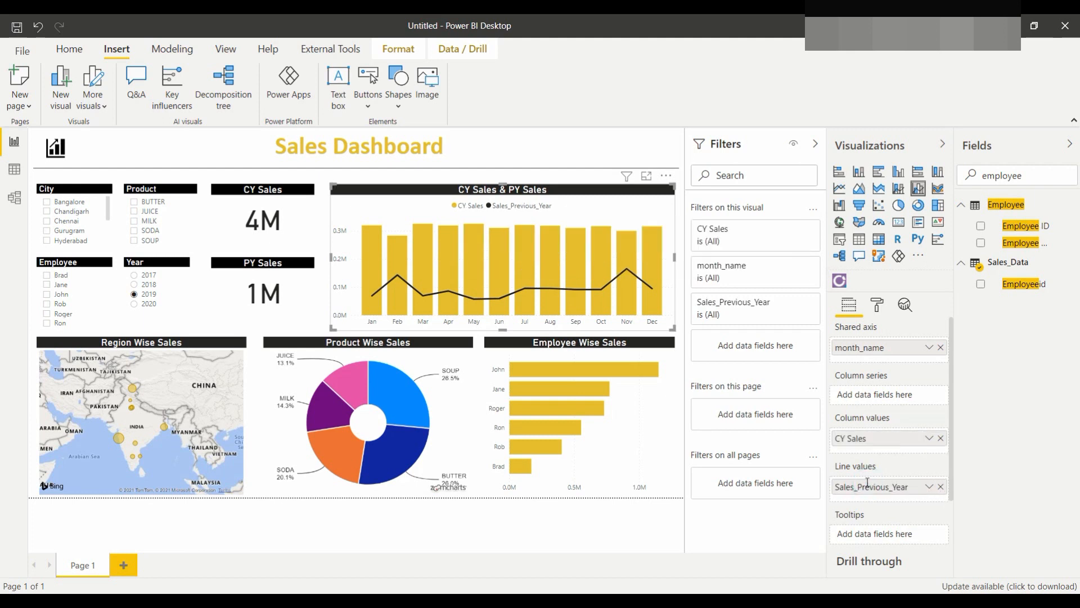
double_click(863, 489)
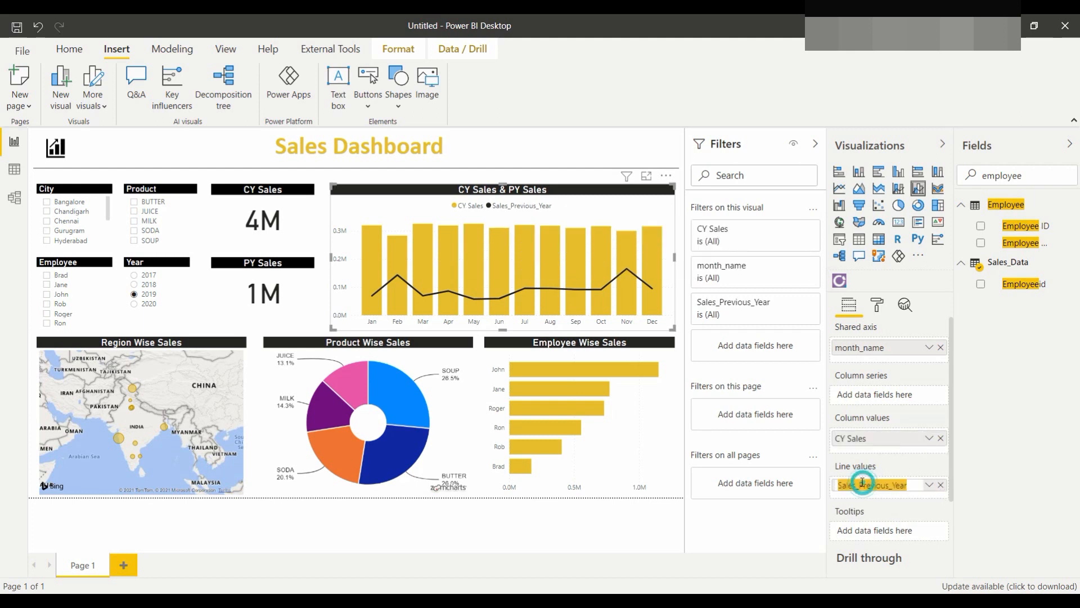
type("PY Sale")
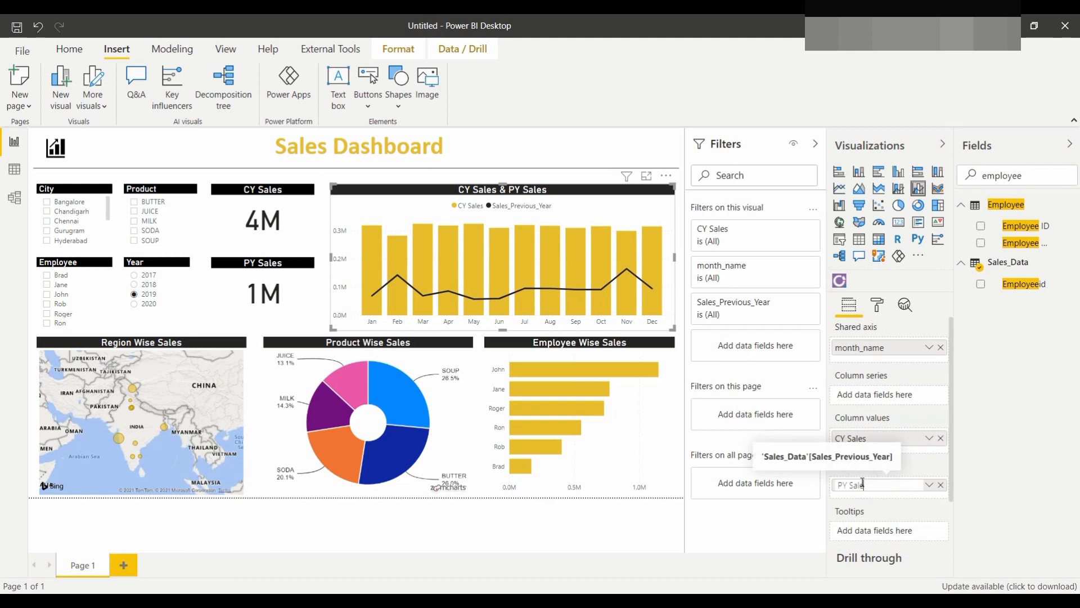
key("Return")
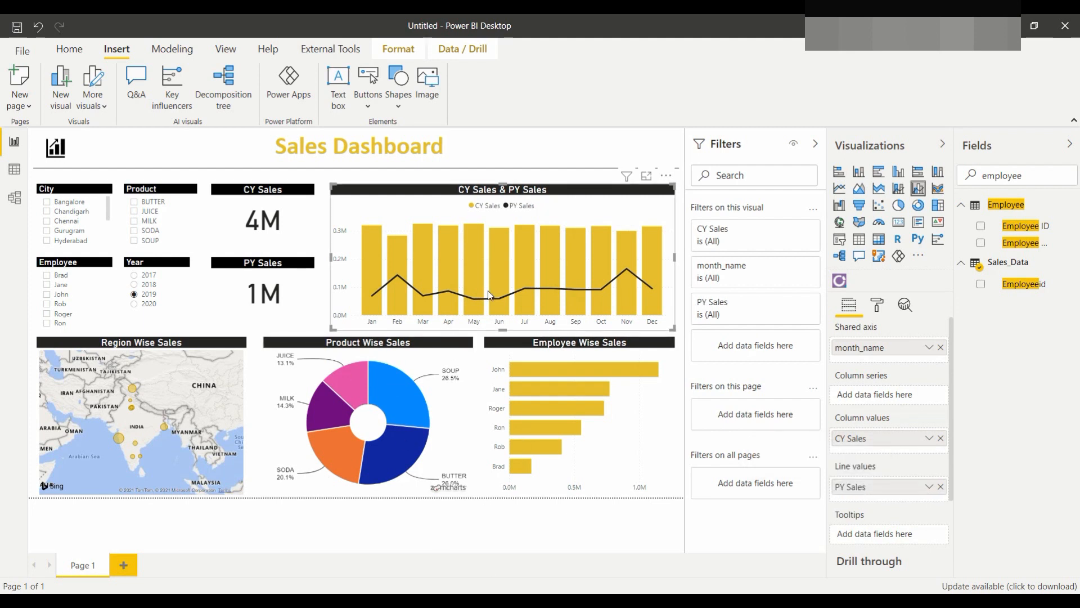
Step: Test the slicers with years 2018 and 2017 and product MILK, ending on 2018 with the product selection cleared
left_click(150, 284)
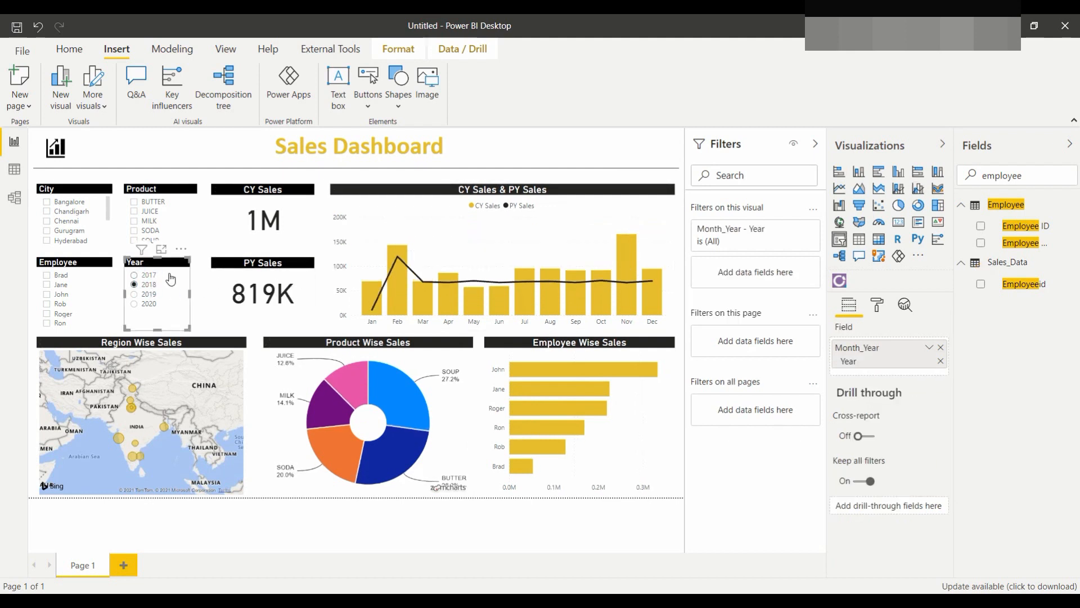
left_click(153, 275)
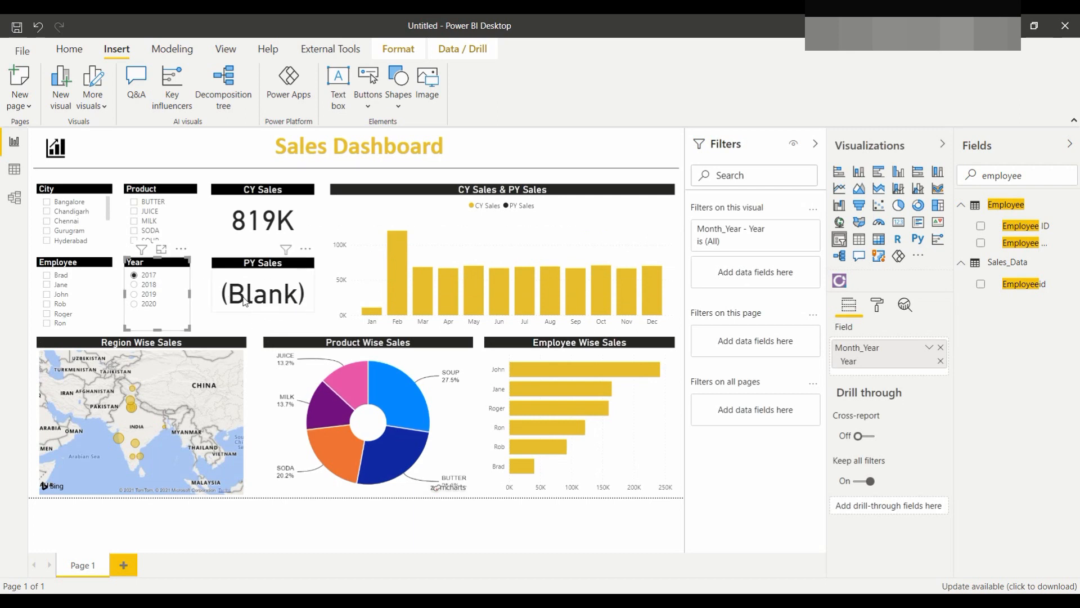
left_click(147, 221)
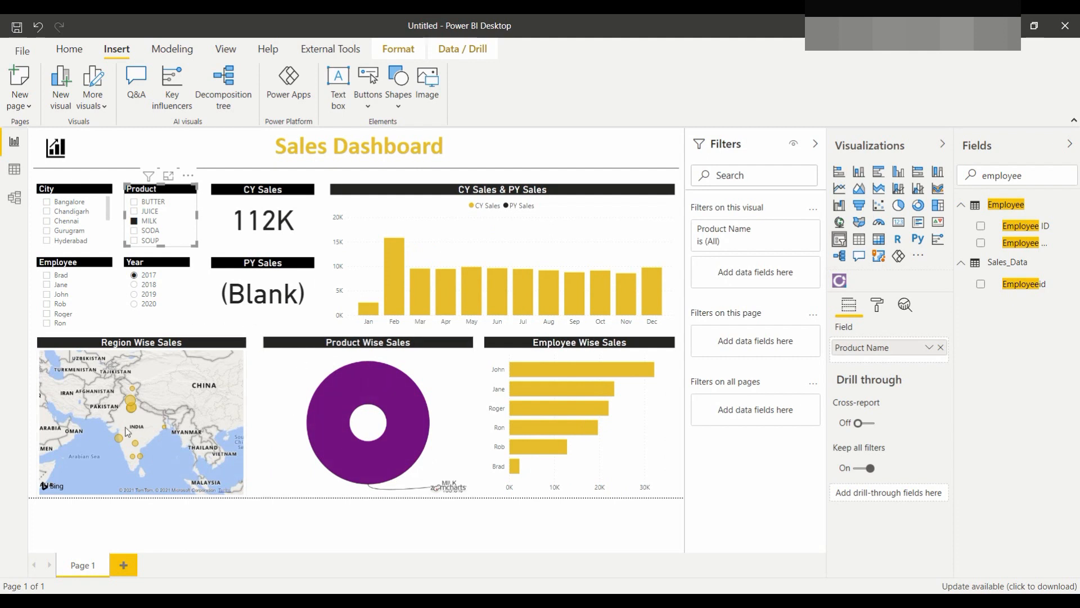
left_click(143, 223)
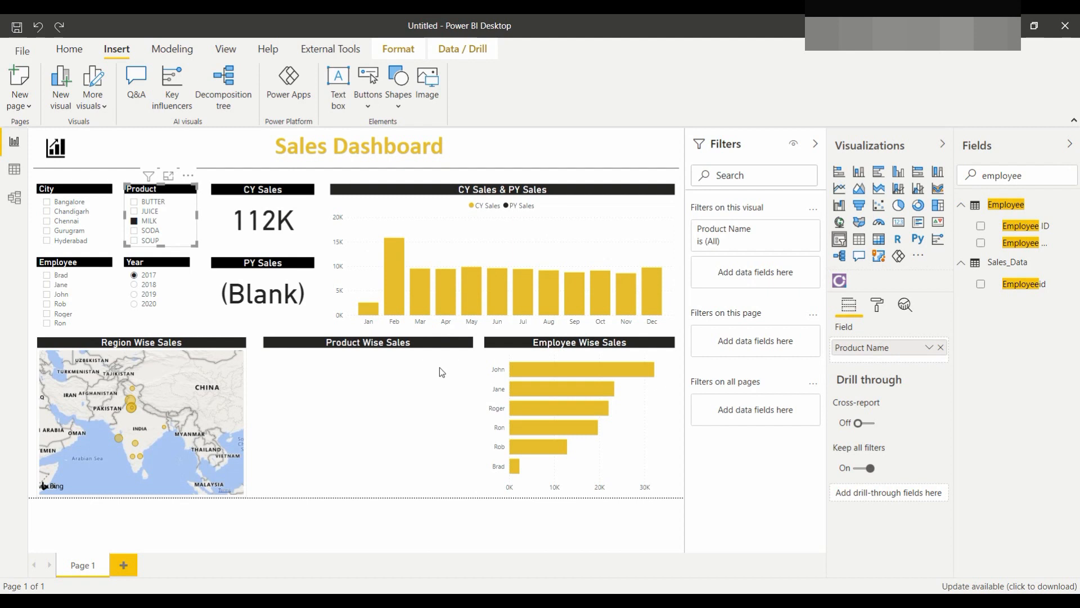
left_click(150, 285)
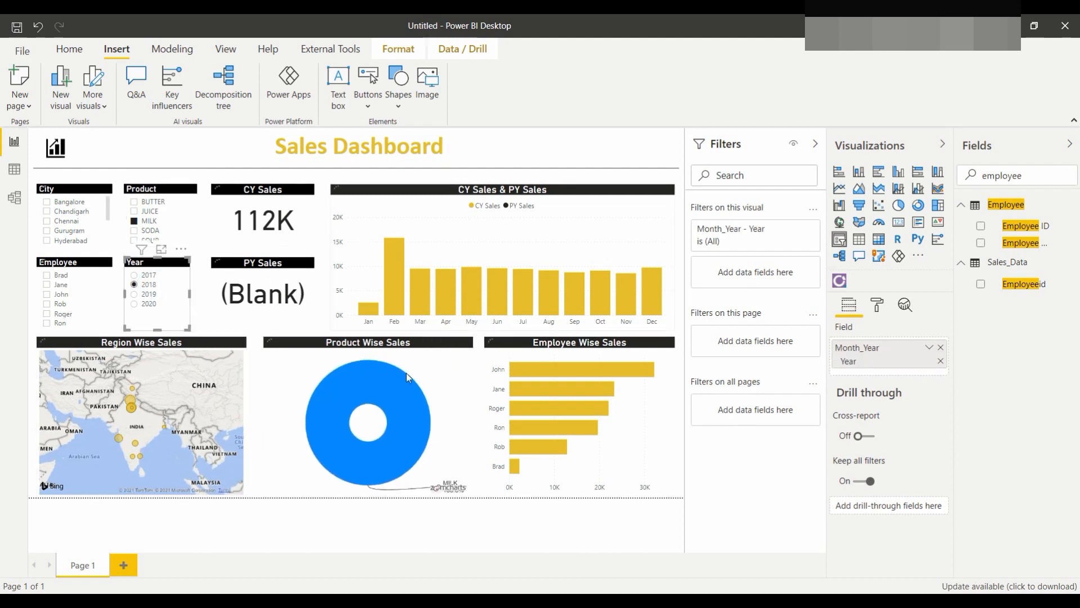
left_click(135, 221)
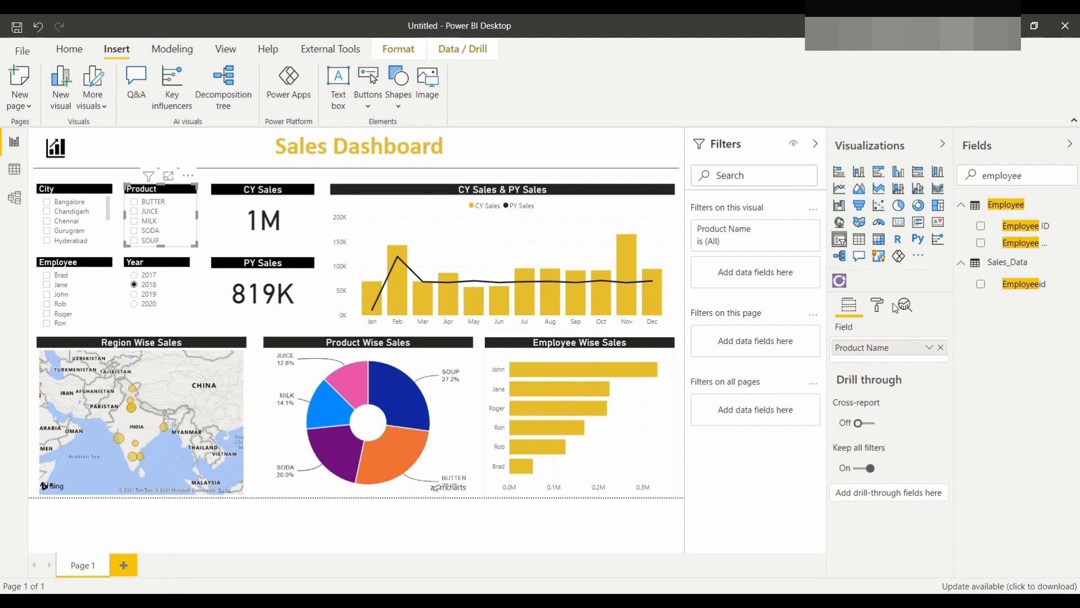
Step: Collapse the Filters, Visualizations and Fields panes to give the report page more room
left_click(816, 147)
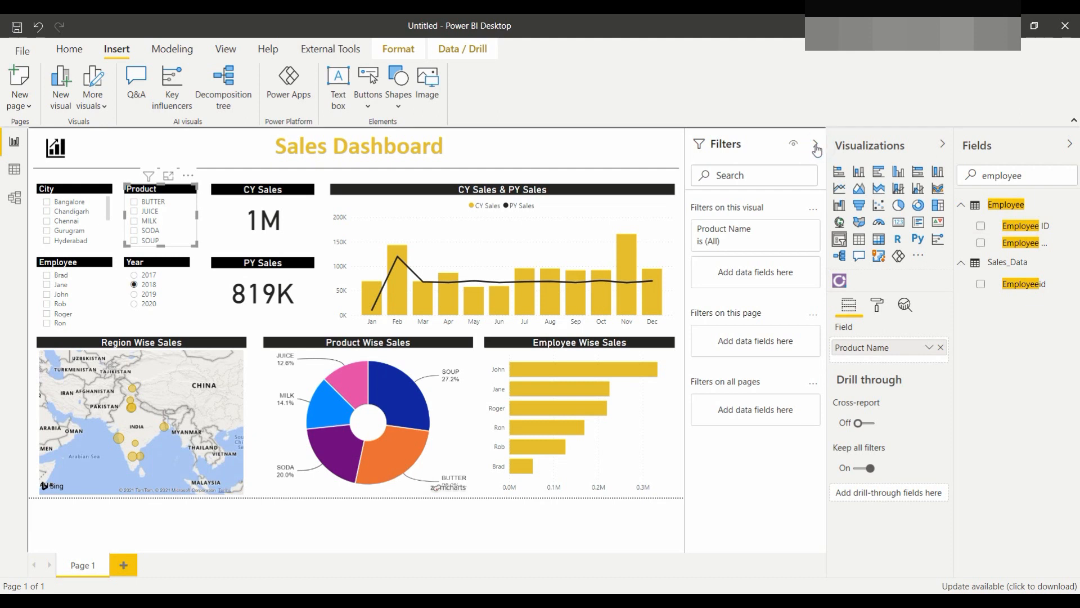
left_click(939, 146)
left_click(1066, 149)
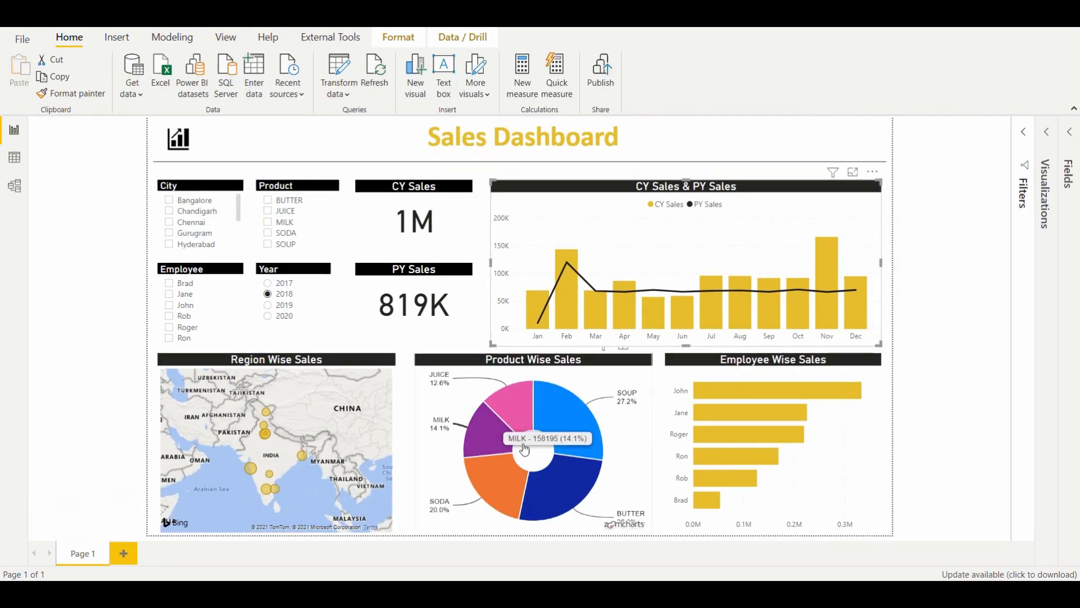
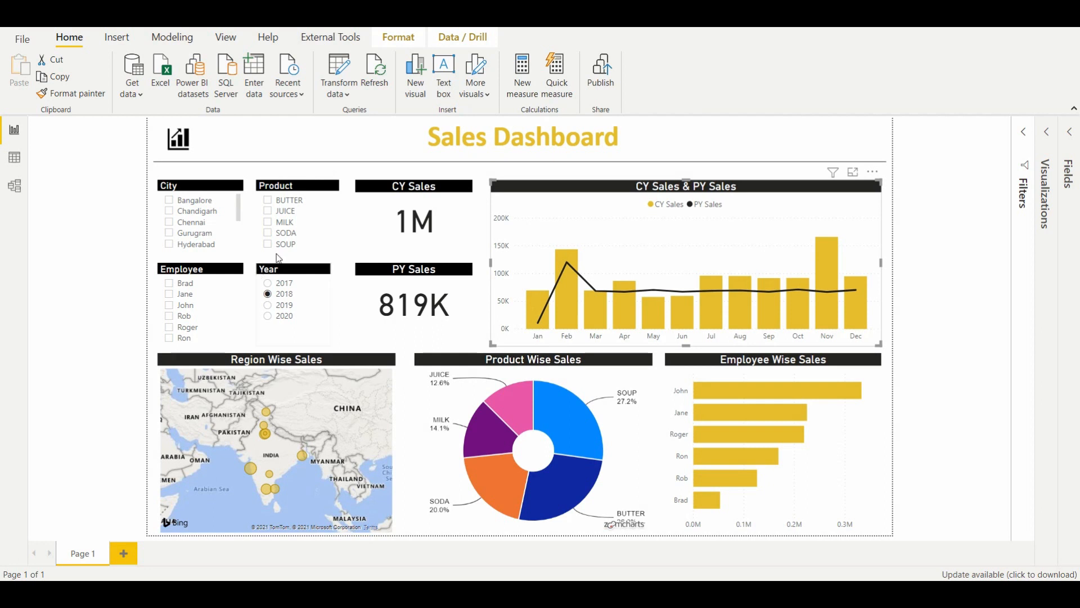
Step: Test the combined slicers by choosing product MILK, the third listed employee and city Chennai
left_click(270, 223)
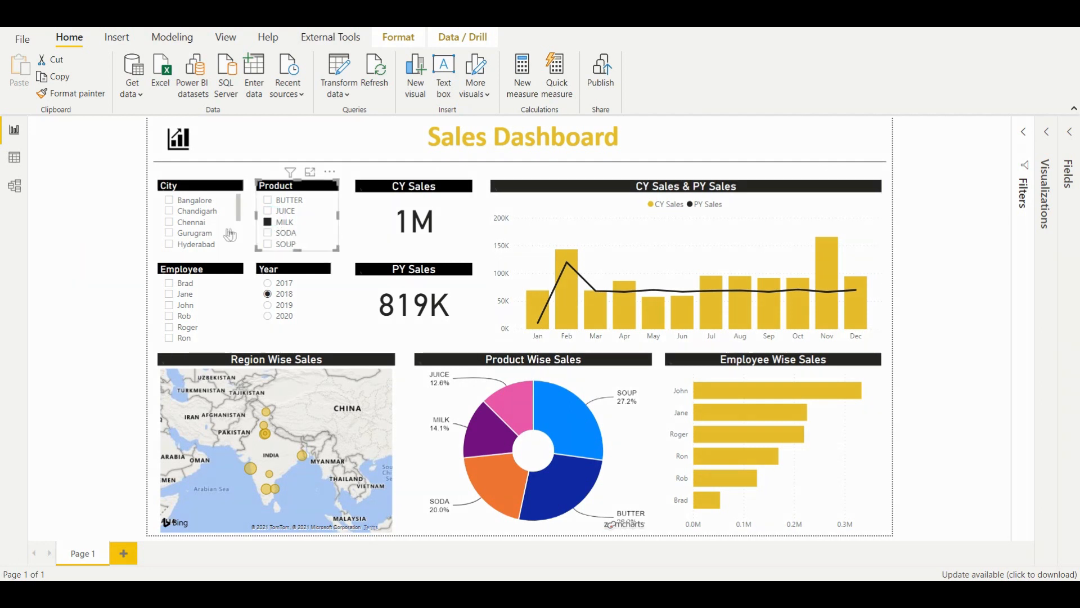
left_click(184, 303)
left_click(184, 224)
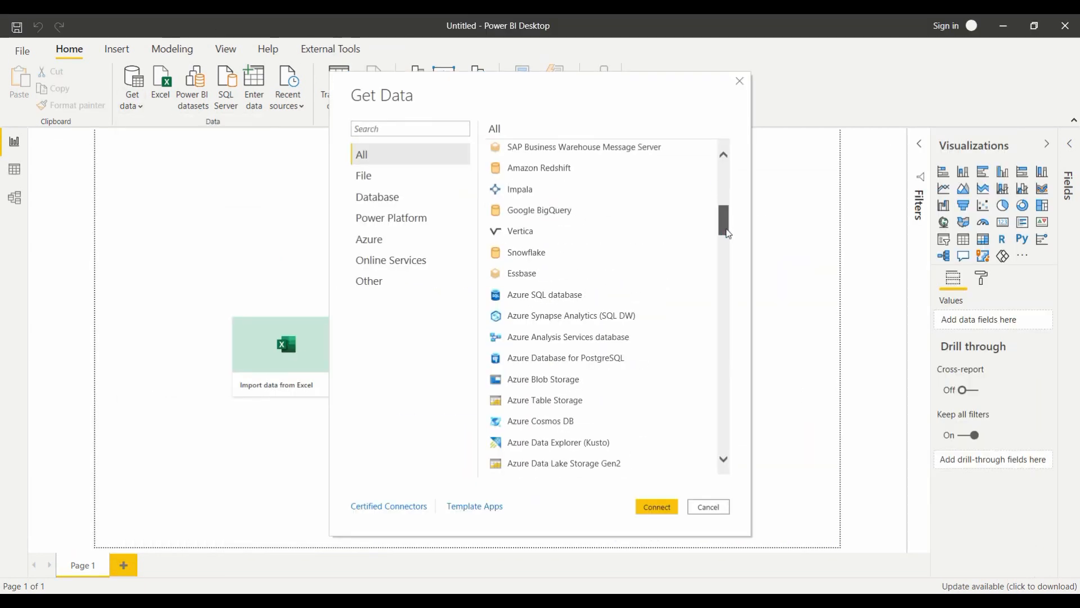
Step: Import the Calendar, City, Employee, Product and Sales_Data tables from the Sales_Sheet workbook and open them for transformation in Power Query
scroll(602, 303, "down", 10)
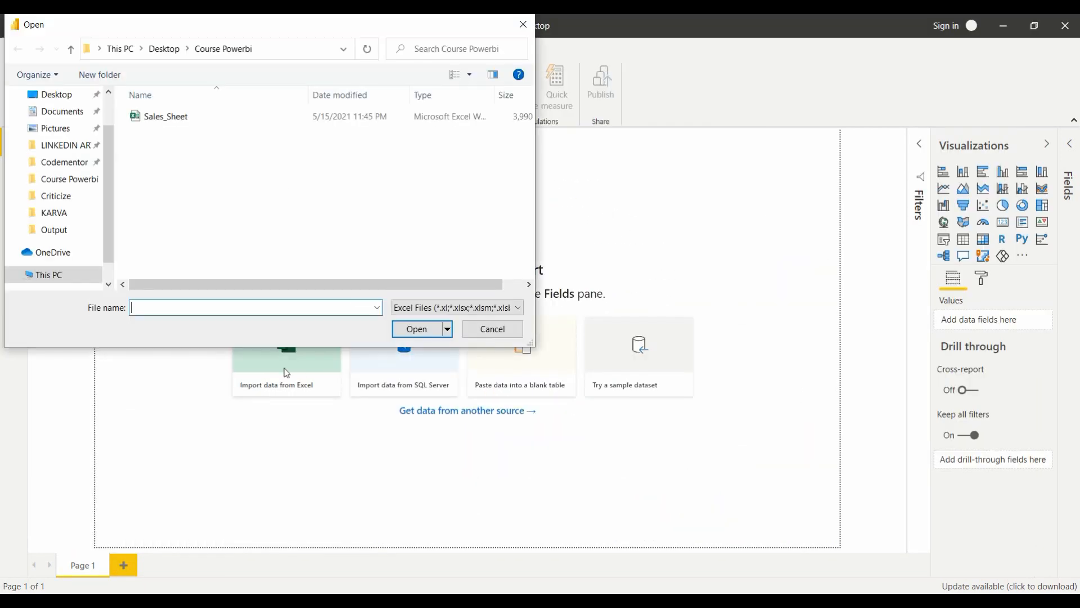
double_click(166, 116)
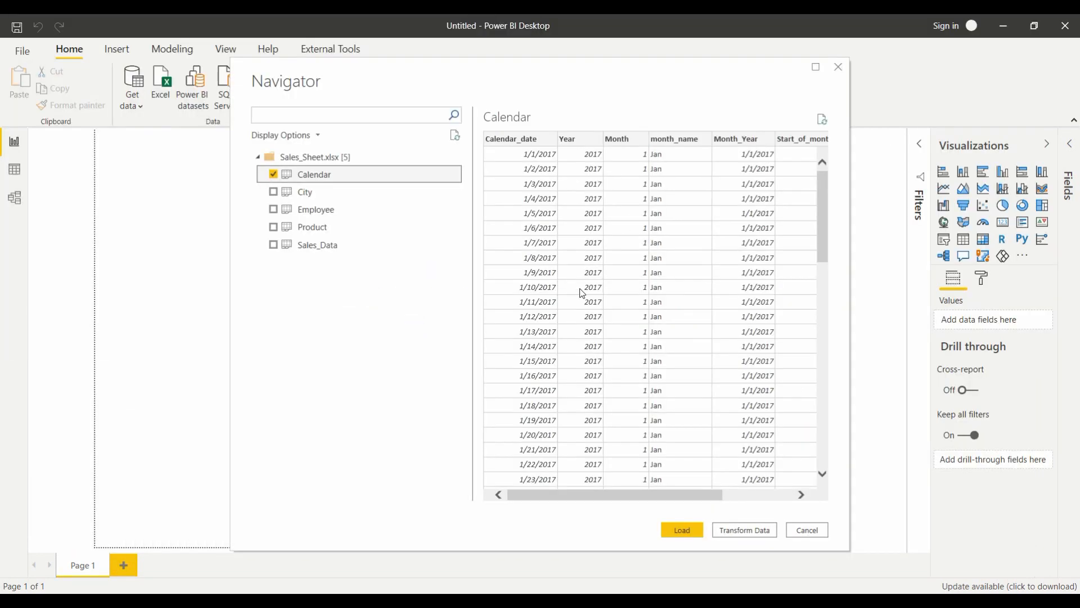
left_click(273, 192)
left_click(273, 208)
left_click(273, 227)
left_click(273, 244)
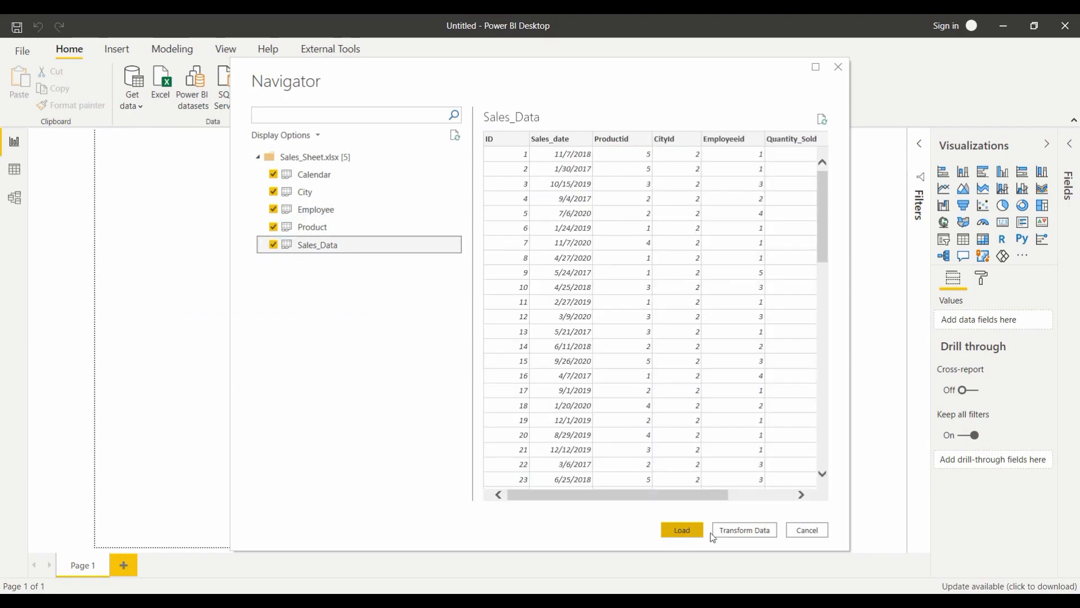
left_click(714, 534)
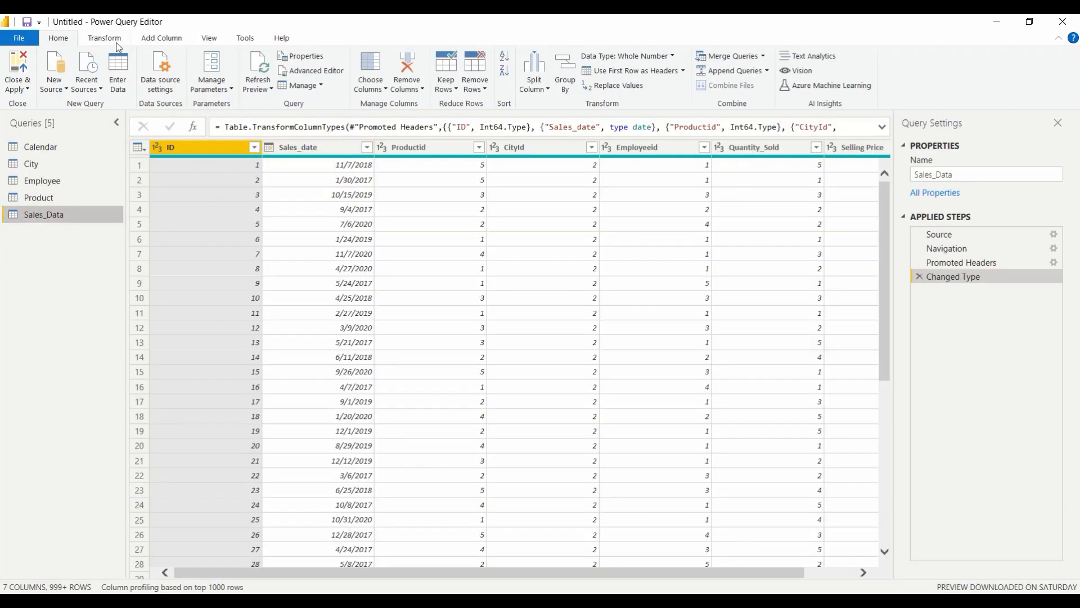
left_click(107, 40)
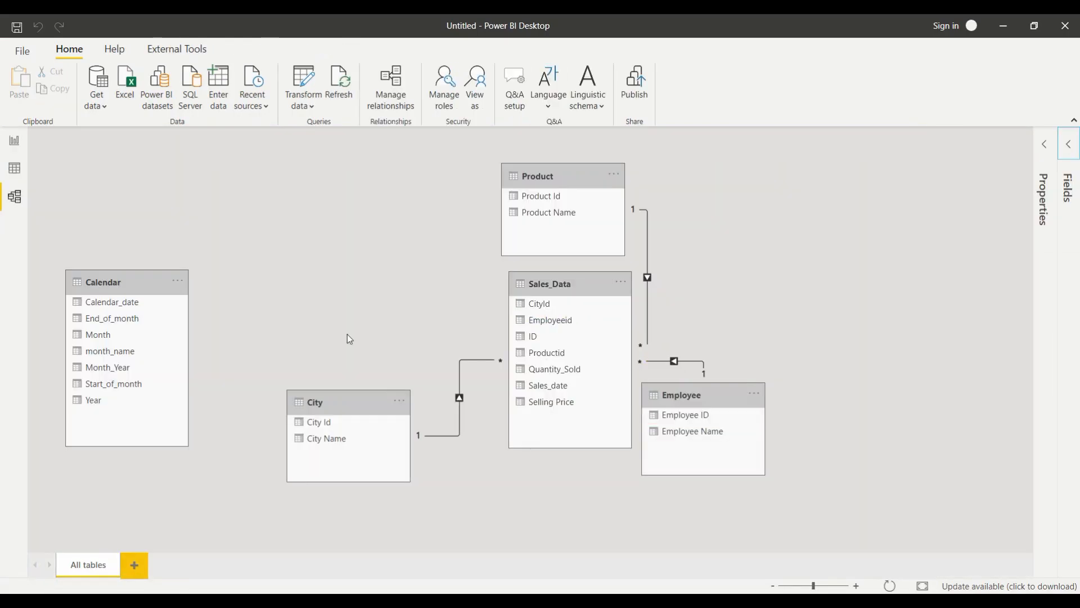
Step: Create a relationship between Calendar_date in the Calendar table and Sales_date in the Sales_Data table
left_click_drag(111, 301, 548, 385)
left_click(734, 515)
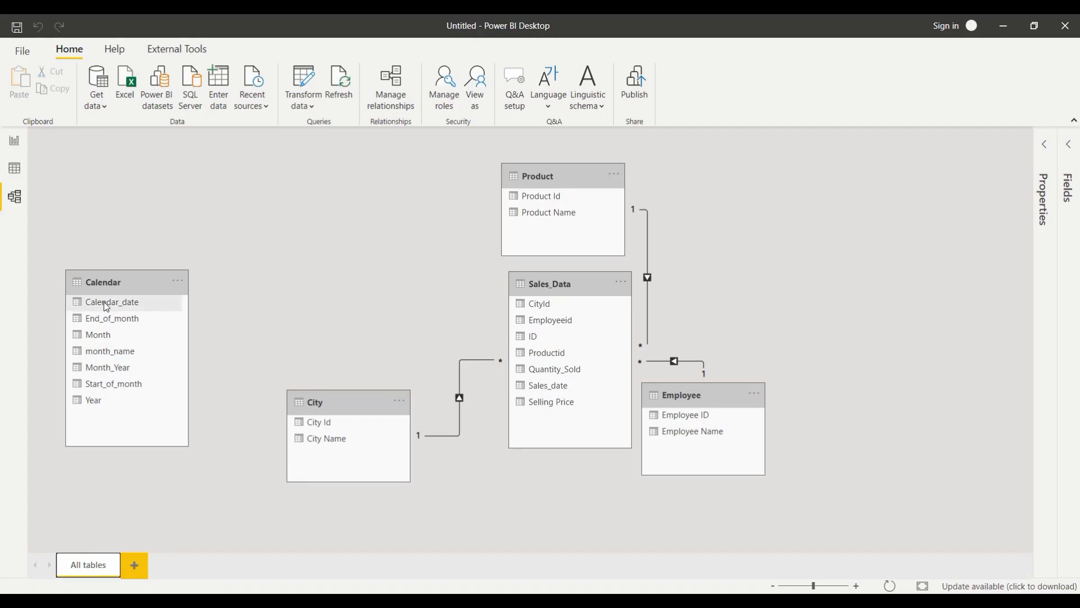
left_click_drag(107, 307, 548, 385)
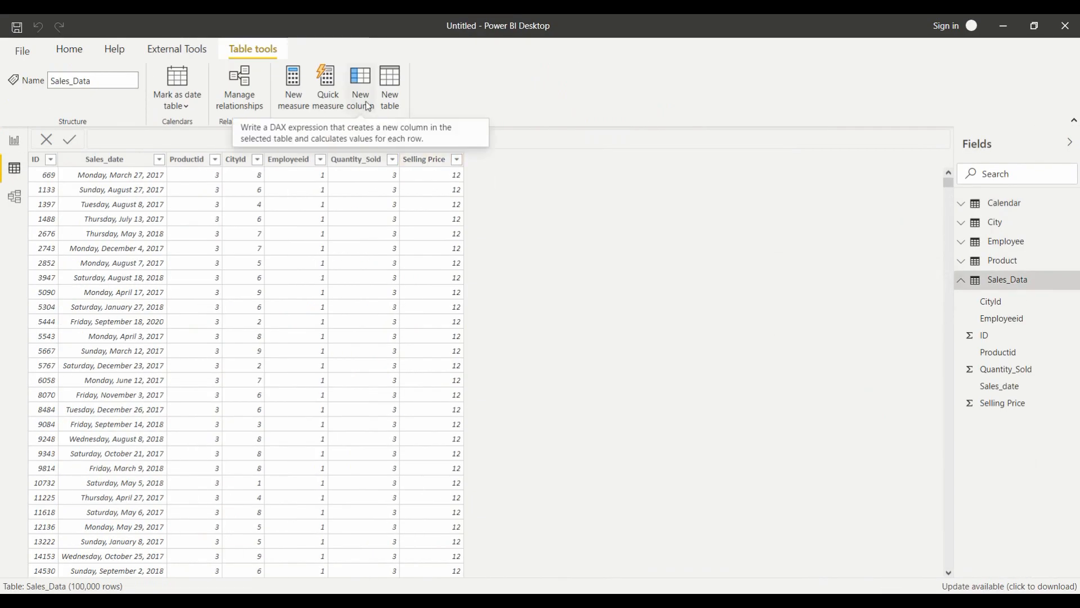
Step: Add a NET SALES column multiplying Quantity_Sold by Selling Price in Sales_Data, and a TOTAL SALES measure as SUM(Sales_Data[NET SALES])
left_click(367, 105)
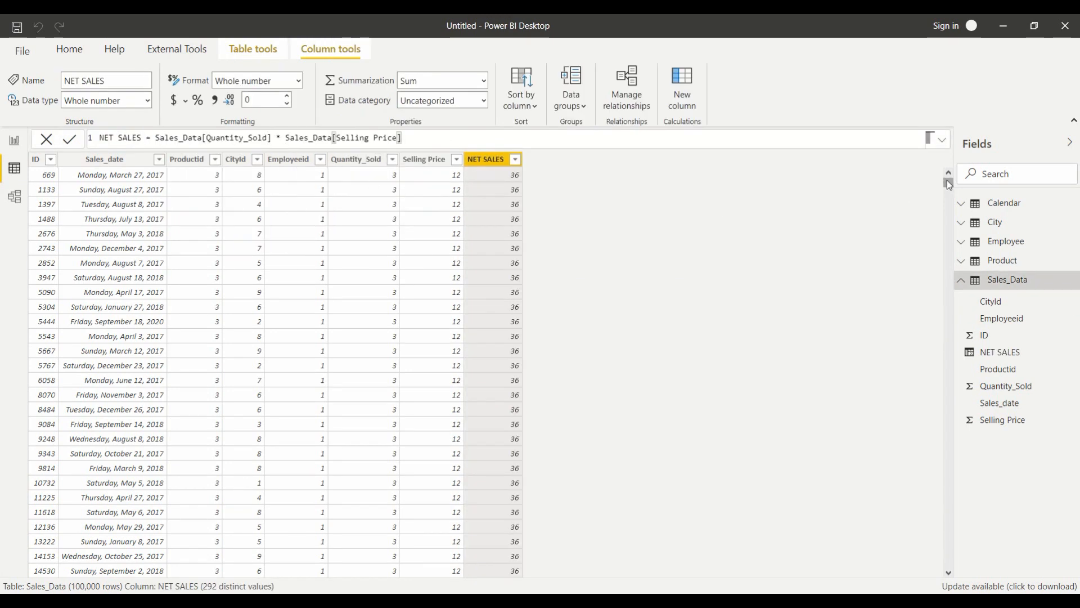
left_click_drag(949, 185, 949, 206)
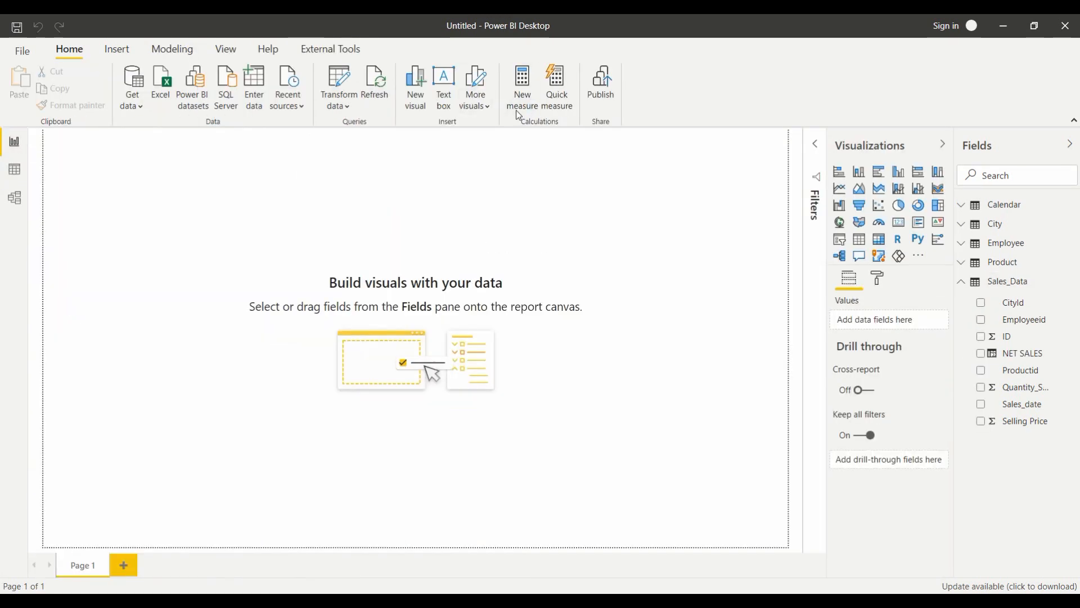
left_click(515, 110)
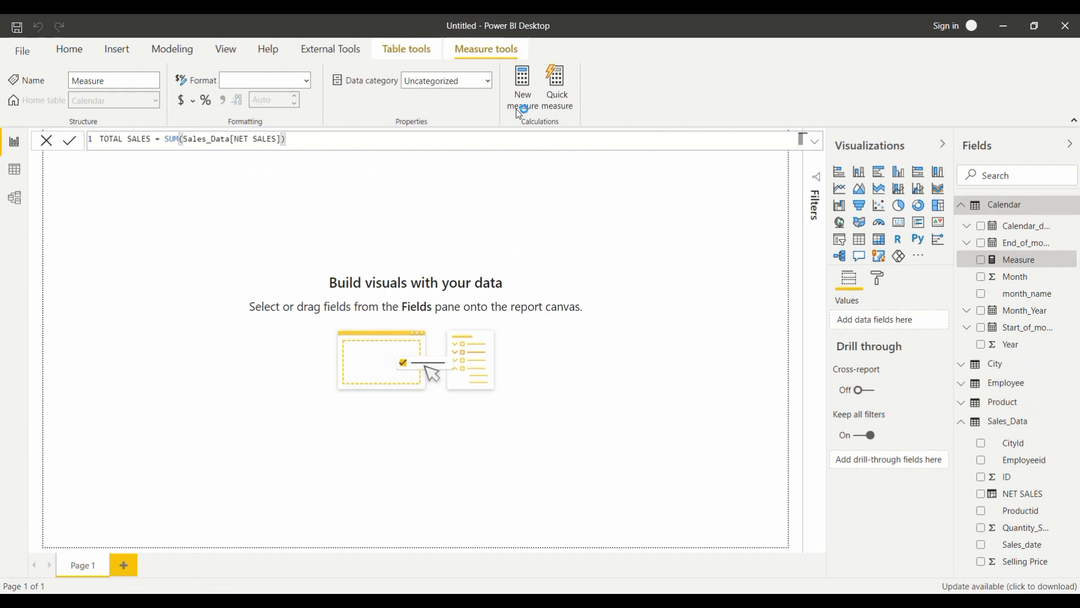
key("Return")
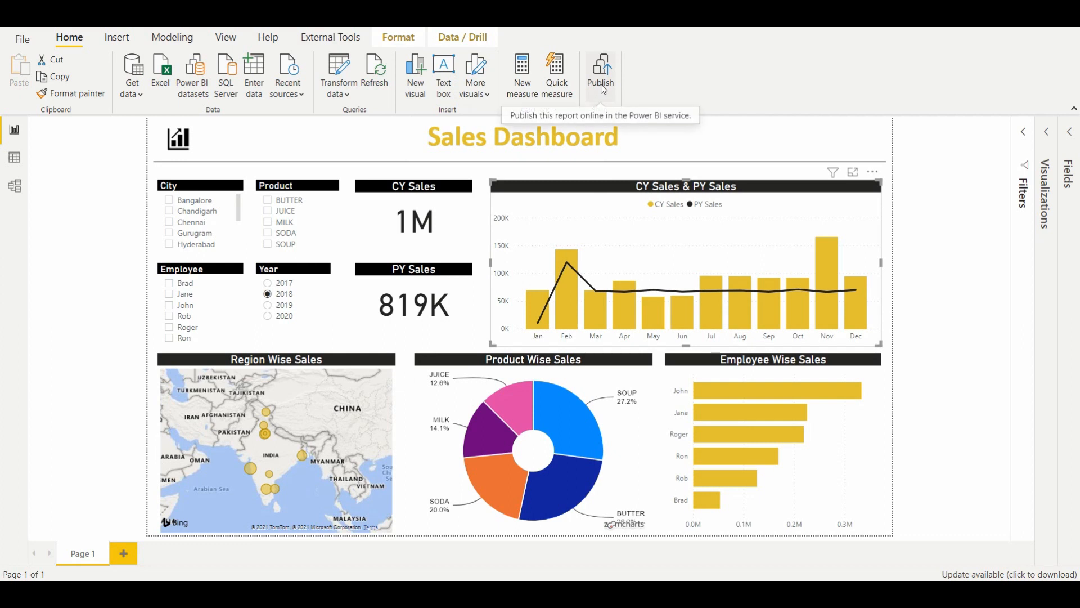
Step: Filter the finished dashboard to MILK in Product, the third name in Employee and Chennai in City
left_click(268, 222)
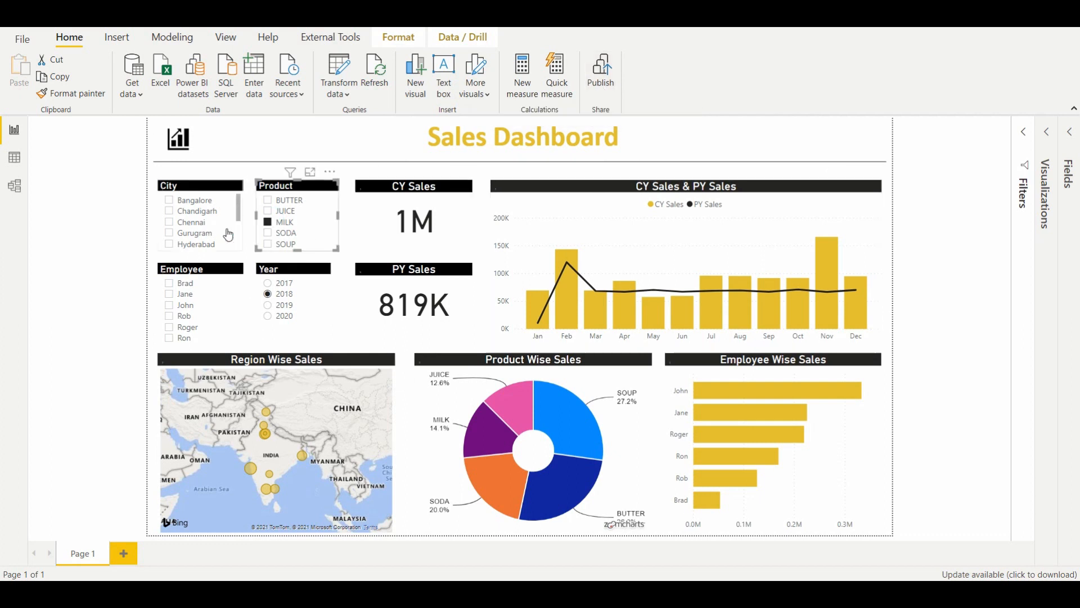
left_click(168, 305)
left_click(169, 221)
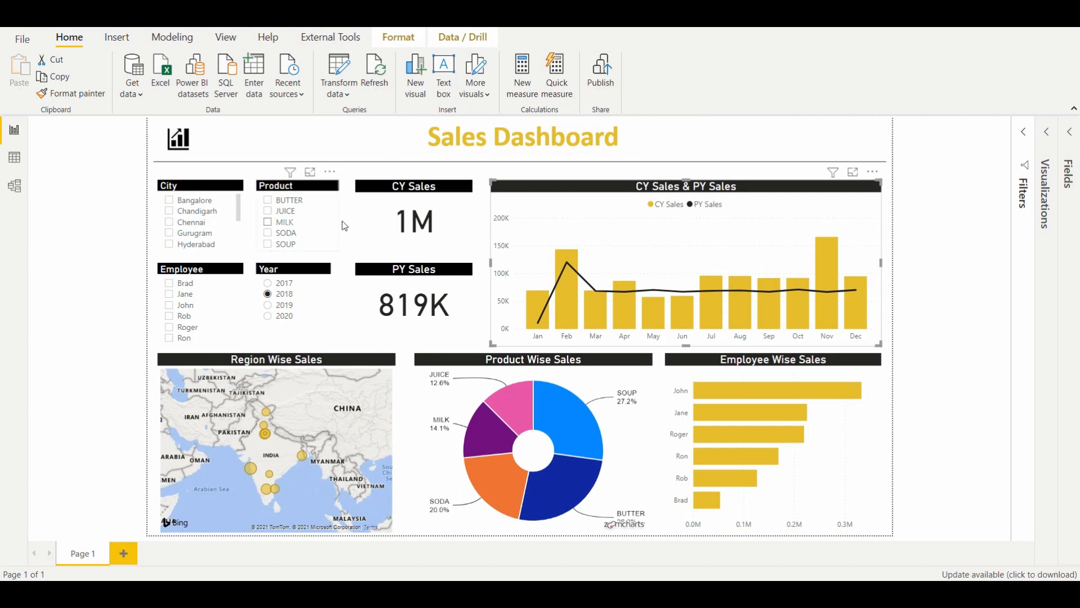
left_click(273, 227)
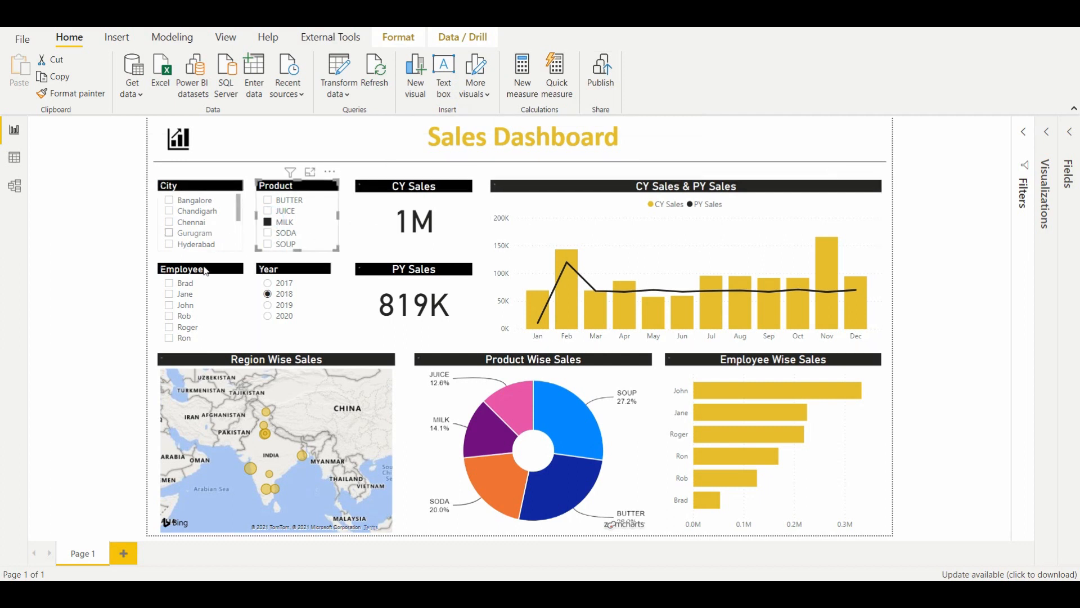
left_click(170, 305)
left_click(184, 226)
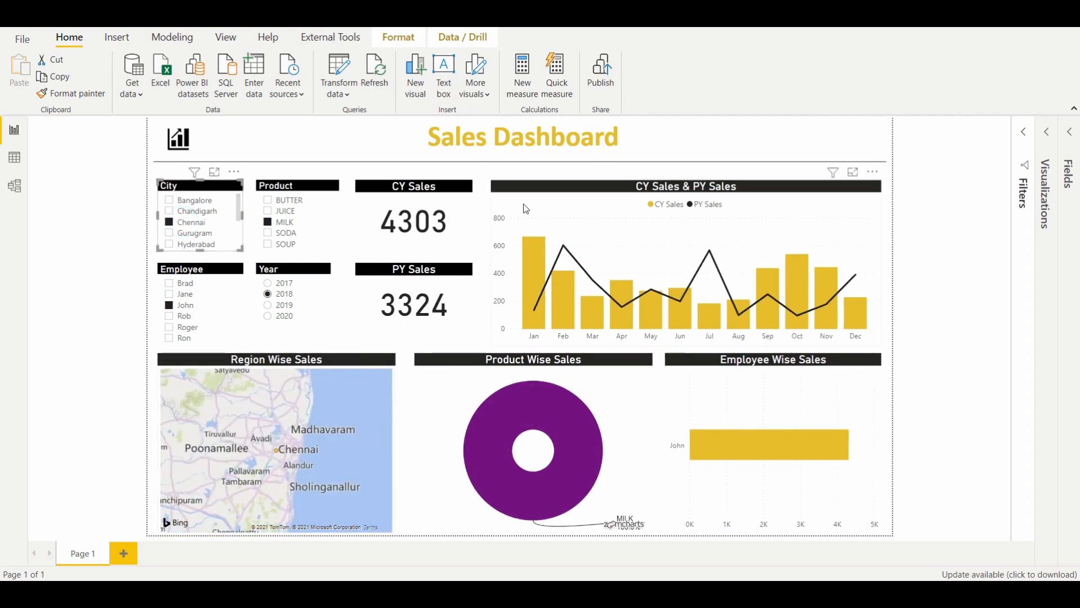